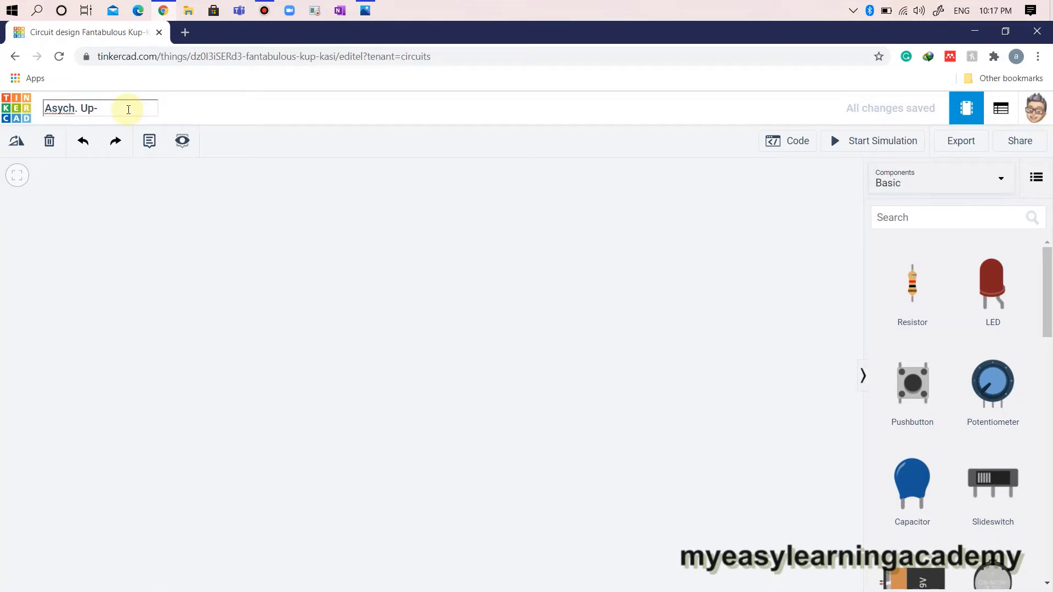
- Finish the circuit title, then add a note reading 'Asynchronous Up-down Counter using JK flip-flop'
text(ounter)
click(169, 195)
click(149, 141)
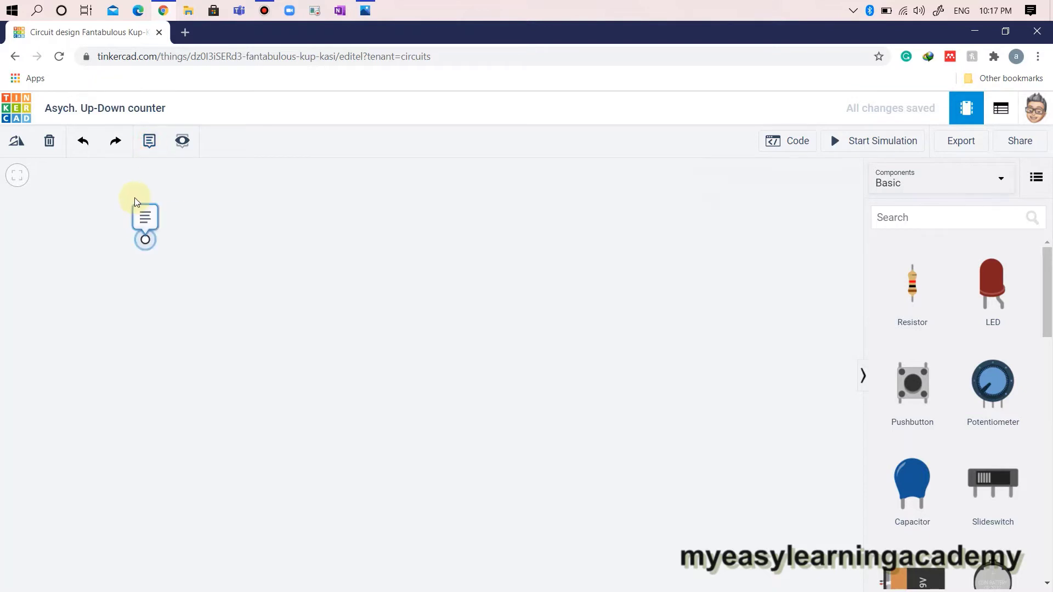
click(139, 221)
click(138, 201)
text(Asy)
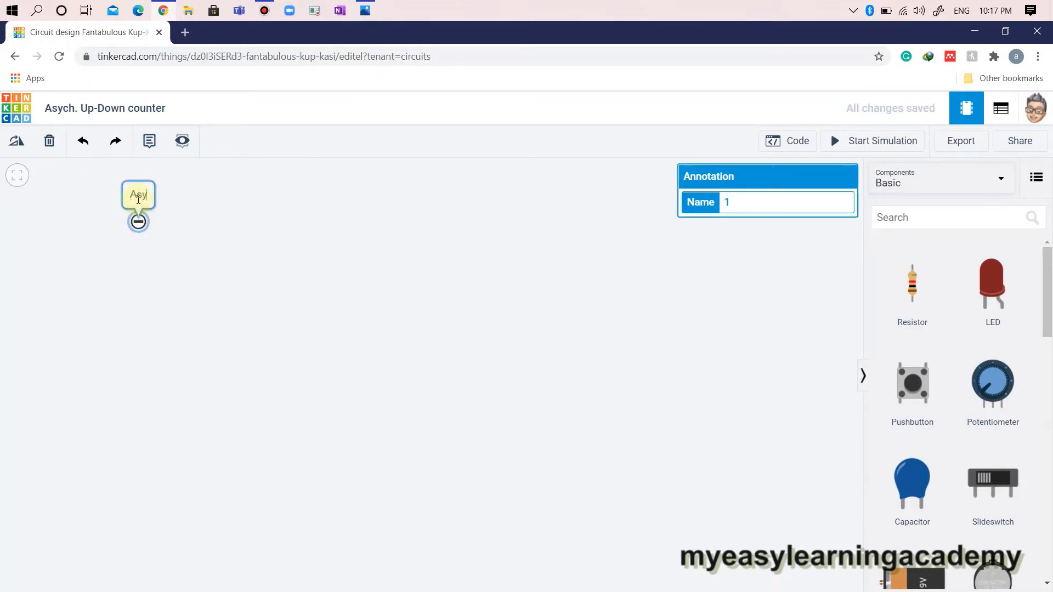
text(nchronous)
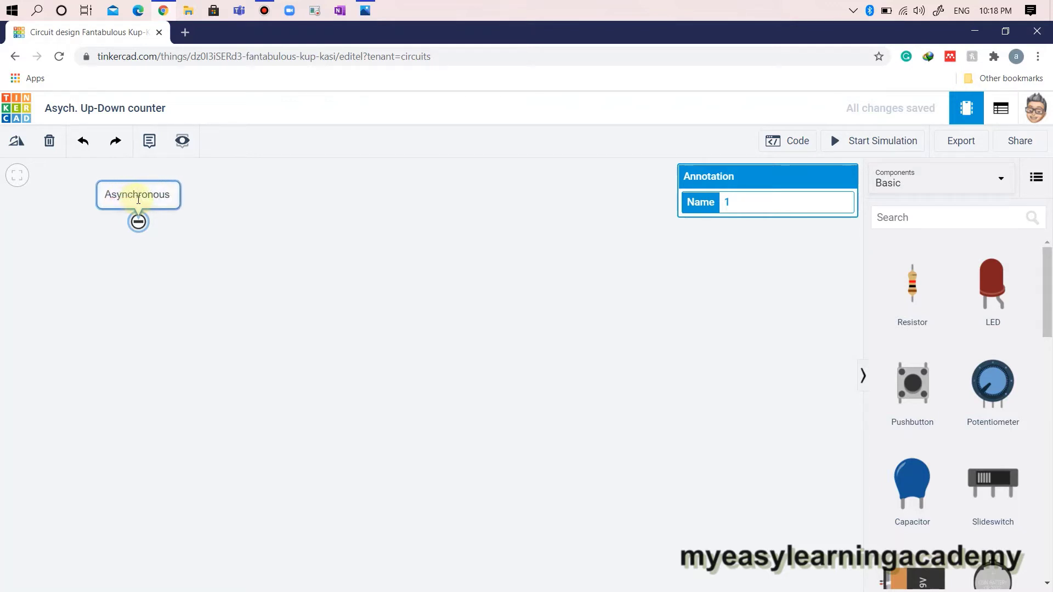
text( Up-down Counter)
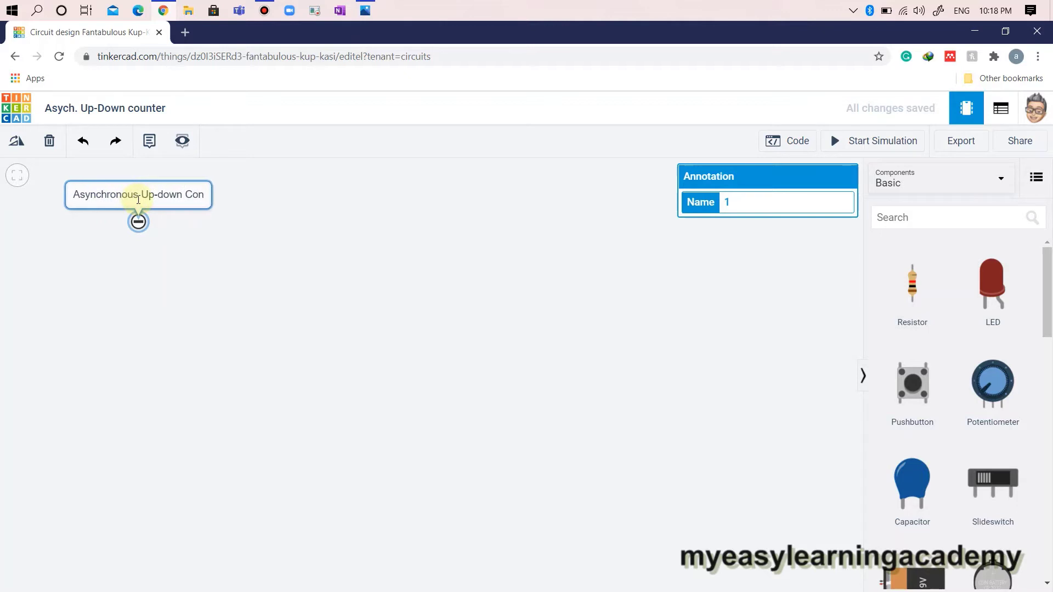
key(BackSpace)
key(BackSpace)
key(BackSpace)
key(BackSpace)
key(BackSpace)
text(unter )
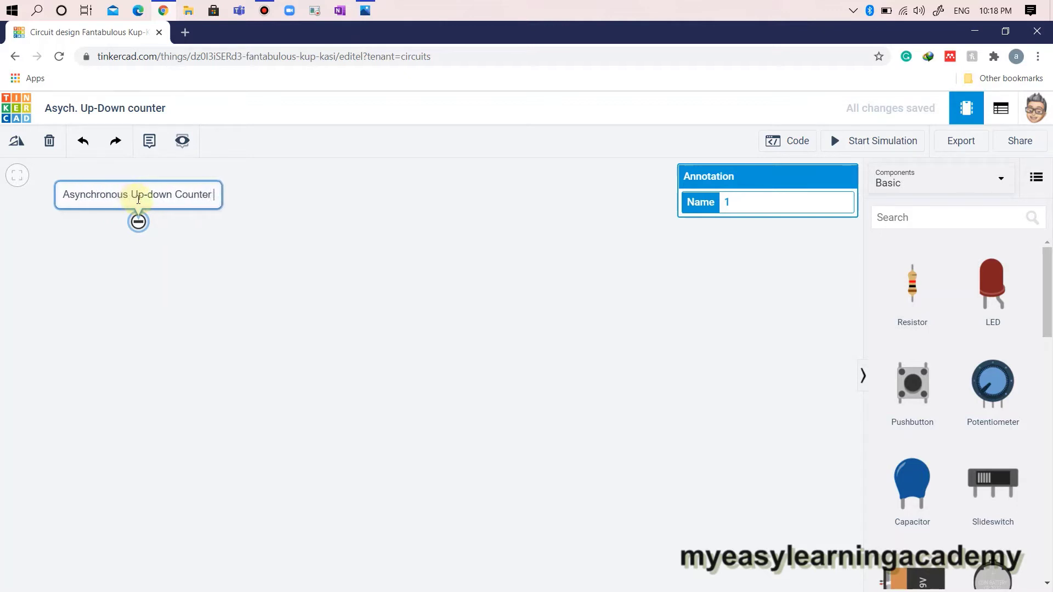
text(using JK flip-flop)
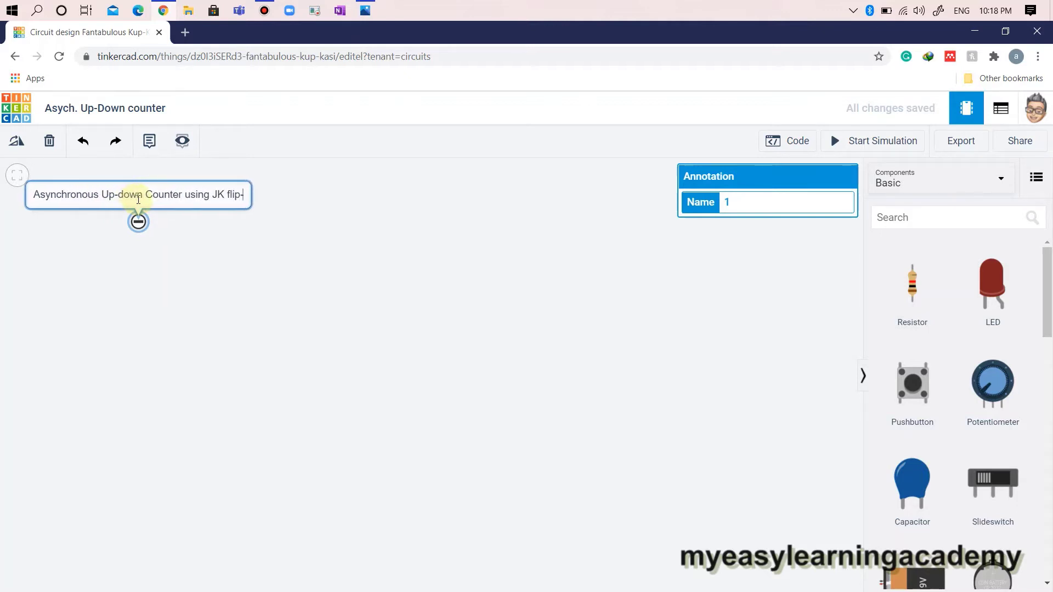
click(245, 251)
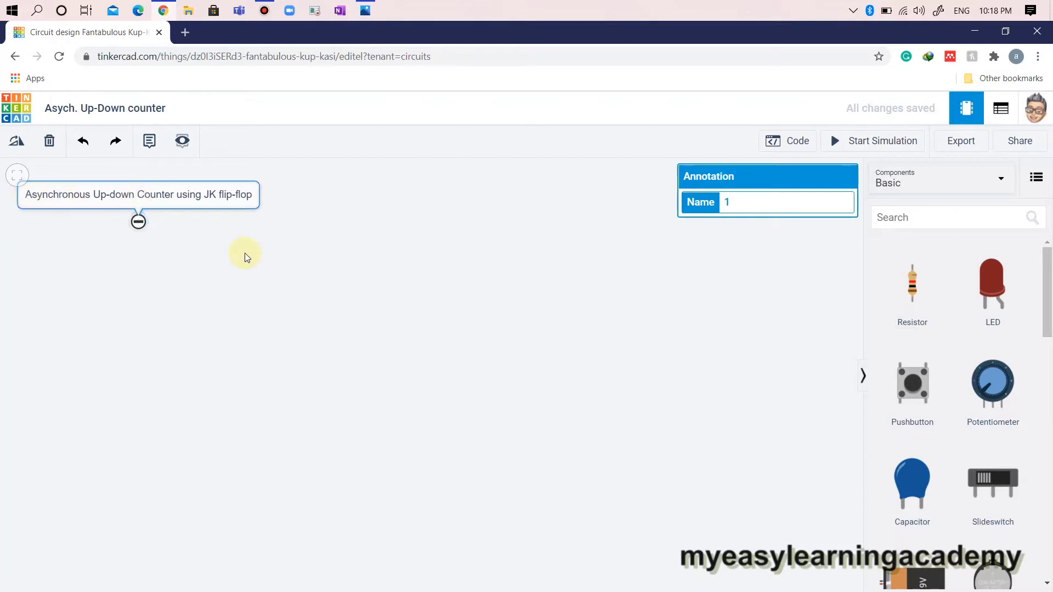
mouse_move(138, 222)
mouse_down()
mouse_move(180, 226)
mouse_move(164, 204)
mouse_up()
click(185, 244)
- Add a second note below the title containing the pasted list of required components
click(153, 156)
click(164, 250)
click(189, 246)
key(ctrl+a)
key(ctrl+v)
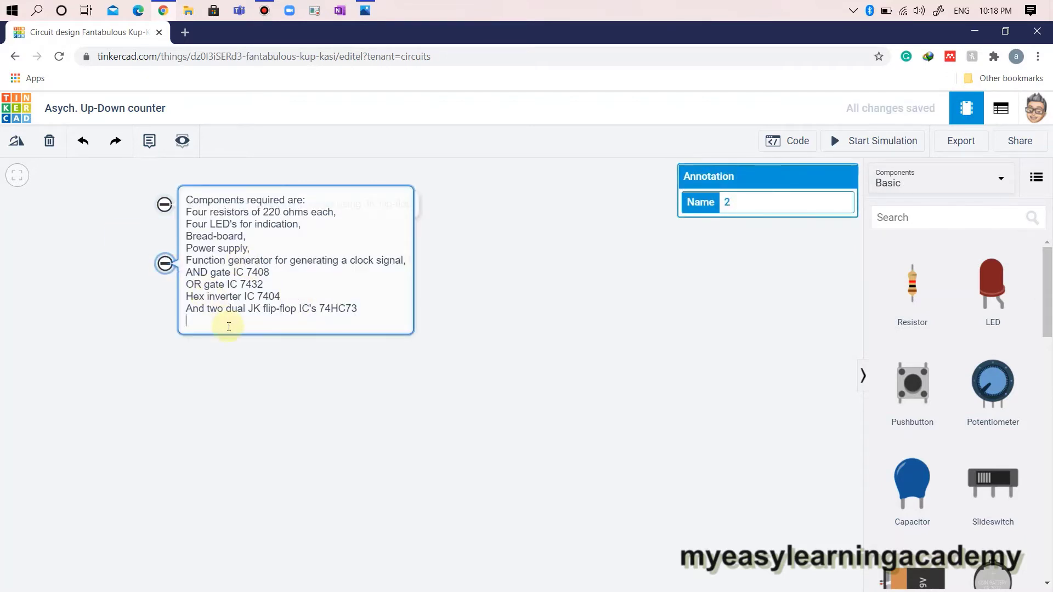
drag(164, 263, 161, 308)
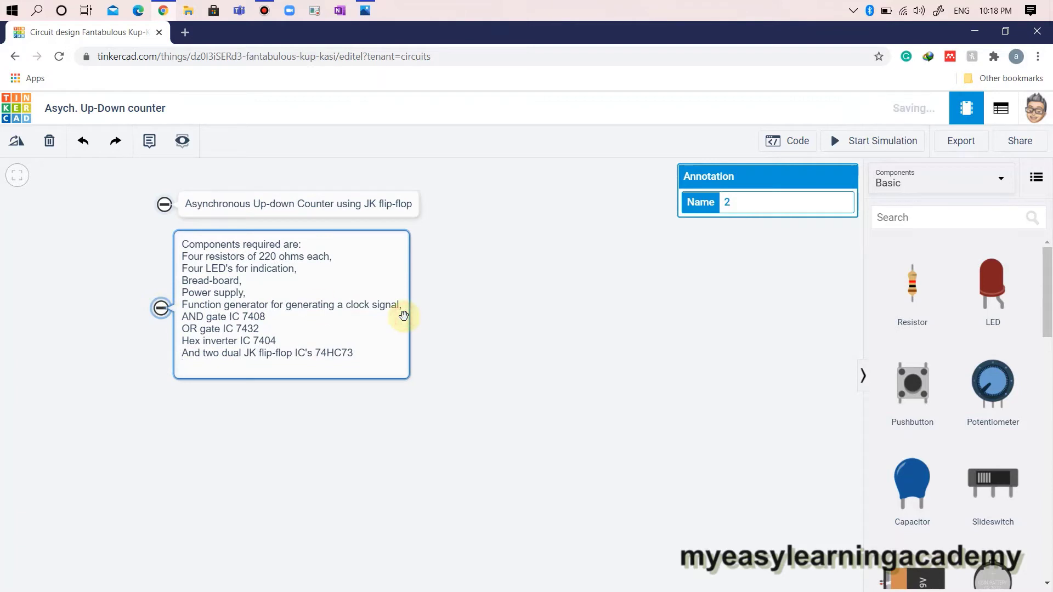
click(483, 329)
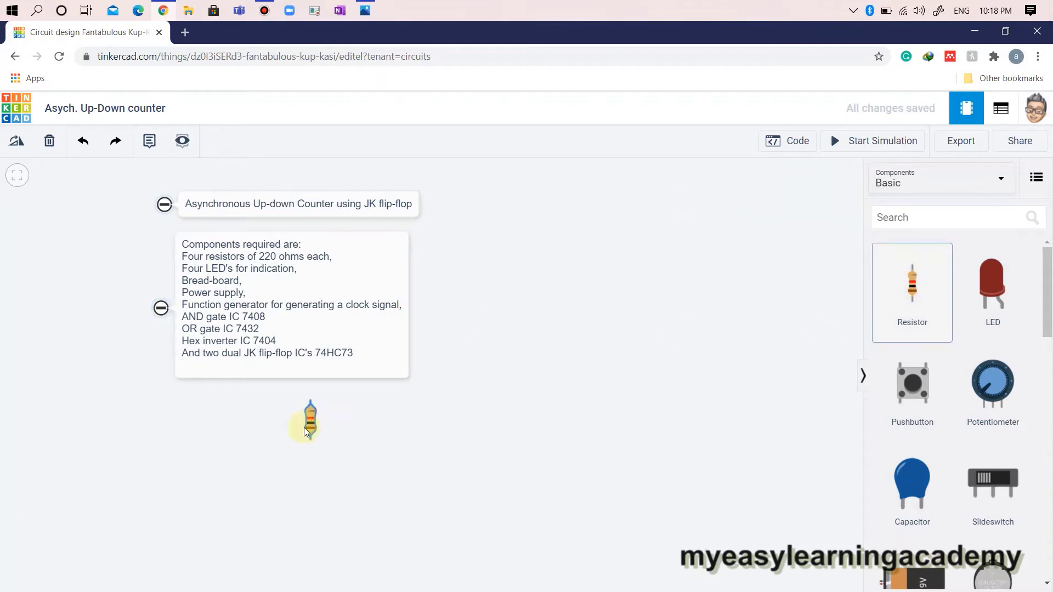
- Place a resistor set to 220 Ω and paste a copy beside it
click(305, 428)
double_click(761, 226)
text(220)
click(838, 226)
click(837, 286)
key(ctrl+c)
key(ctrl+v)
- Paste the remaining 220 Ω resistors, add four LEDs, and make the fourth LED blue
key(ctrl+v)
key(ctrl+v)
drag(995, 293, 433, 447)
key(ctrl+c)
key(ctrl+v)
key(ctrl+v)
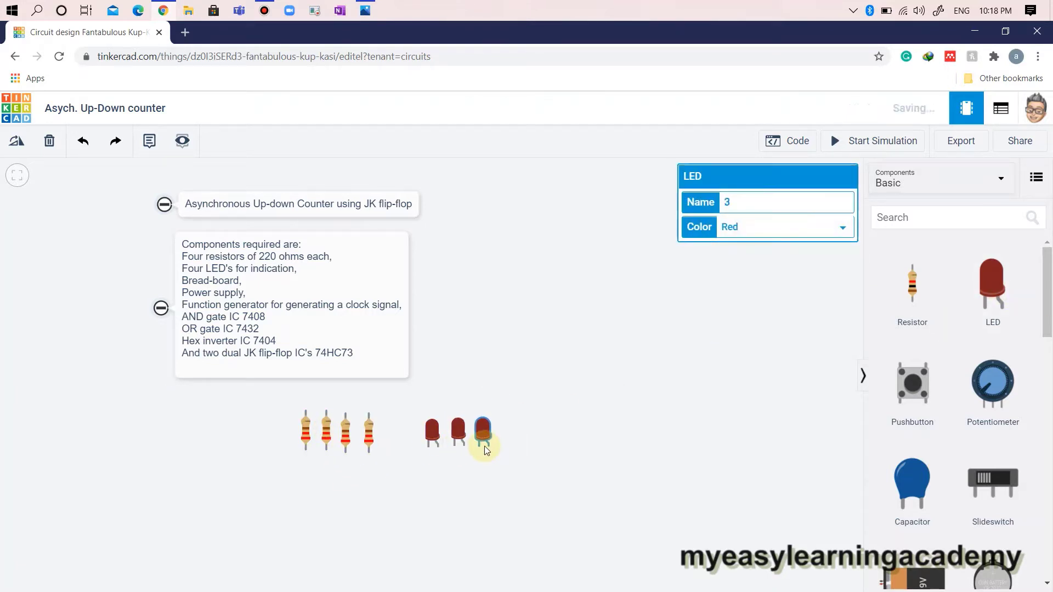
key(ctrl+v)
click(753, 224)
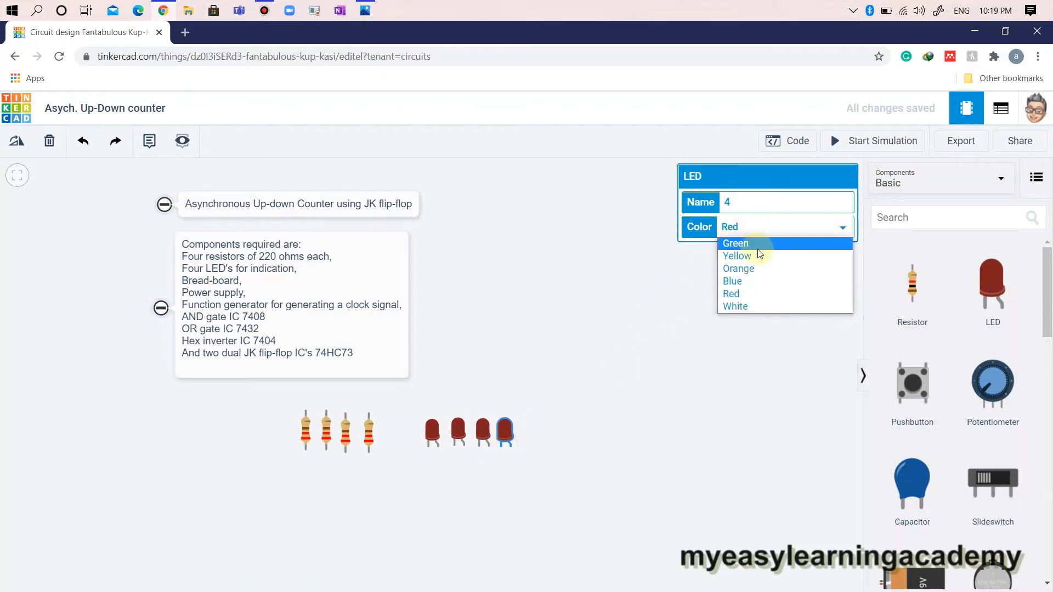
click(735, 281)
click(692, 407)
- Show all components and add a DIP Switch SPST x 4 and a full breadboard
scroll(1004, 404, down, 4)
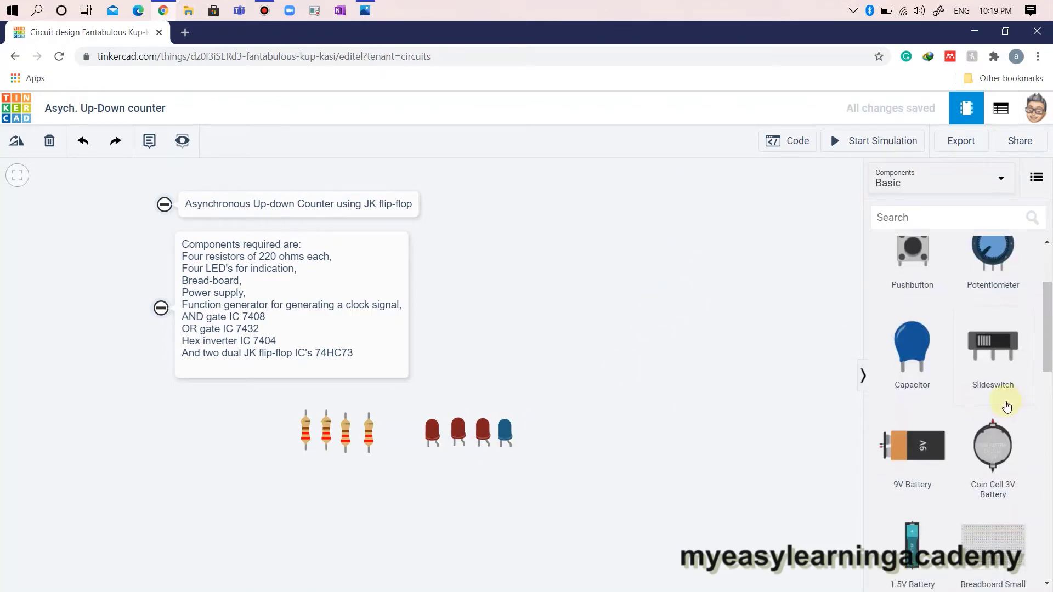
click(932, 181)
key(Down)
key(Return)
scroll(960, 451, down, 10)
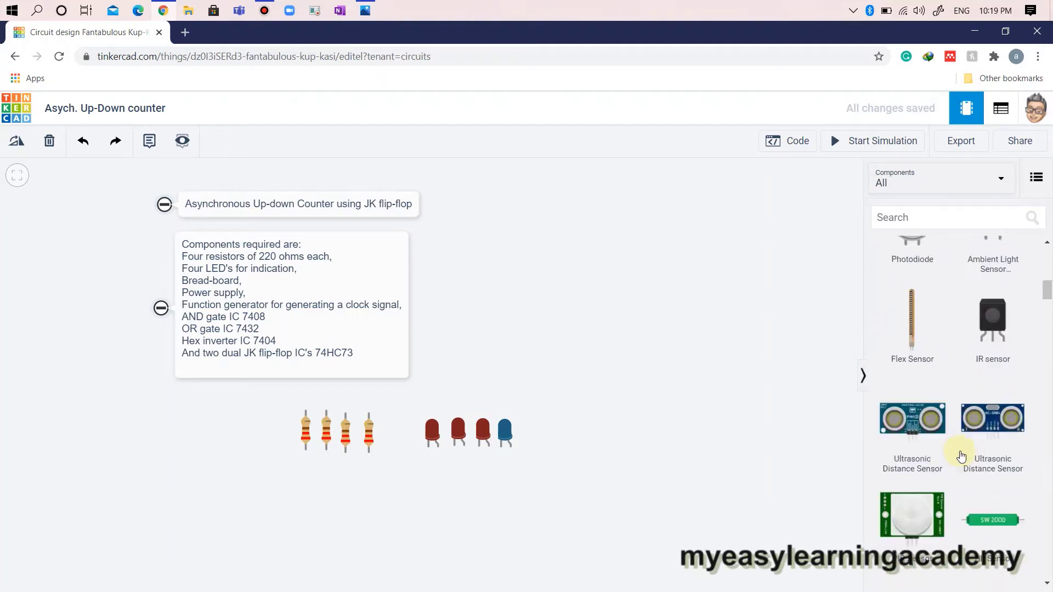
drag(662, 421, 558, 433)
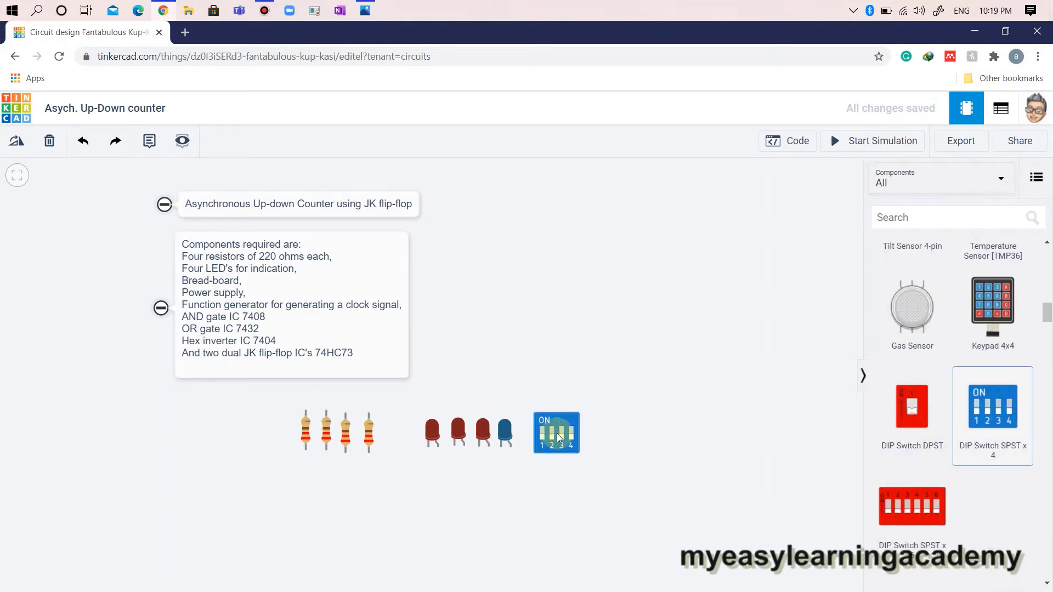
scroll(976, 426, down, 10)
scroll(976, 426, down, 10)
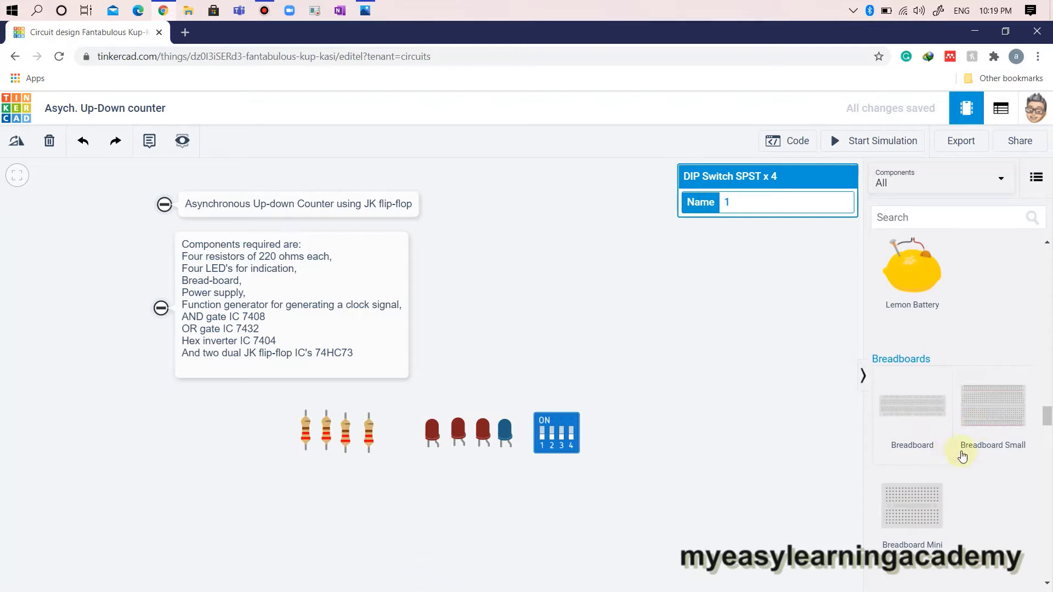
click(961, 456)
scroll(961, 451, down, 10)
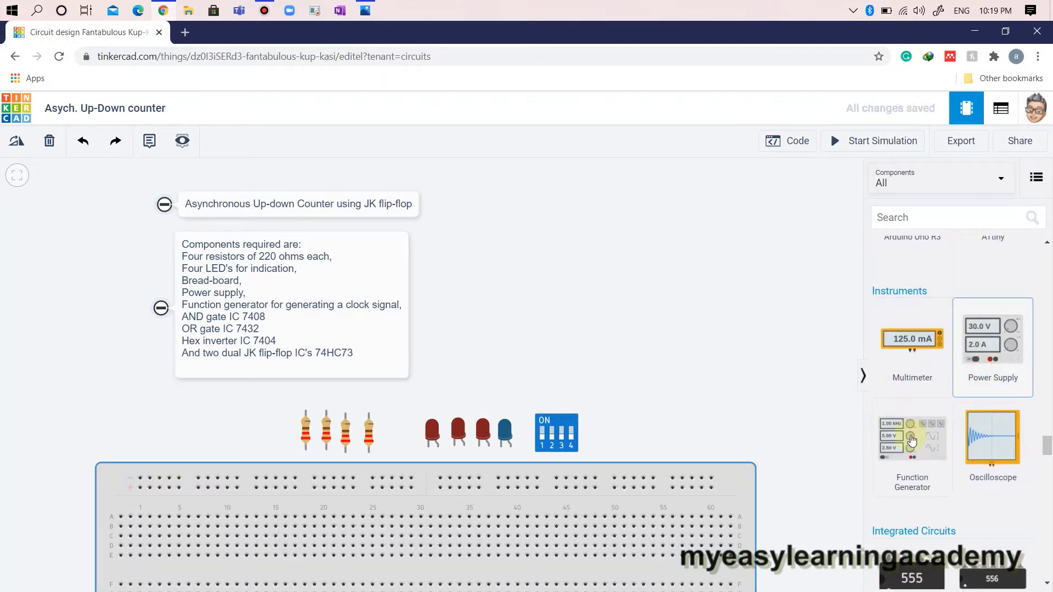
- Add a power supply and a function generator to the canvas
drag(952, 388, 535, 335)
drag(905, 441, 661, 352)
scroll(931, 406, down, 4)
click(931, 406)
scroll(931, 406, down, 15)
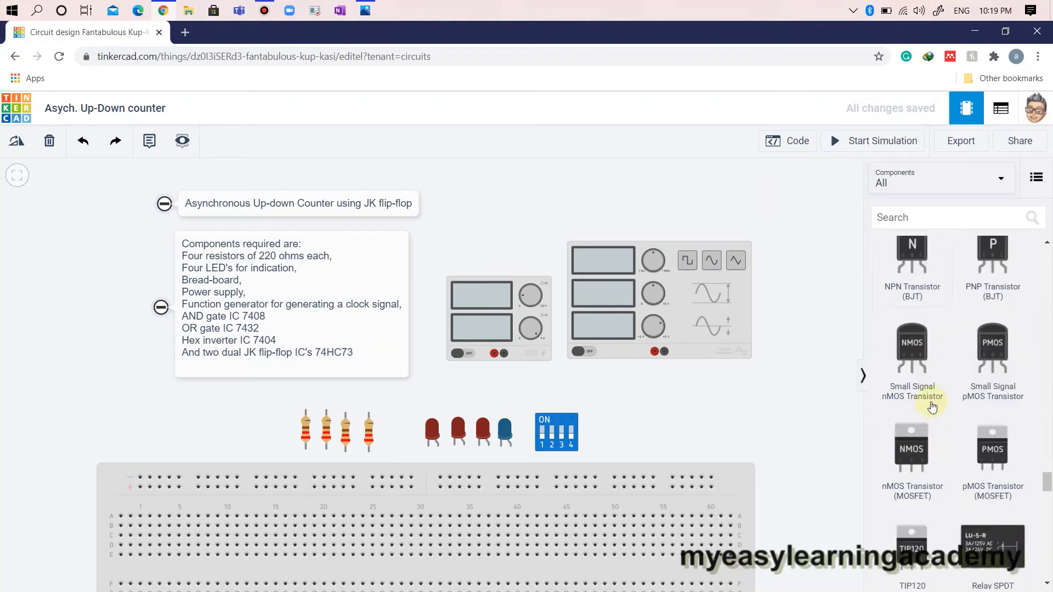
scroll(932, 407, down, 2)
- Place the 74HC08 AND, 74HC32 OR and 74HC04 inverter chips beside the DIP switch
drag(912, 392, 640, 423)
drag(994, 392, 713, 422)
drag(988, 479, 790, 421)
scroll(972, 481, down, 5)
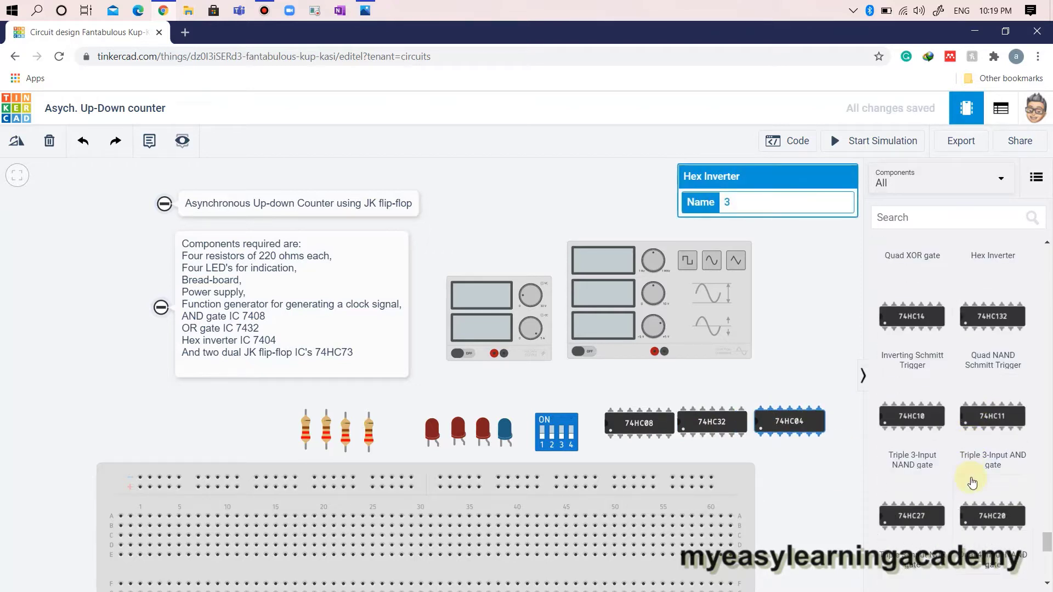
scroll(972, 482, down, 3)
- Add a 74HC73 flip-flop chip and paste a second 74HC73 below it
drag(976, 486, 805, 462)
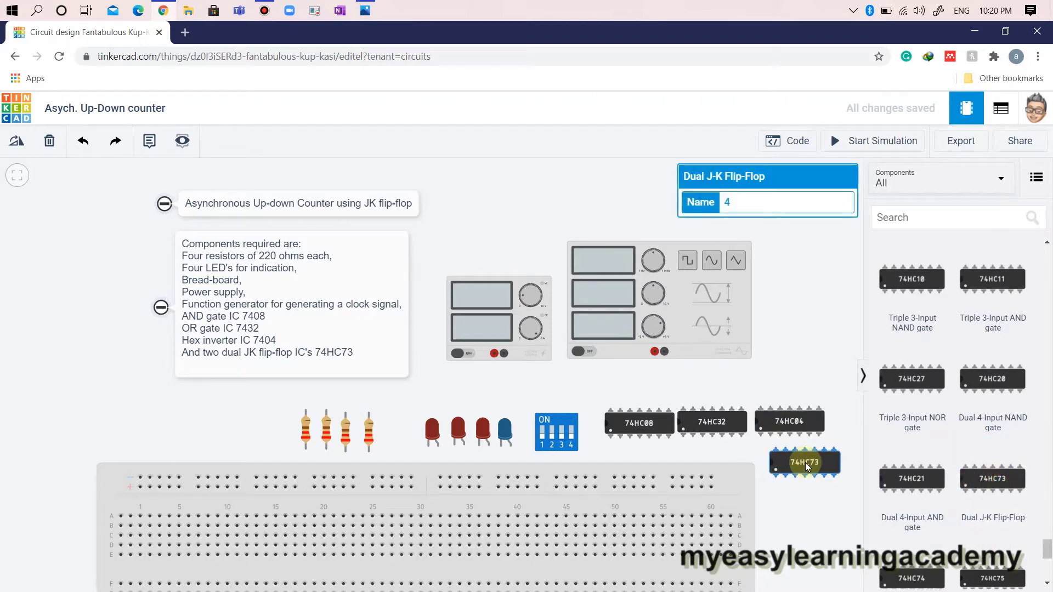
key(ctrl+c)
key(ctrl+v)
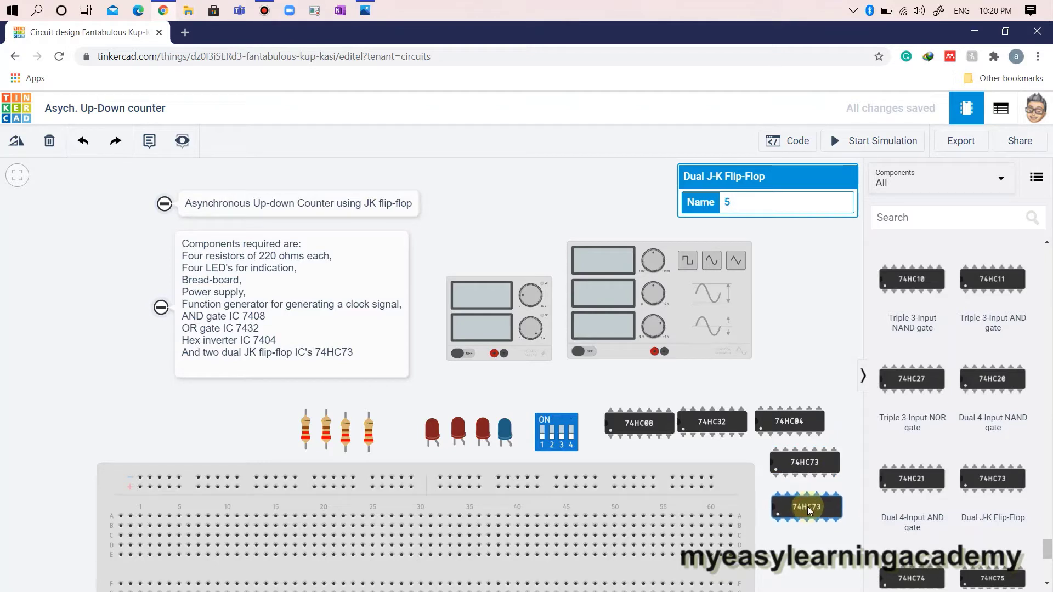
click(814, 539)
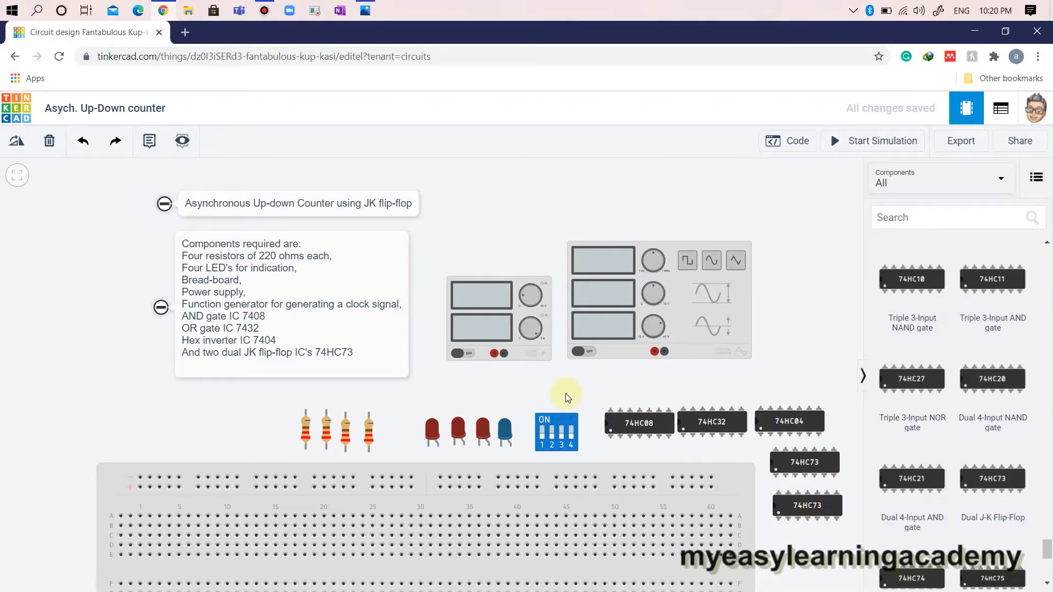
scroll(544, 390, down, 3)
scroll(799, 533, down, 2)
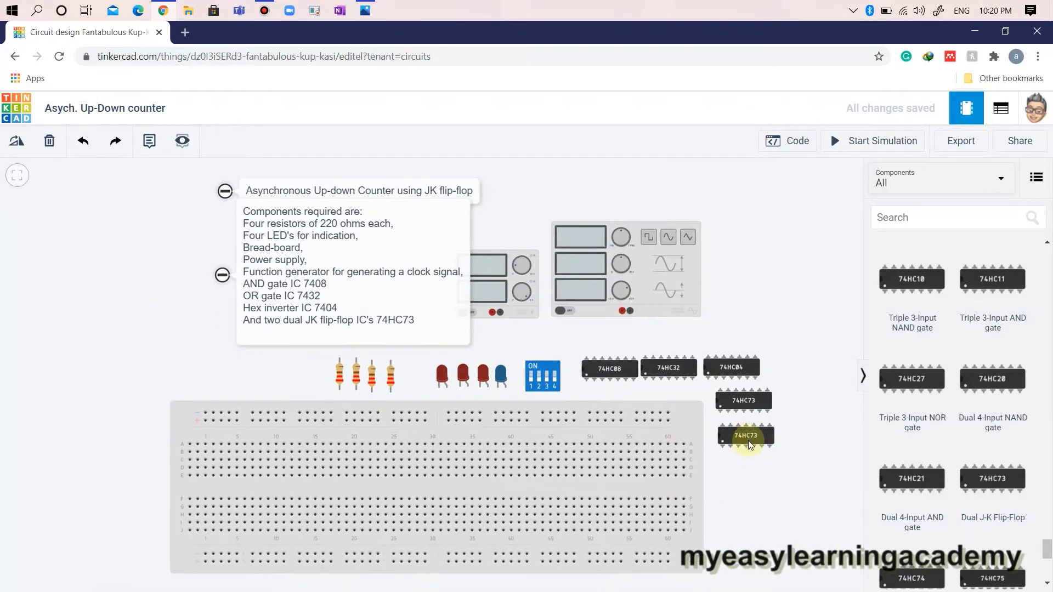
- Move the power supply to the board's lower left and run a red positive wire to the bottom rail
drag(512, 275, 123, 459)
click(109, 488)
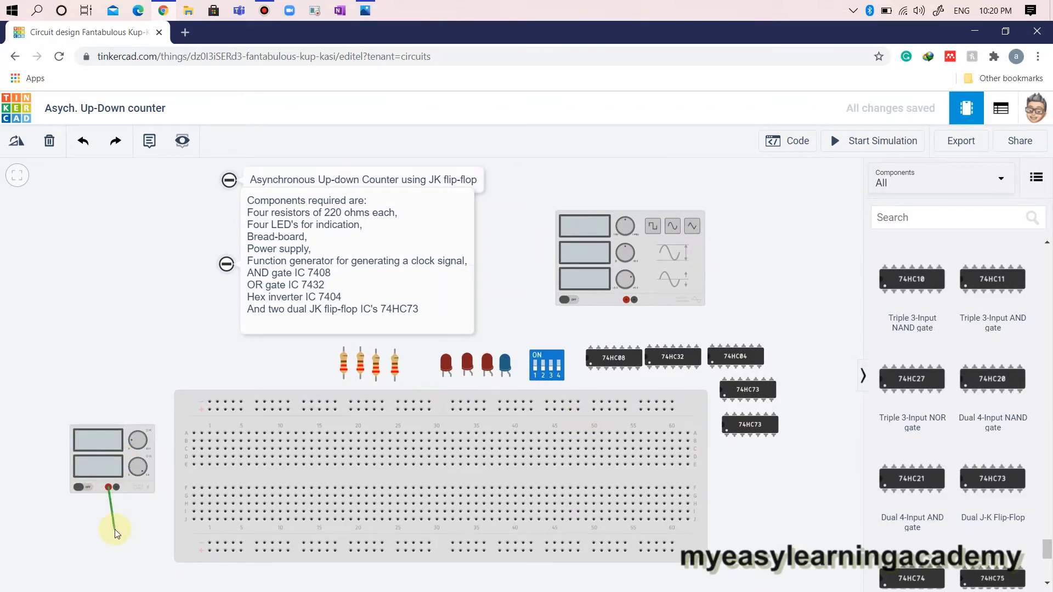
click(108, 554)
click(208, 551)
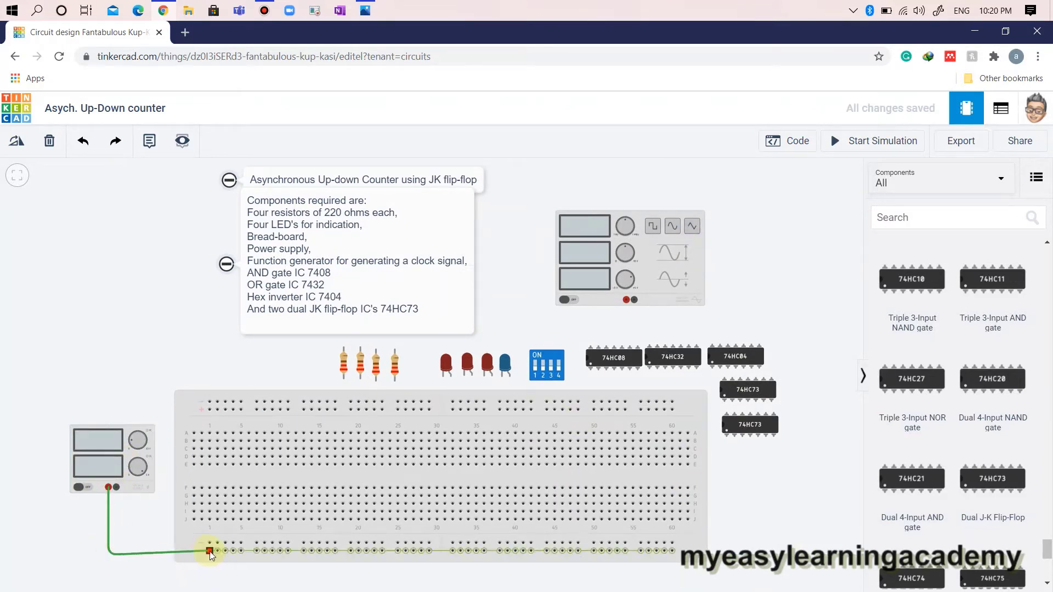
click(773, 204)
click(759, 228)
- Wire the supply's negative terminal to the bottom rail with a straightened black wire
click(116, 487)
click(118, 541)
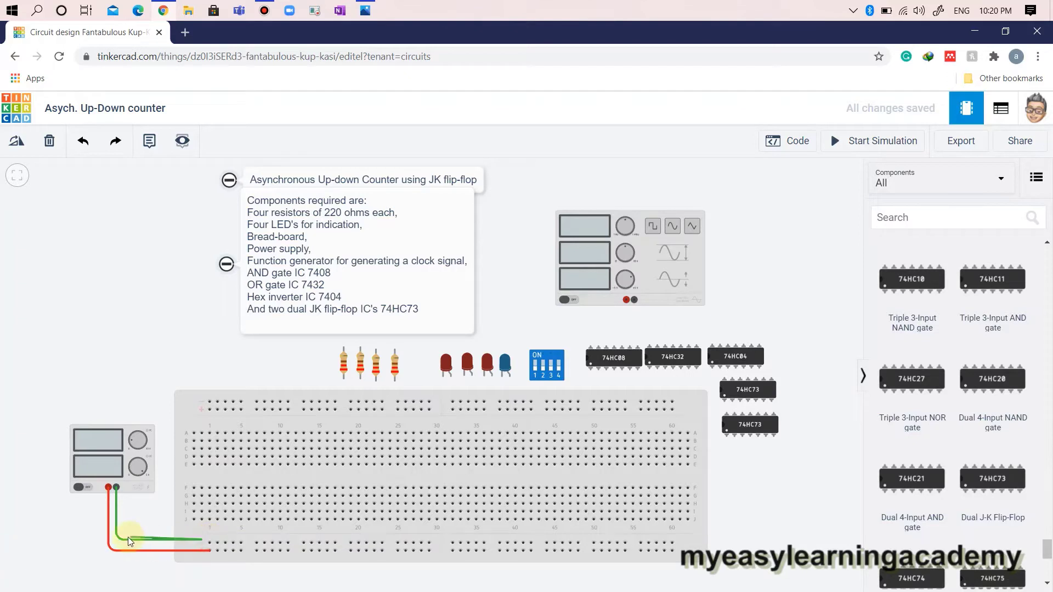
click(209, 541)
click(114, 534)
drag(114, 534, 117, 545)
click(768, 203)
click(753, 215)
click(176, 357)
- Add a black jumper from the bottom rail up to the top rail
scroll(178, 356, down, 2)
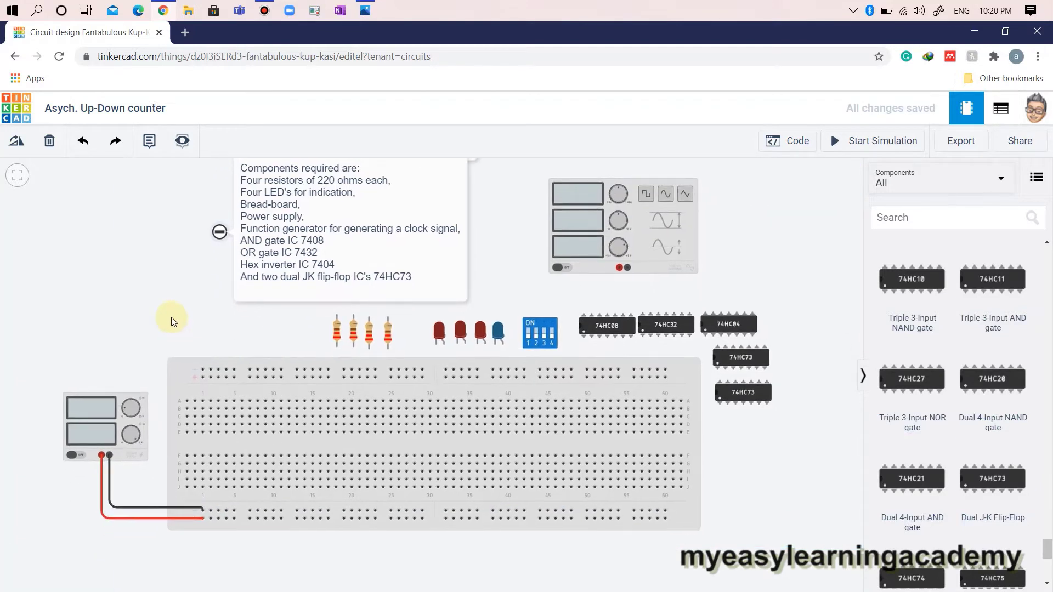
click(218, 369)
key(Delete)
click(211, 511)
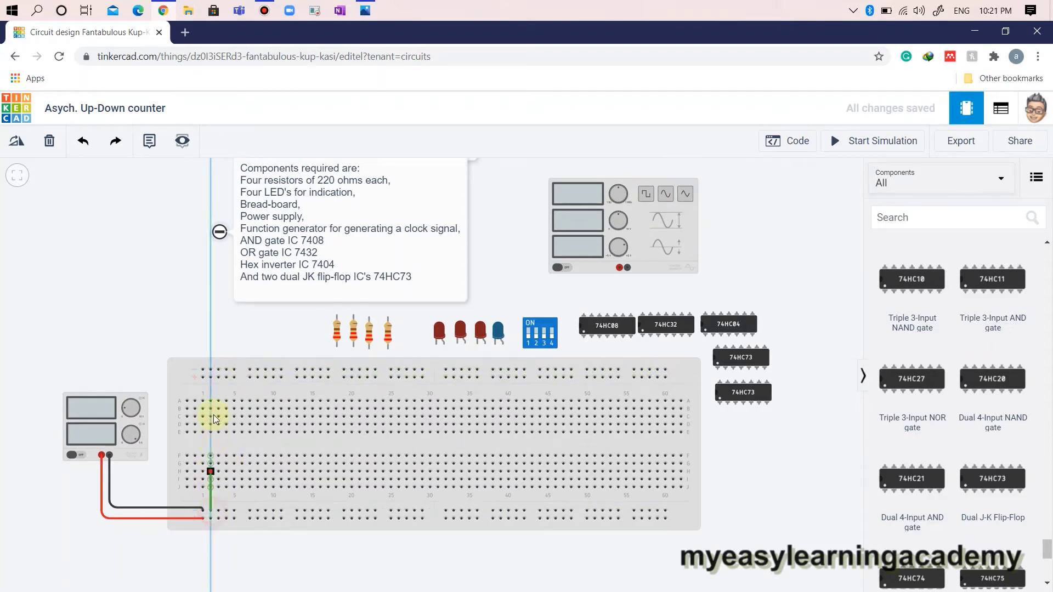
click(210, 370)
click(783, 201)
click(758, 218)
- Add a red jumper from the bottom rail up to the top rail
click(216, 518)
click(218, 374)
click(766, 203)
click(758, 231)
click(800, 477)
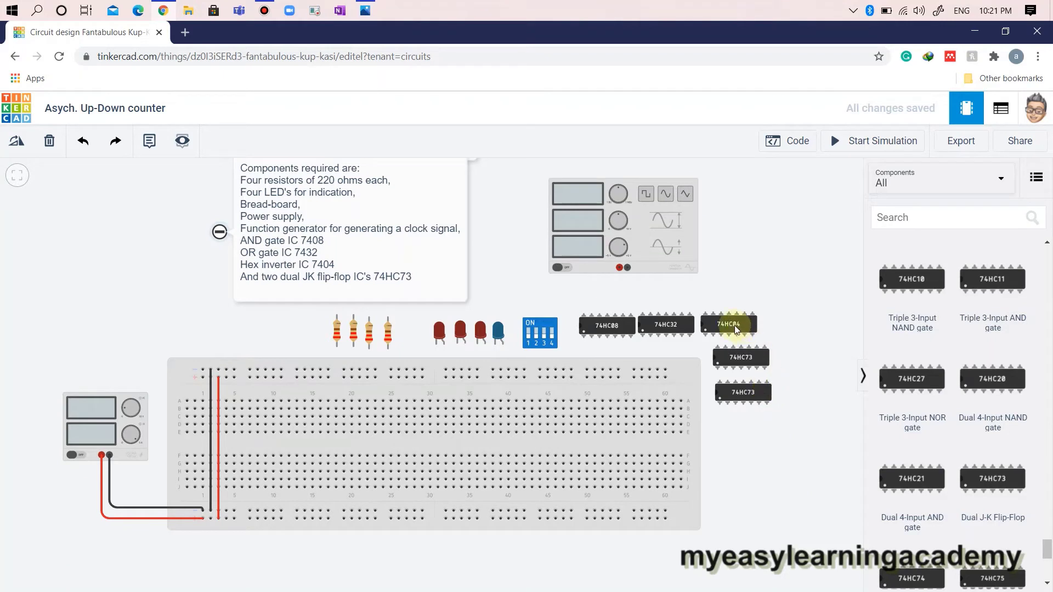
- Seat the 74HC04, 74HC08, 74HC32 and both 74HC73 chips in a row across the breadboard
drag(735, 325, 280, 449)
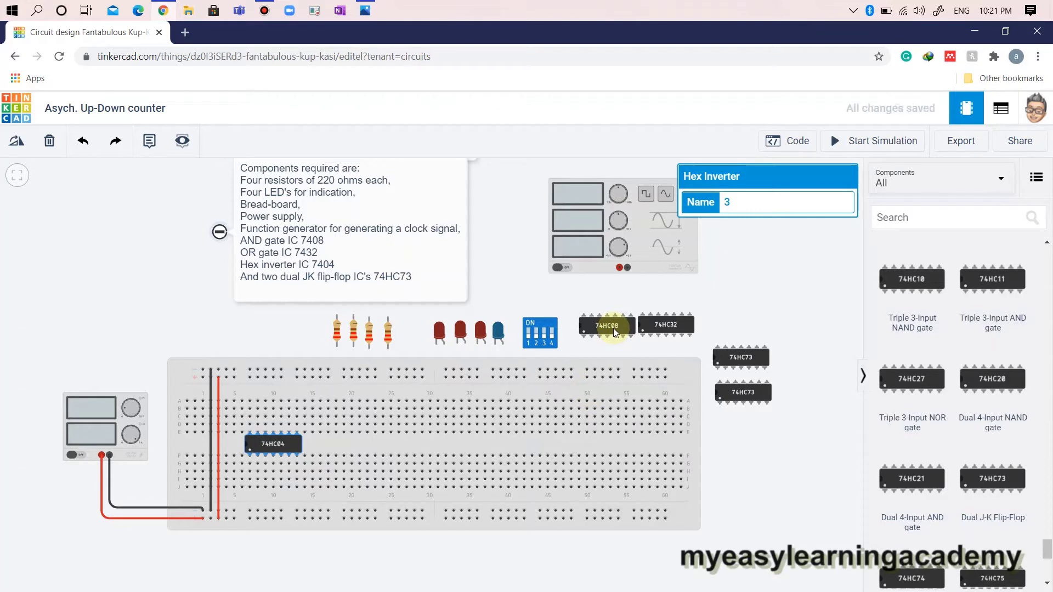
drag(617, 327, 370, 442)
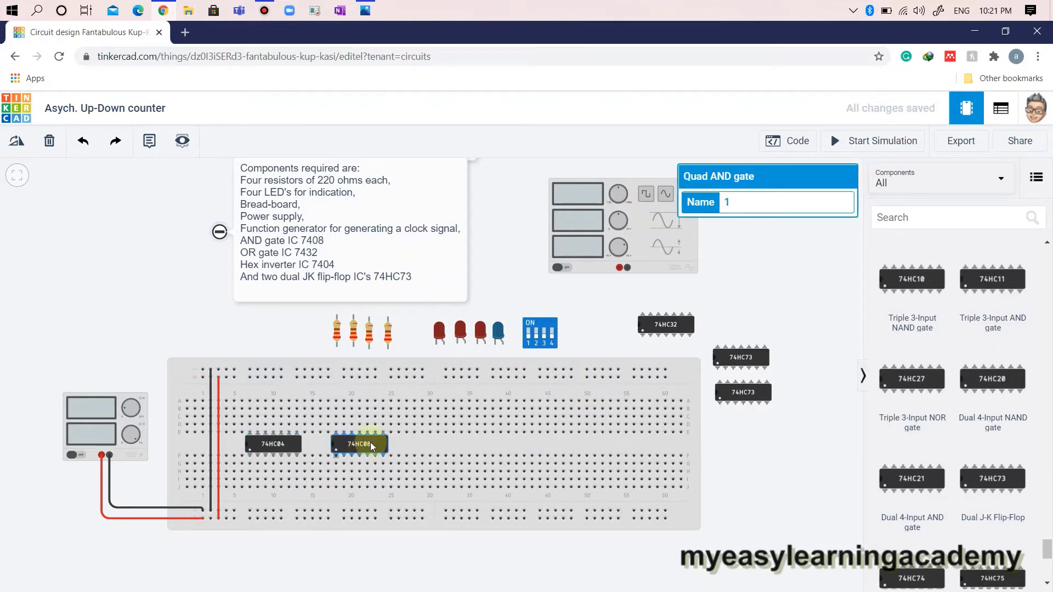
drag(675, 326, 460, 444)
drag(736, 354, 524, 452)
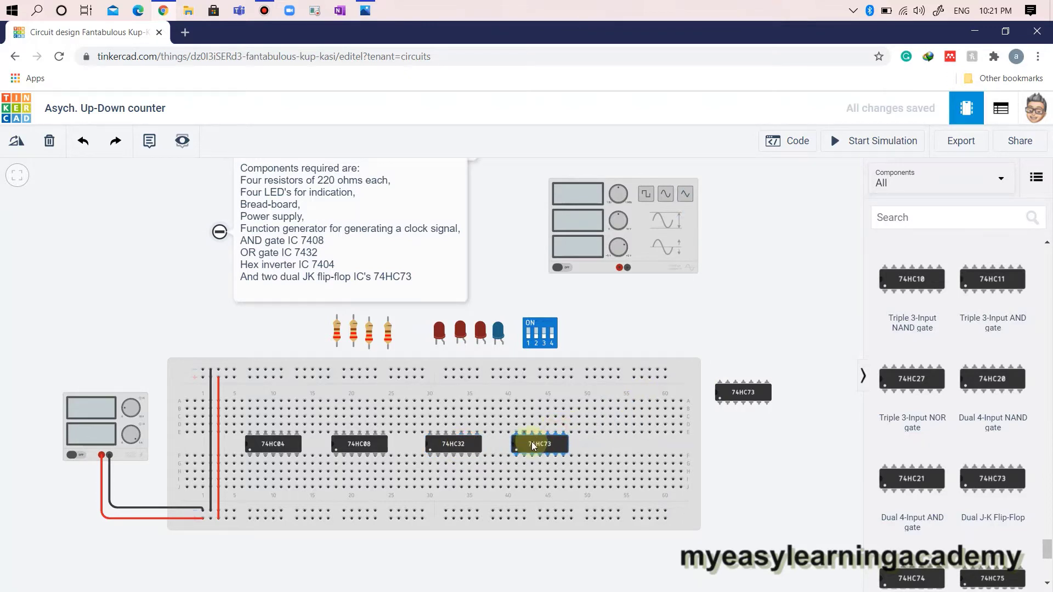
drag(746, 390, 637, 437)
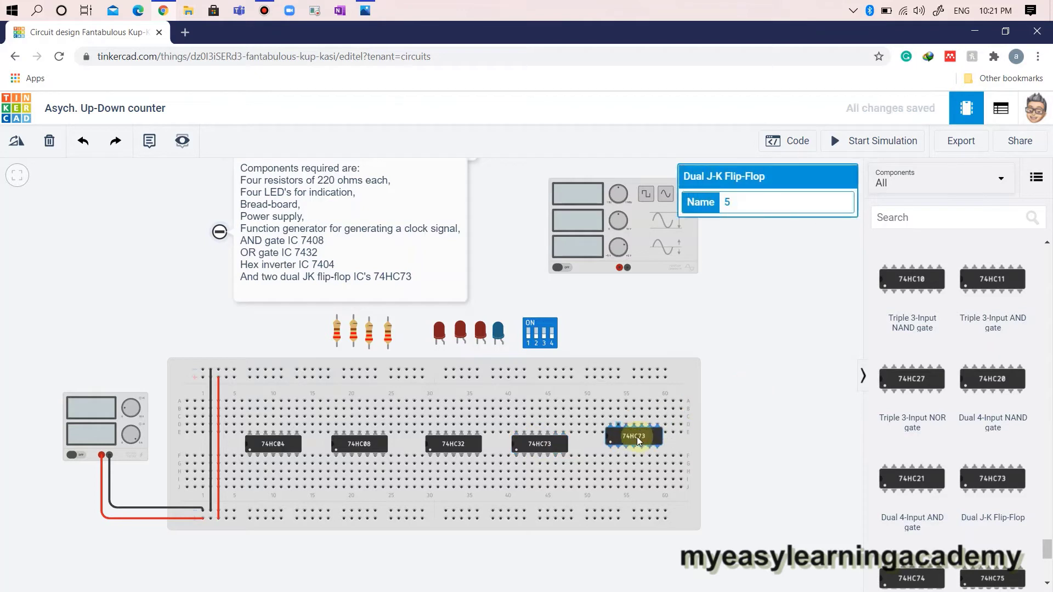
click(685, 448)
click(755, 443)
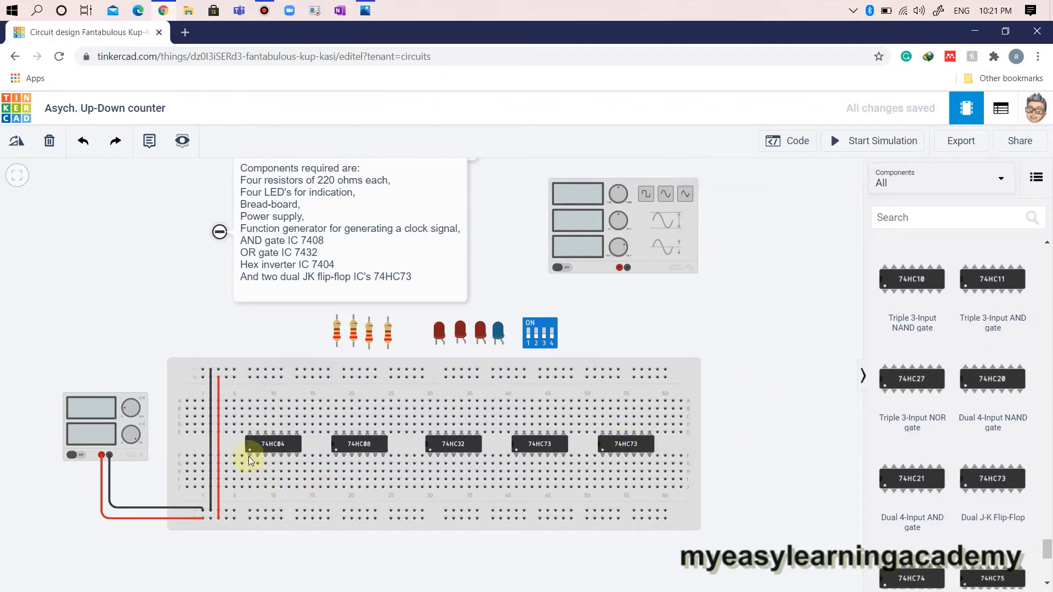
- Wire the 74HC04 to the rails: black ground to the lower rail, red supply to the top rail
click(297, 456)
click(297, 510)
click(752, 205)
click(733, 217)
click(248, 433)
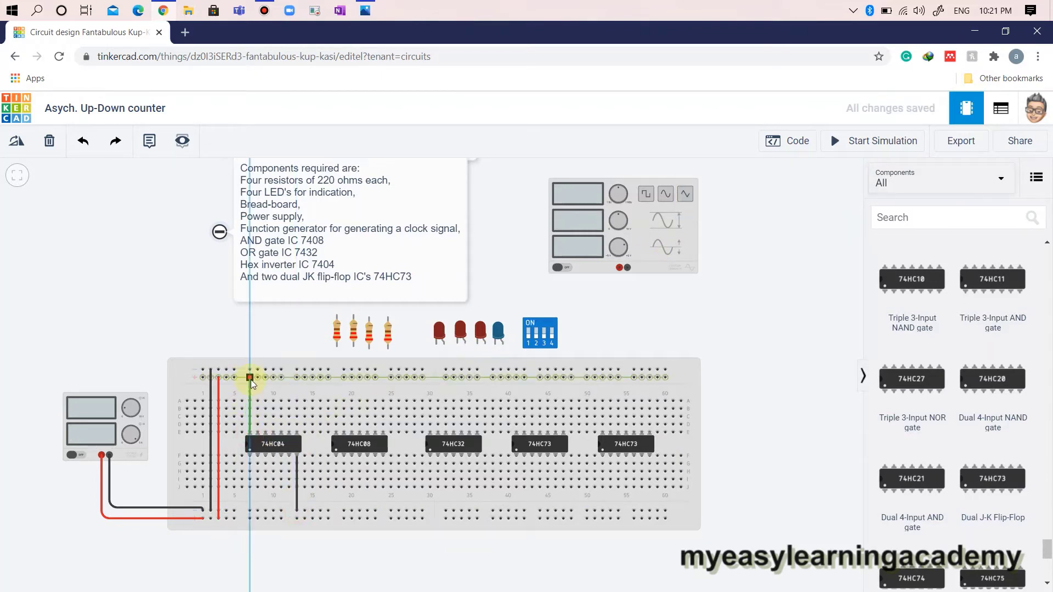
click(250, 377)
click(738, 204)
click(751, 229)
- Connect the 74HC08 with a red supply wire to the top rail and a black ground wire below
click(335, 431)
click(337, 380)
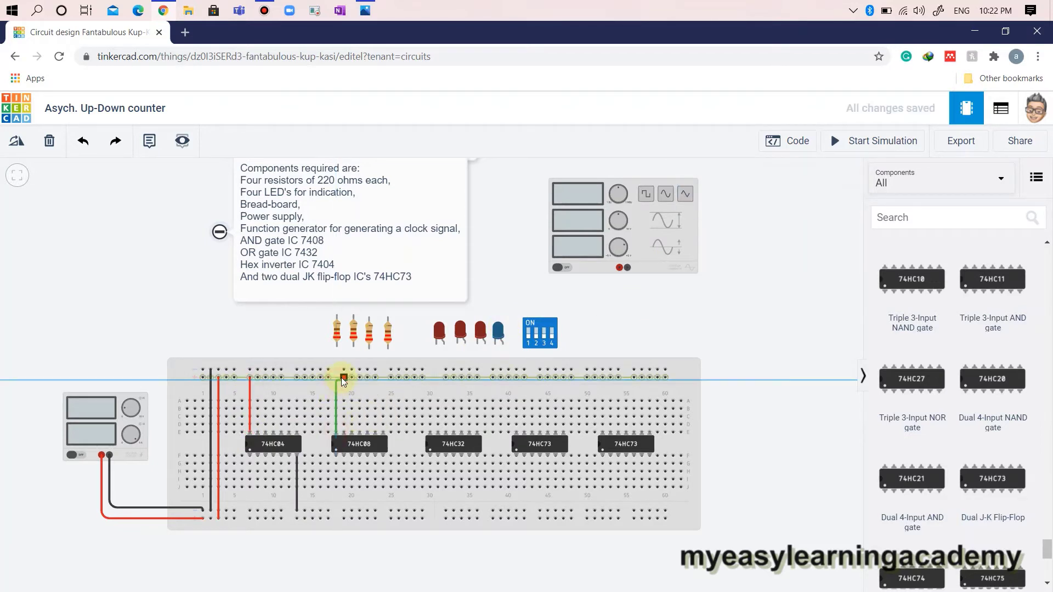
click(771, 202)
click(759, 234)
click(382, 455)
click(387, 512)
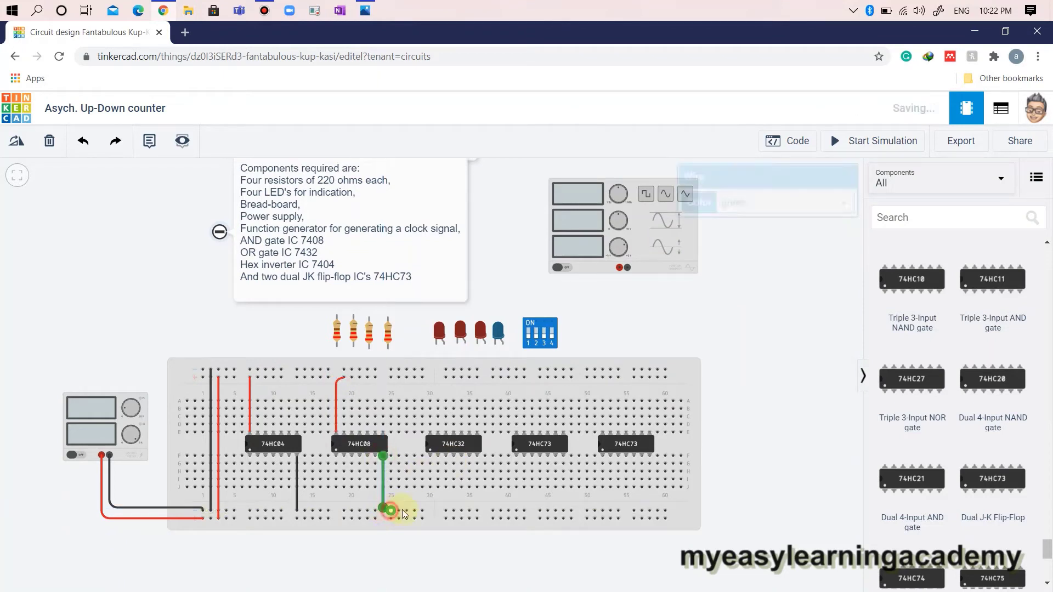
click(758, 204)
click(753, 222)
click(797, 377)
- Connect the 74HC32 with a red supply wire to the top rail and a black ground wire below
click(431, 433)
click(423, 377)
click(762, 202)
click(733, 230)
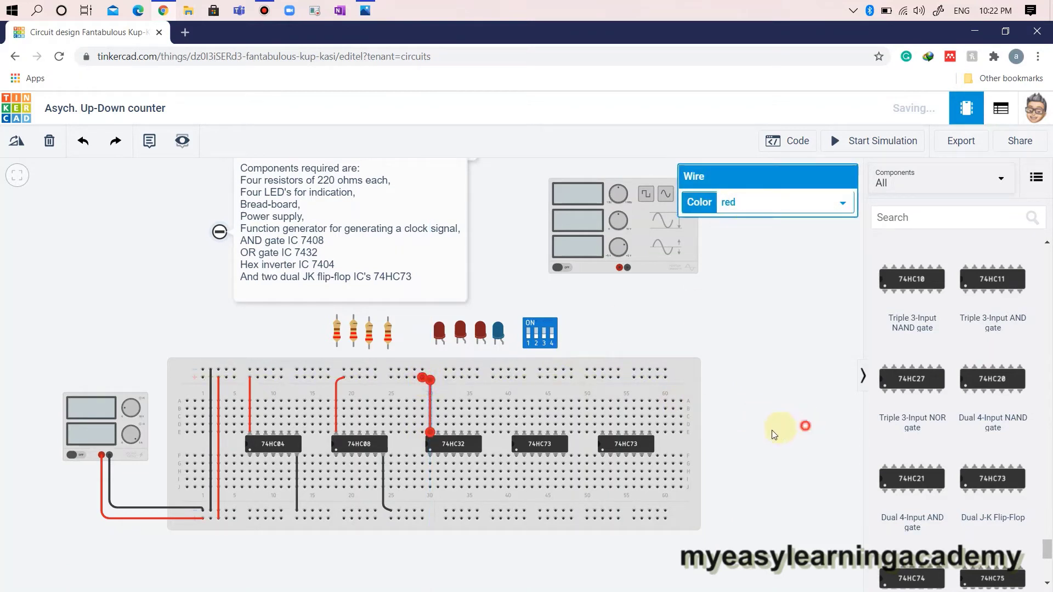
click(806, 429)
click(477, 457)
click(478, 511)
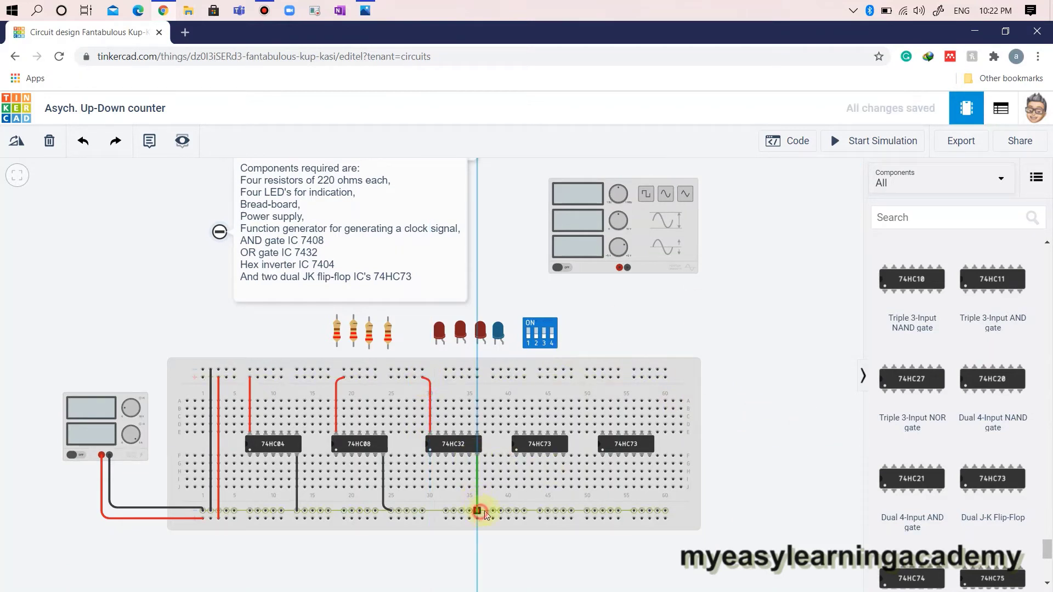
click(792, 206)
click(764, 220)
click(776, 380)
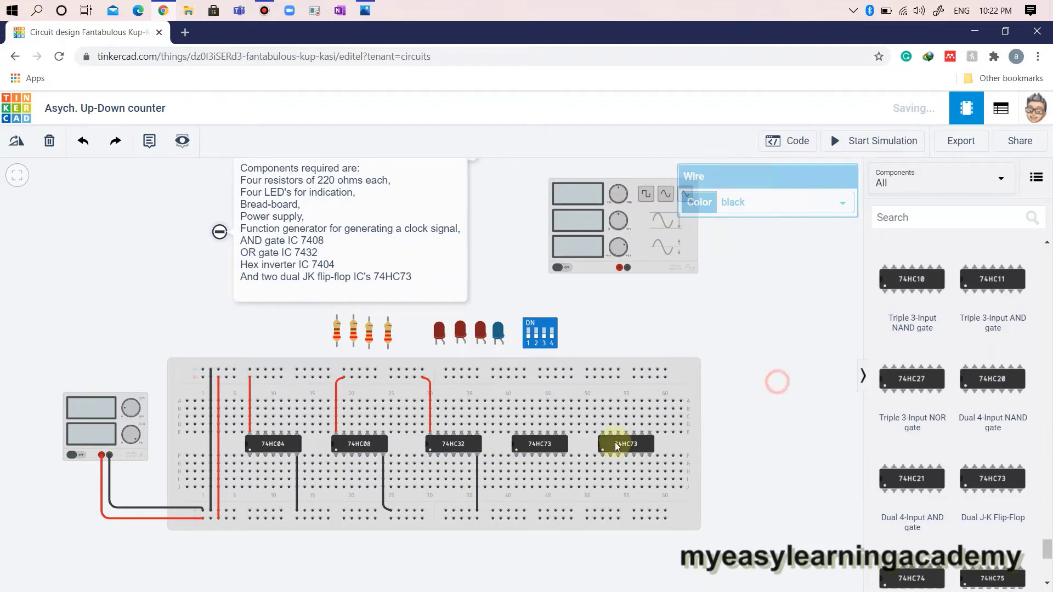
- Wire the first 74HC73 to the rails: a red wire to the lower rail, a black wire to the top rail
click(539, 457)
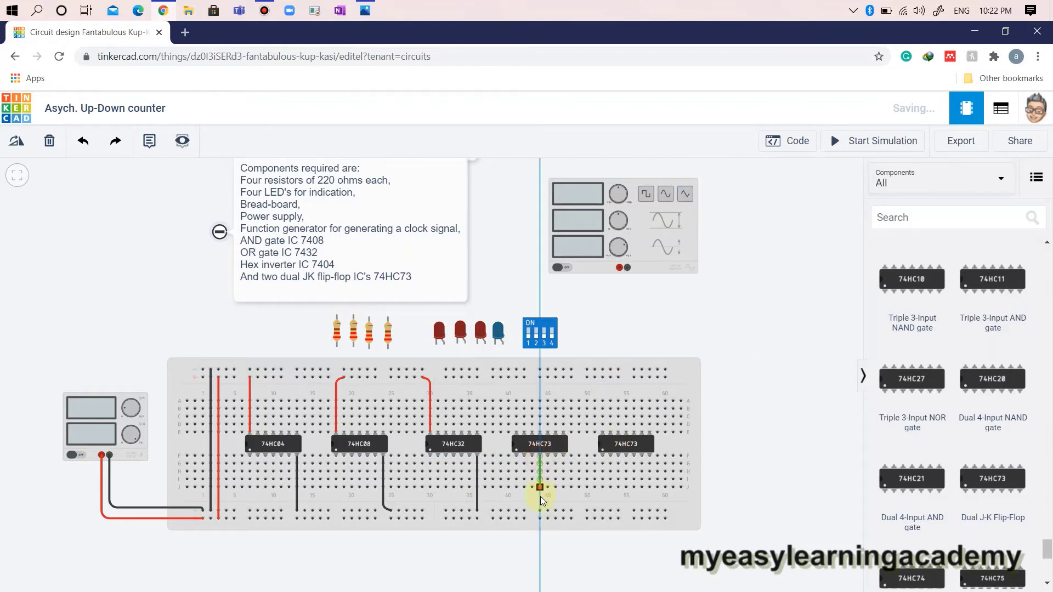
click(541, 519)
click(768, 203)
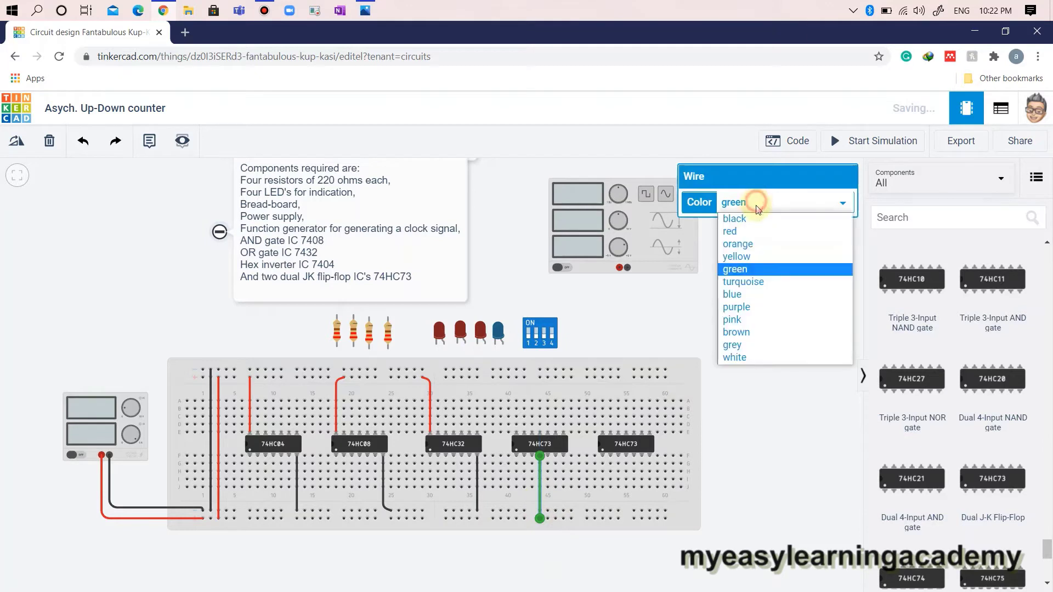
click(755, 233)
click(768, 364)
click(539, 431)
click(540, 370)
click(777, 204)
click(747, 219)
- Wire the second 74HC73 to the rails: a black wire to the top rail, a red wire to the bottom rail
click(627, 433)
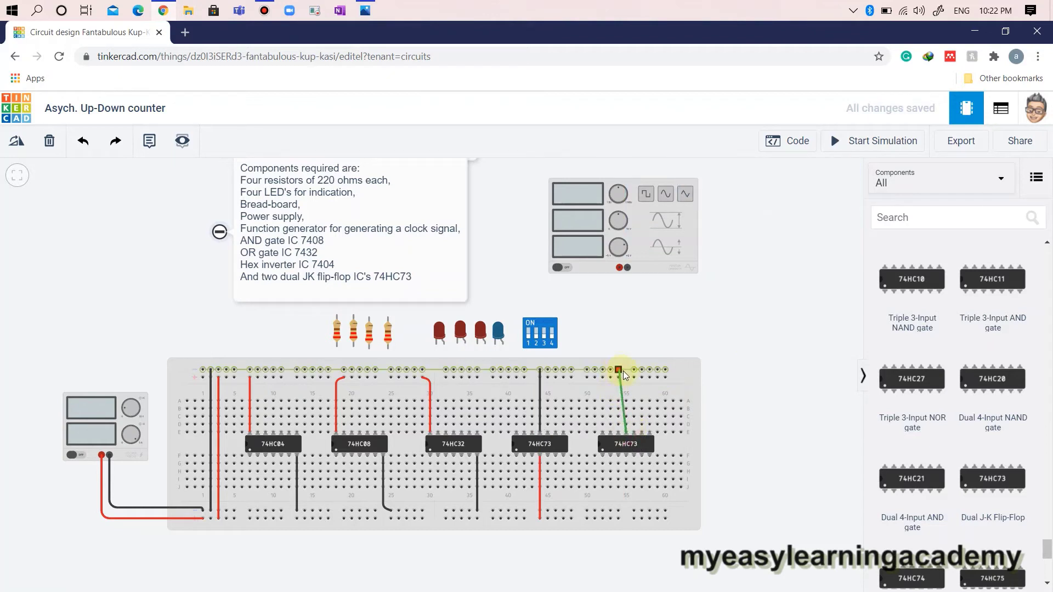
click(620, 370)
click(756, 203)
click(756, 221)
click(627, 457)
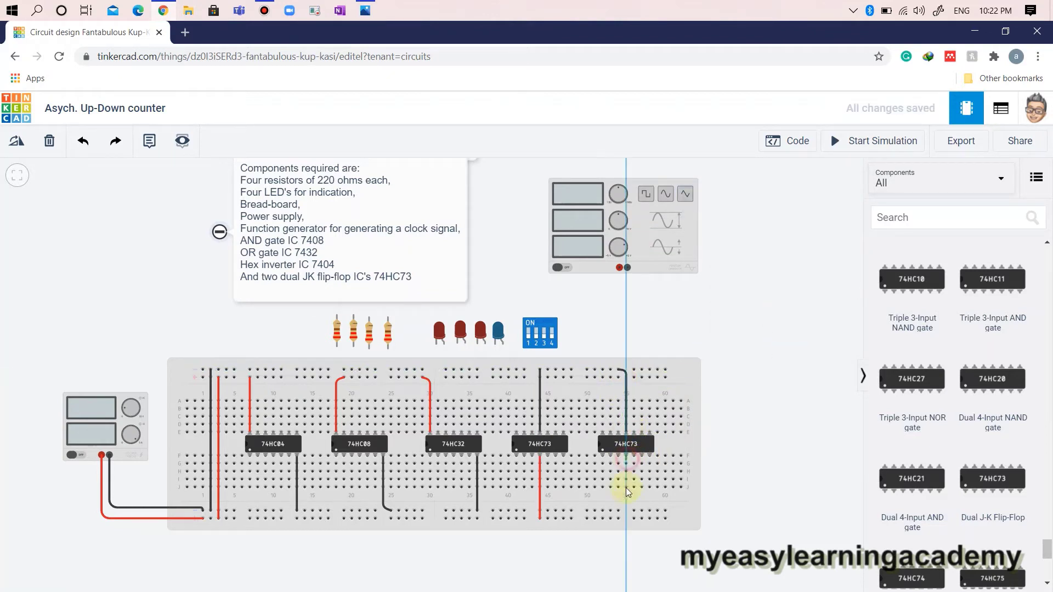
click(632, 517)
click(790, 203)
click(768, 234)
click(797, 420)
- Tie the second 74HC73's Reset 2 pin to the bottom rail with a blue wire
click(643, 456)
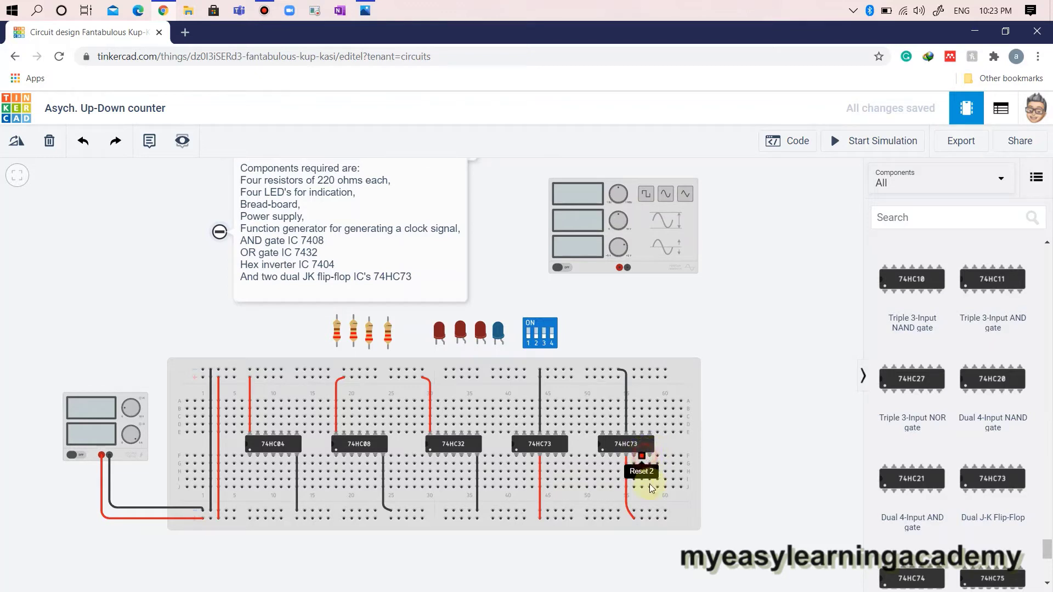
click(645, 518)
click(771, 198)
click(775, 291)
click(776, 404)
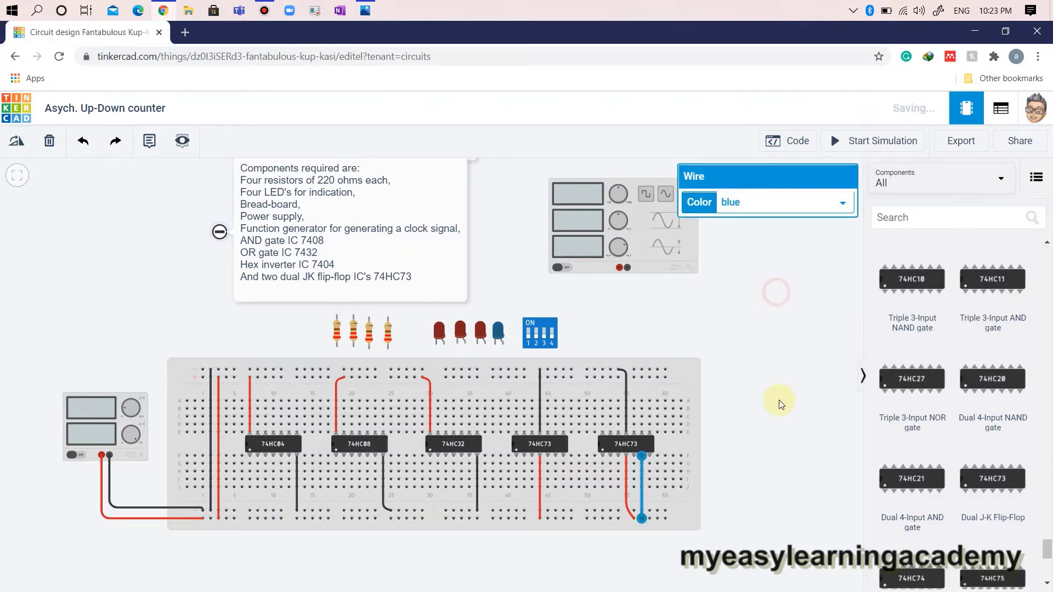
- Tie the second 74HC73's Reset 1 pin to the bottom rail with a blue wire
click(611, 456)
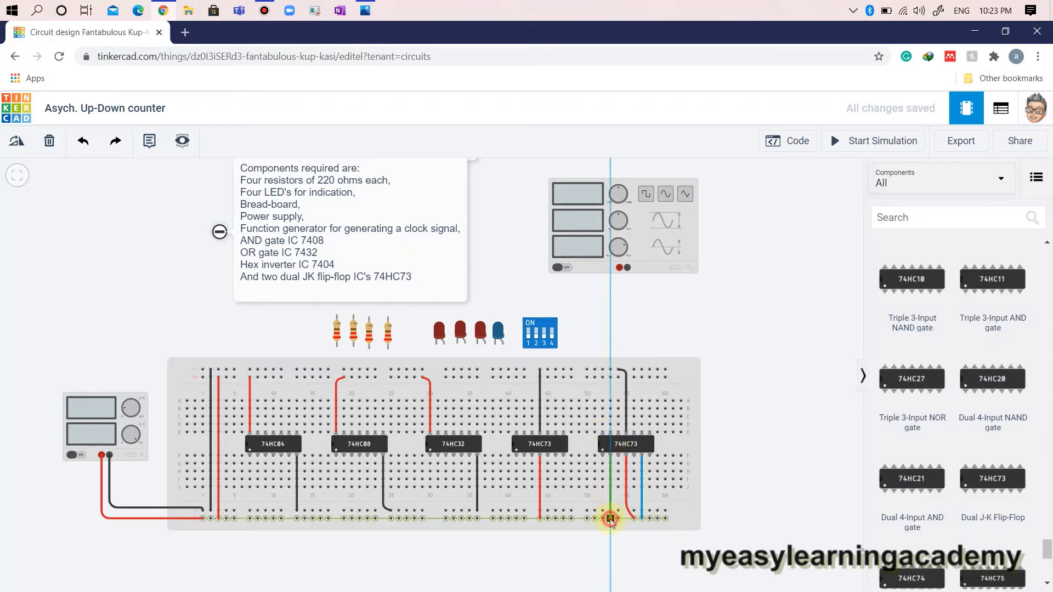
click(610, 518)
click(761, 203)
click(766, 294)
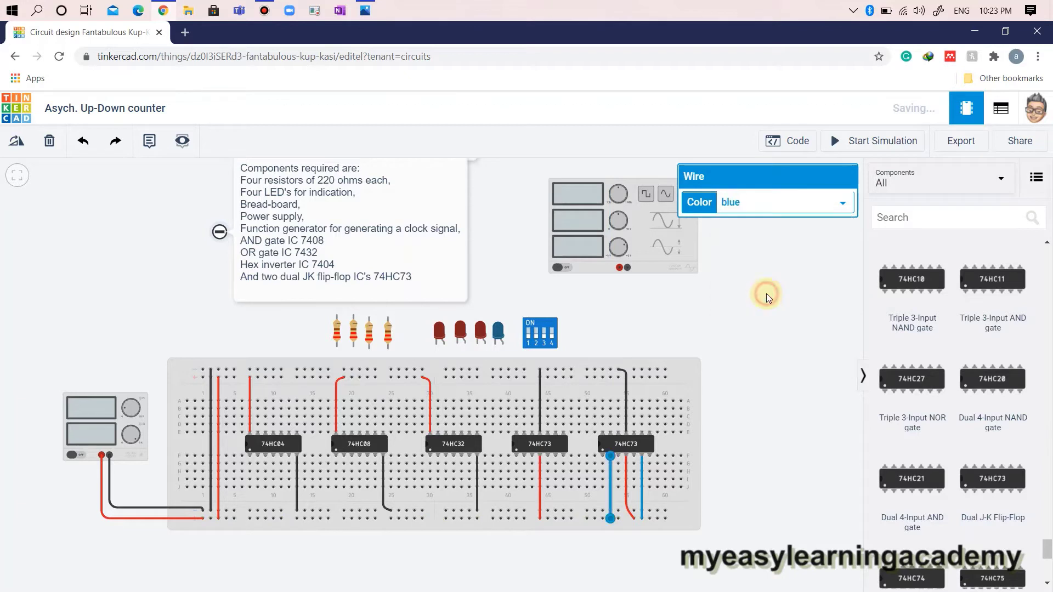
click(773, 333)
- Tie the first 74HC73's Reset 2 and Reset 1 pins to the bottom rail with blue wires
click(556, 456)
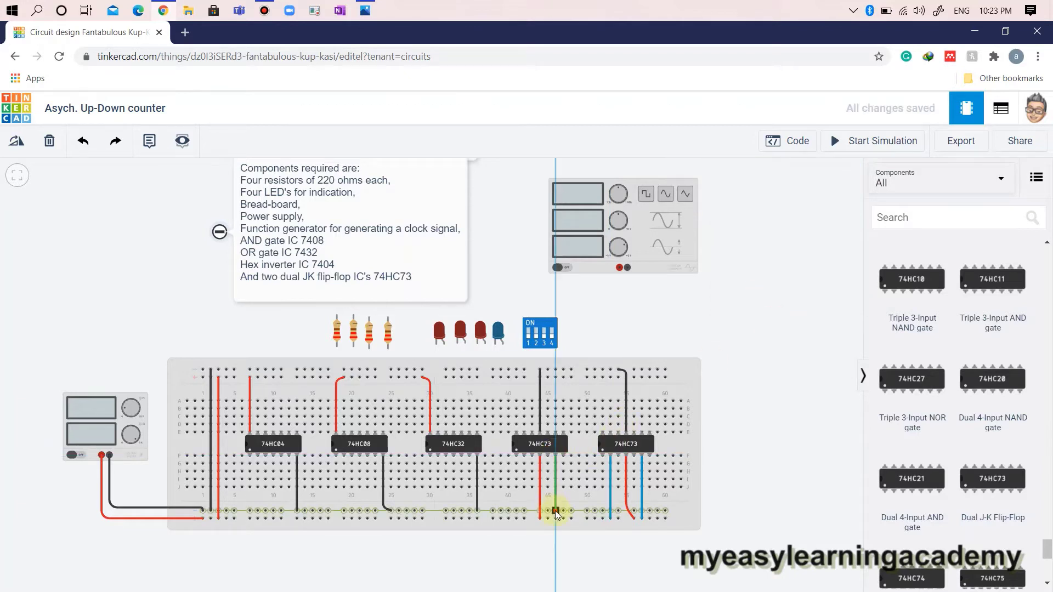
click(557, 517)
click(760, 203)
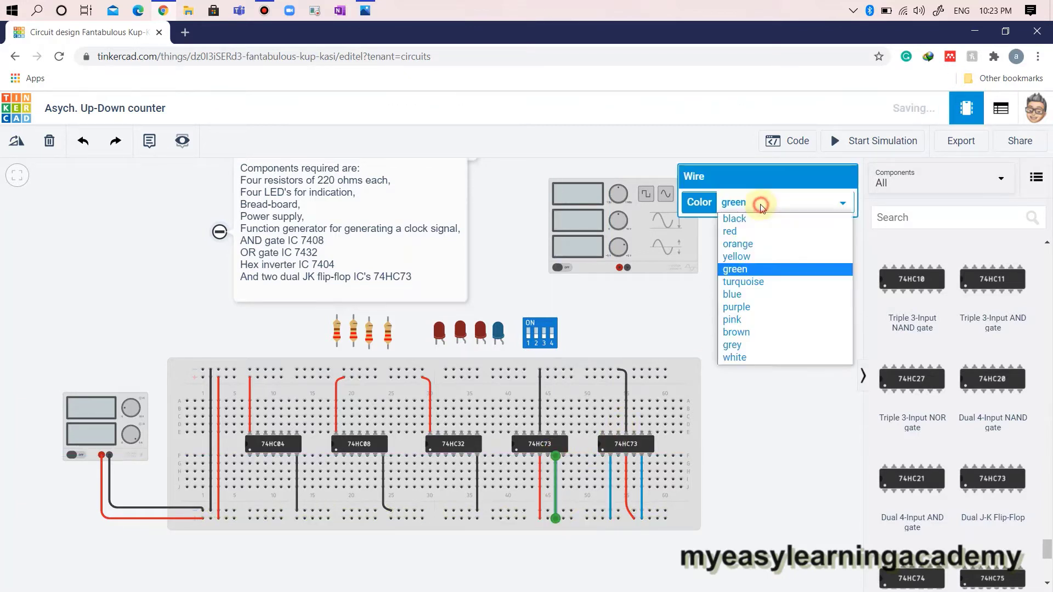
click(748, 294)
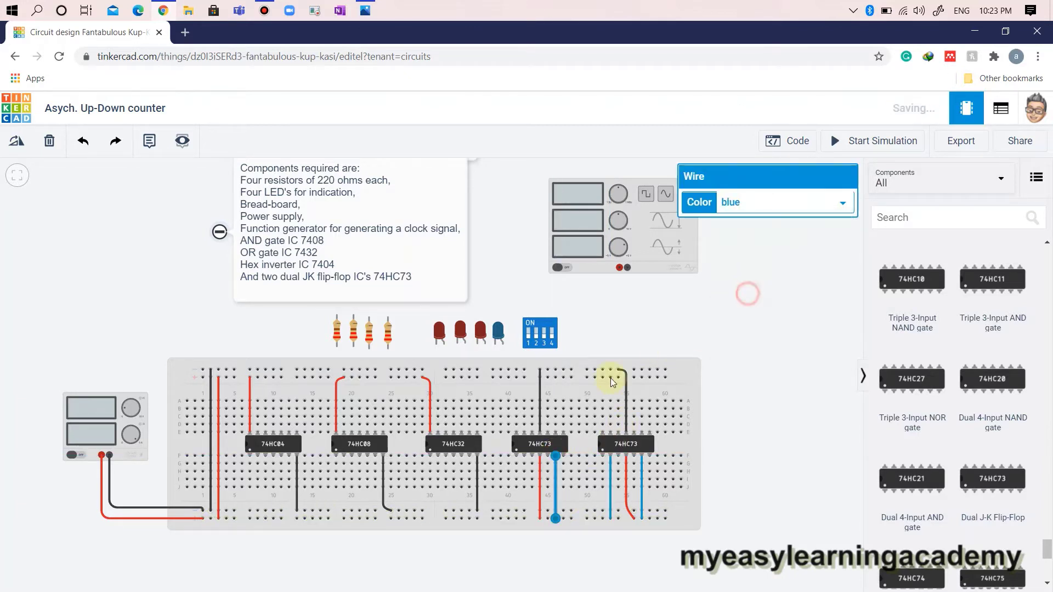
click(524, 456)
click(525, 519)
click(761, 203)
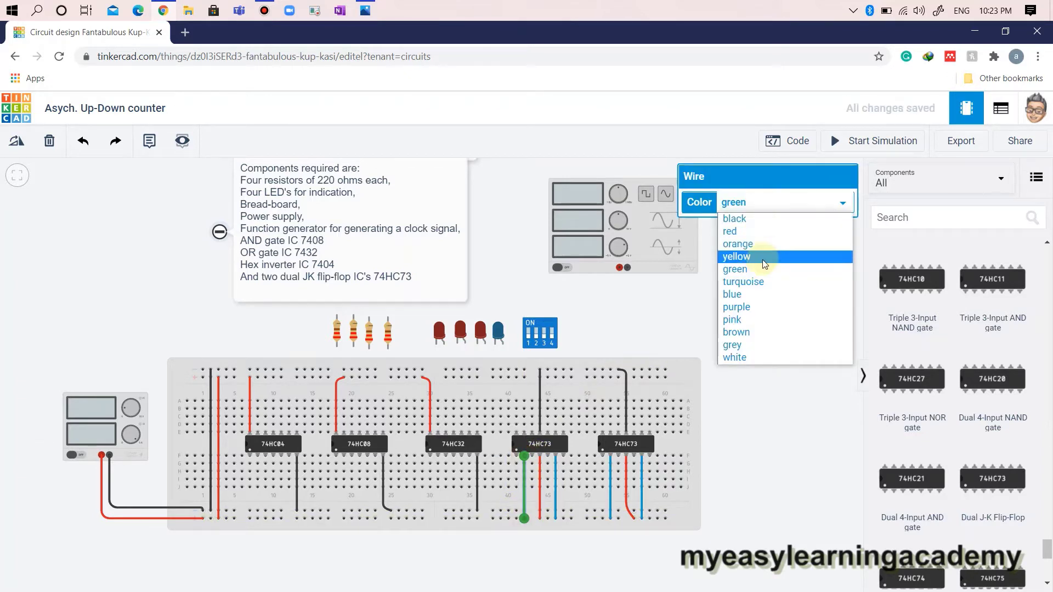
click(758, 293)
click(779, 390)
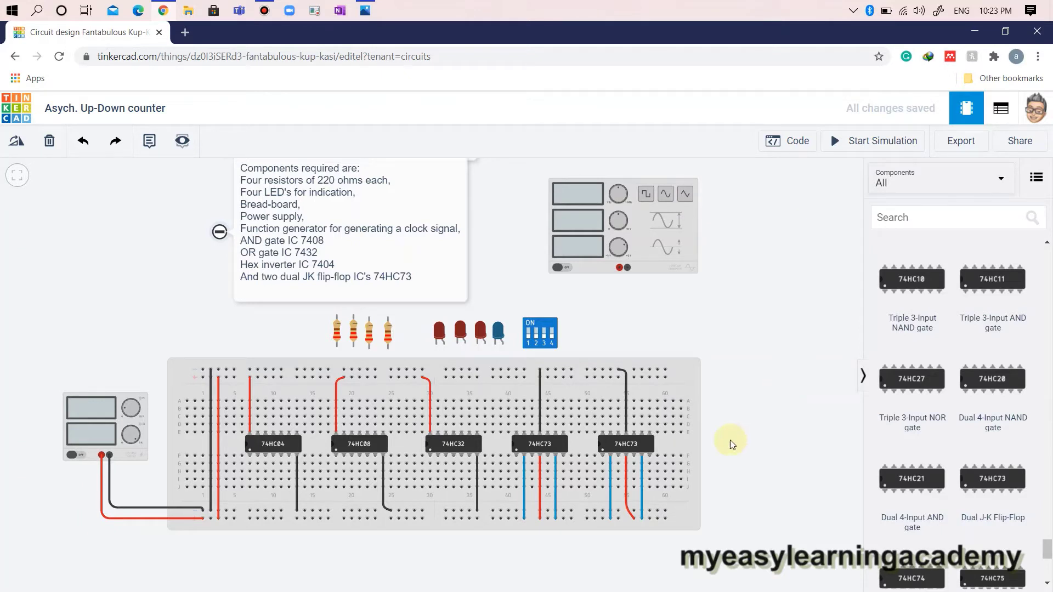
- Connect the J2 pin to the bottom rail with a green wire and begin the K1 wire
click(651, 457)
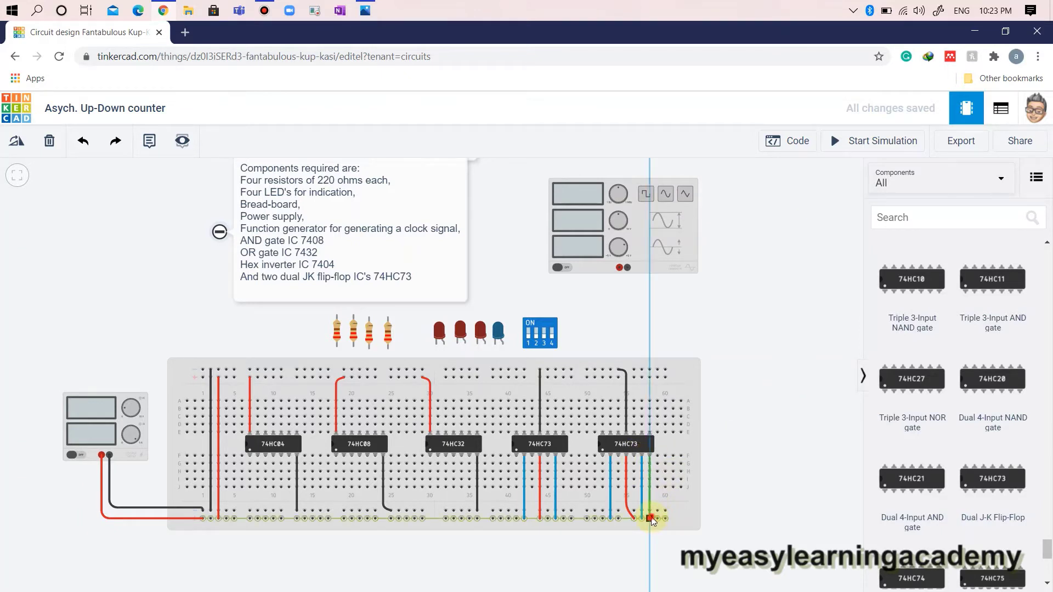
click(649, 518)
click(759, 203)
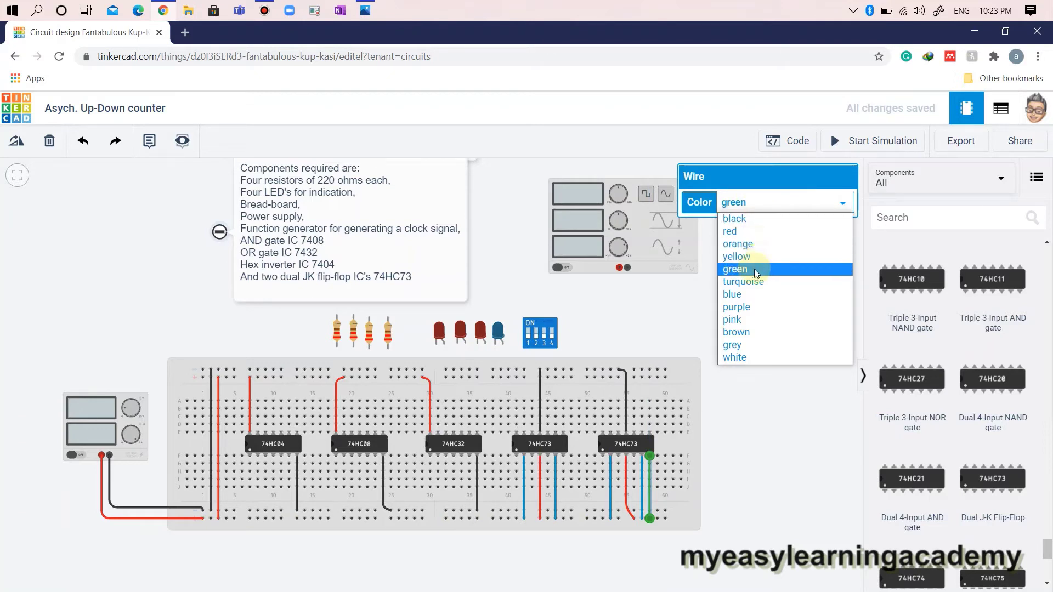
click(798, 403)
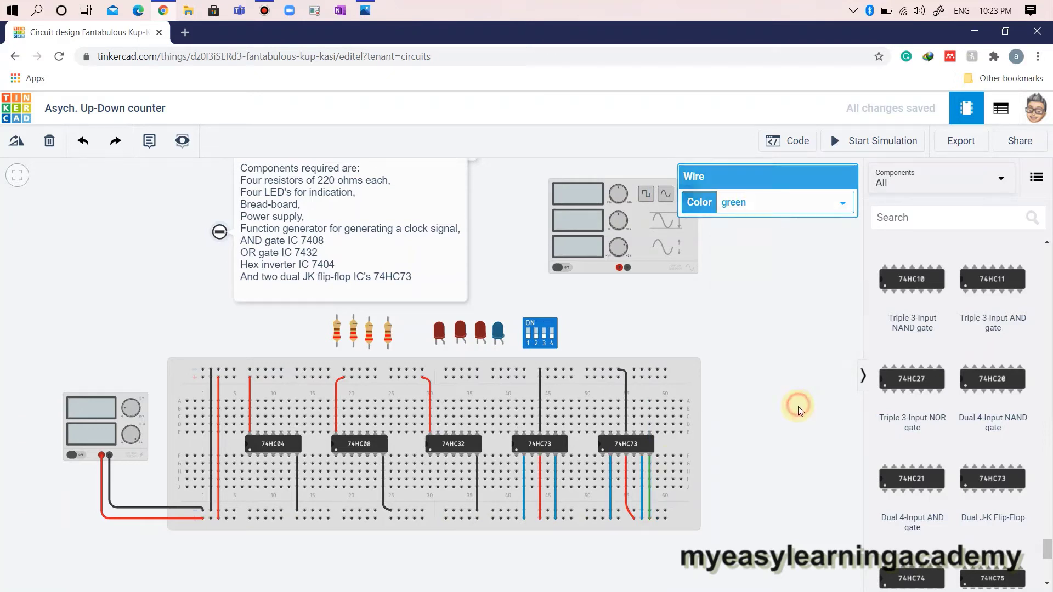
click(618, 456)
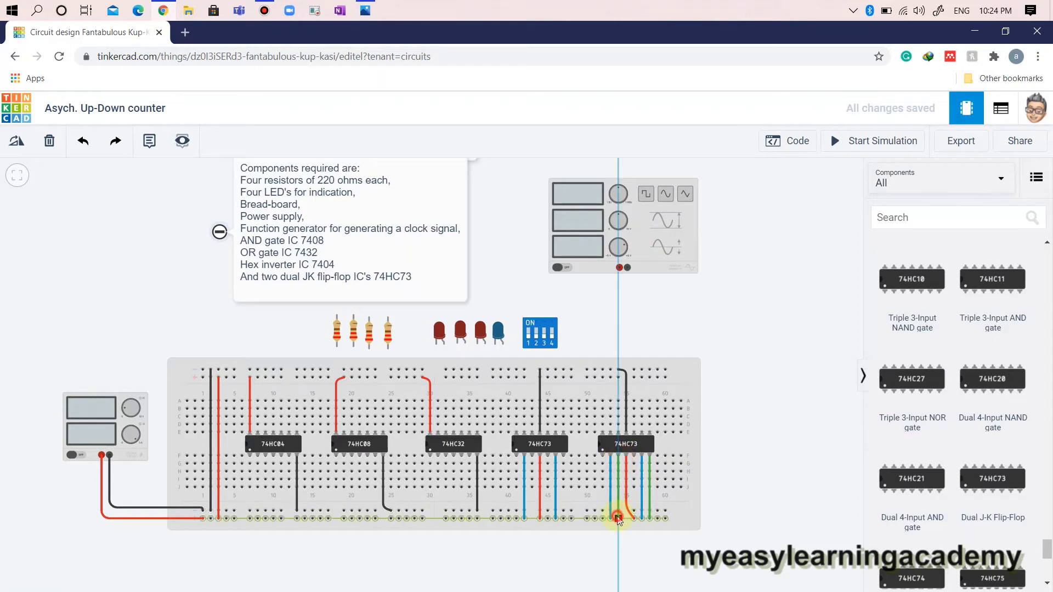
- Finish the K1 wire to the bottom rail and tie J1 and another flip-flop pin to the top rail
click(619, 517)
click(600, 431)
click(603, 378)
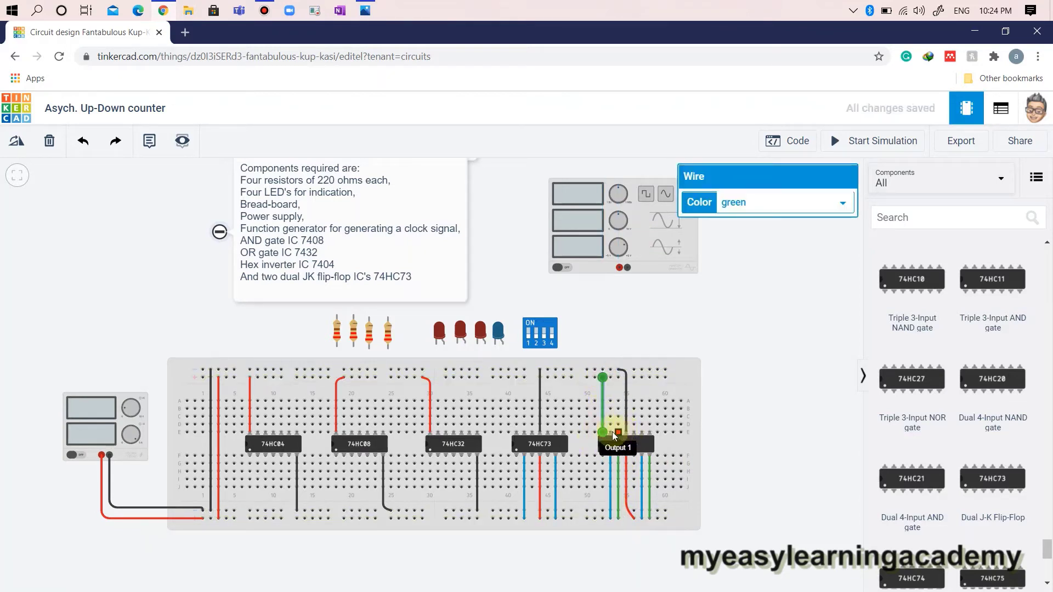
click(634, 432)
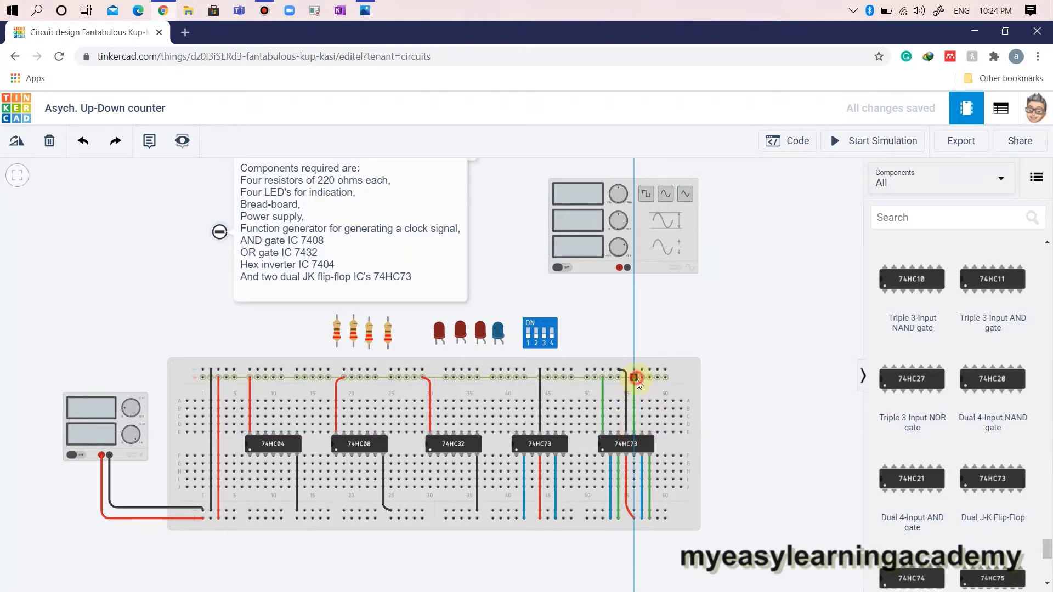
click(634, 377)
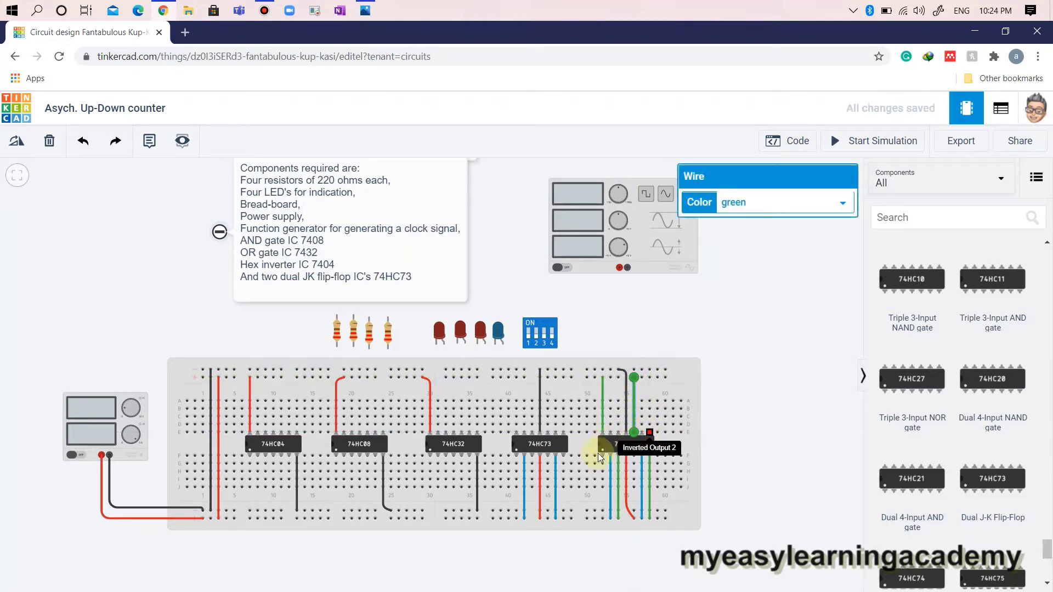
- Tie the first 74HC73's J2 and another pin to the lower rail, and J1 plus another pin to the top rail
click(567, 462)
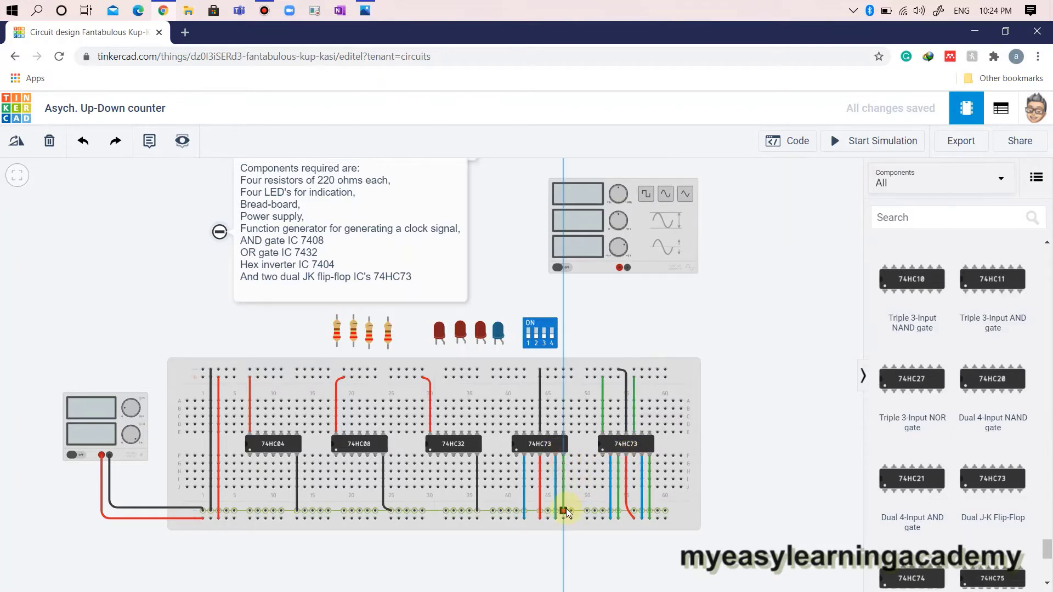
click(564, 519)
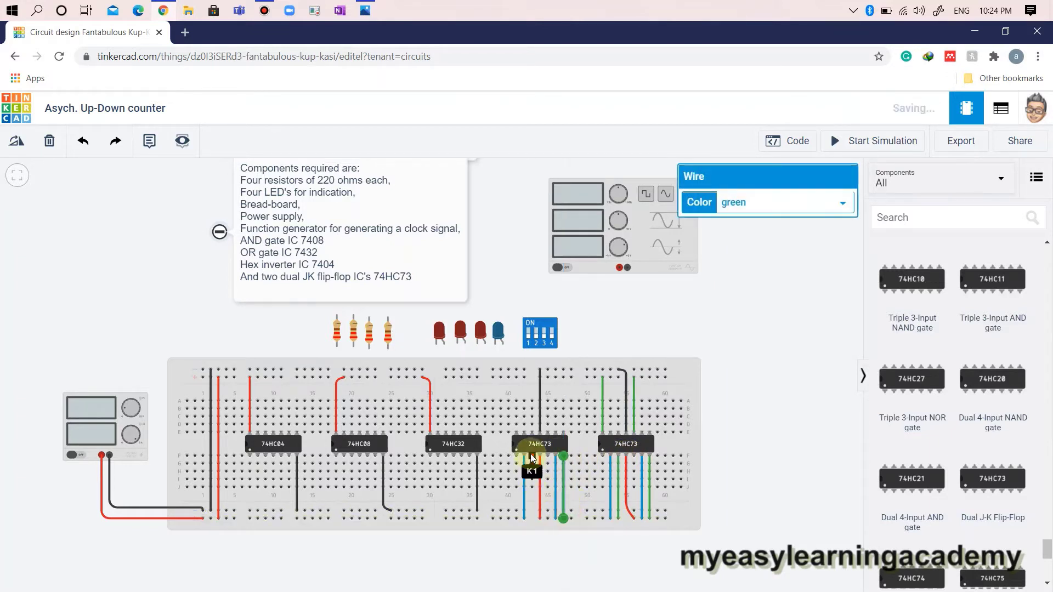
click(531, 454)
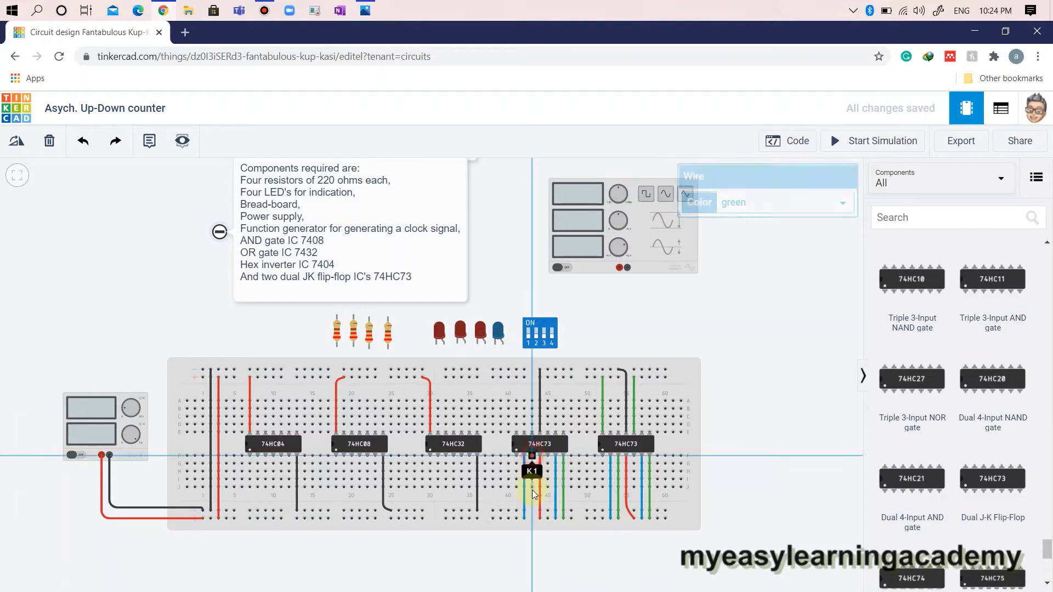
click(525, 521)
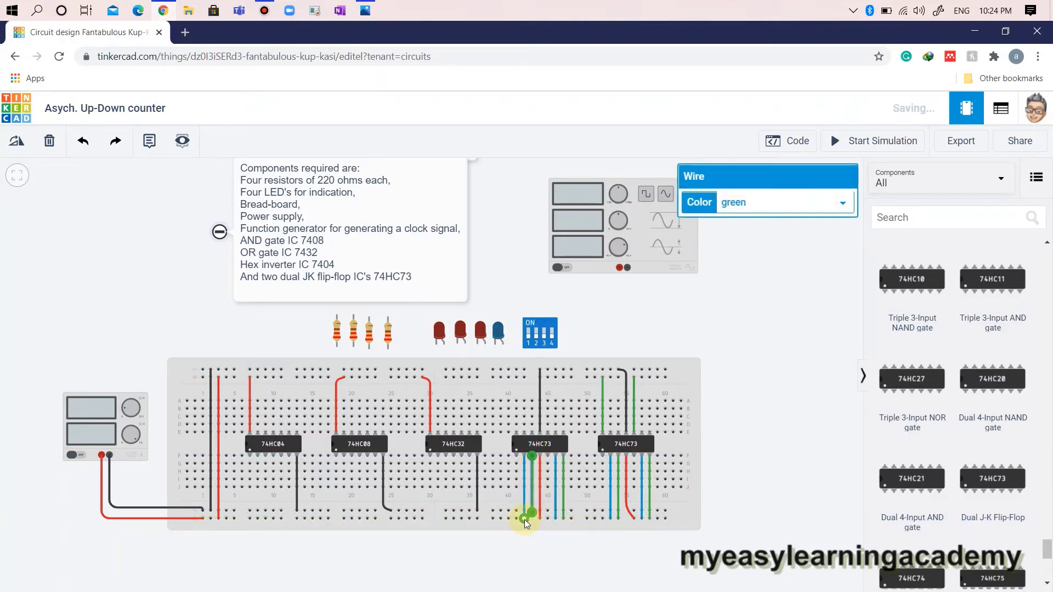
click(515, 433)
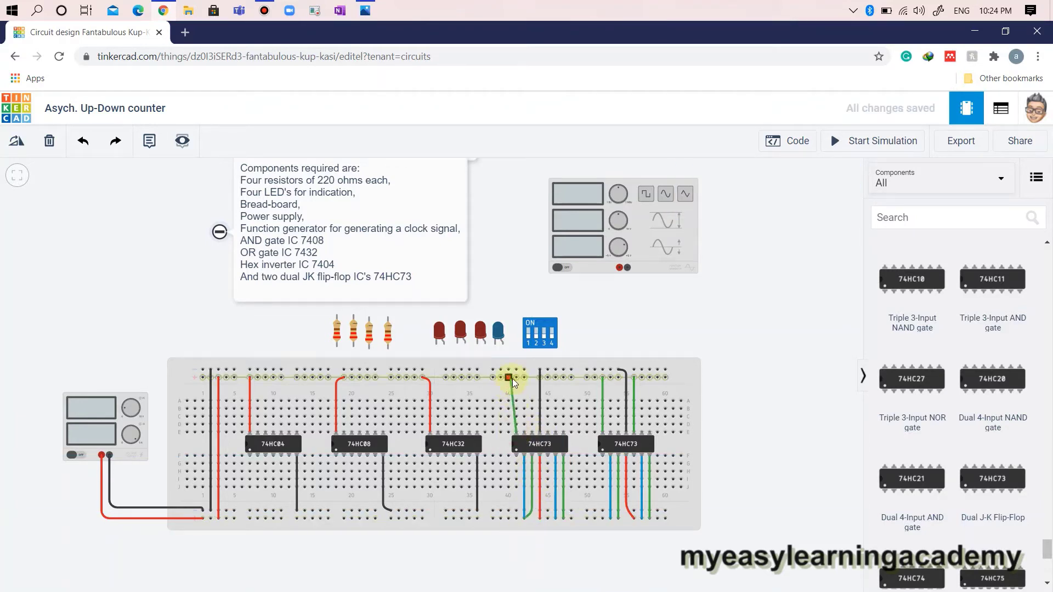
click(515, 377)
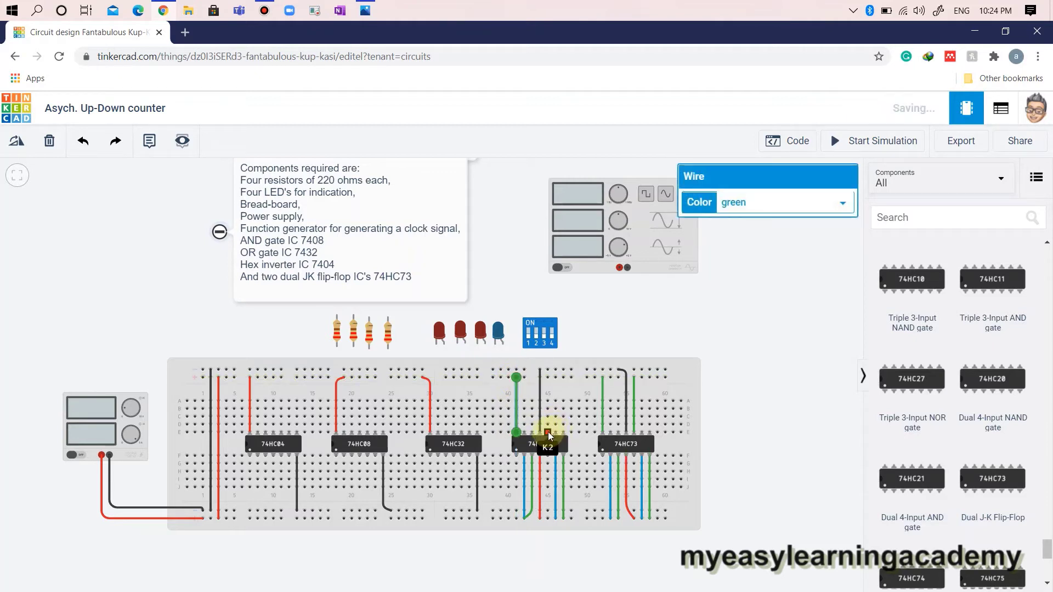
click(548, 433)
click(545, 376)
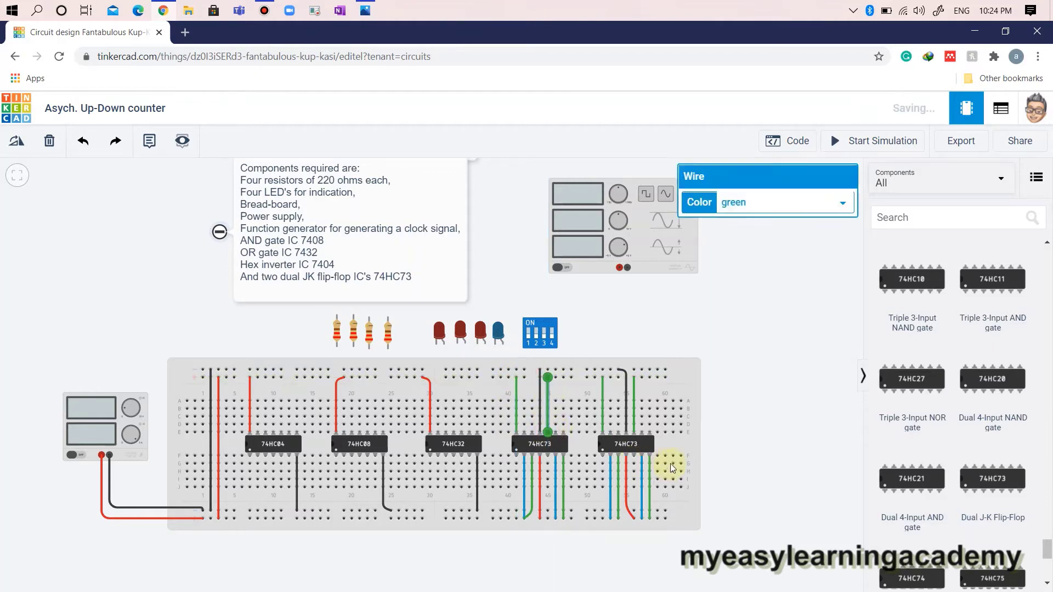
click(722, 451)
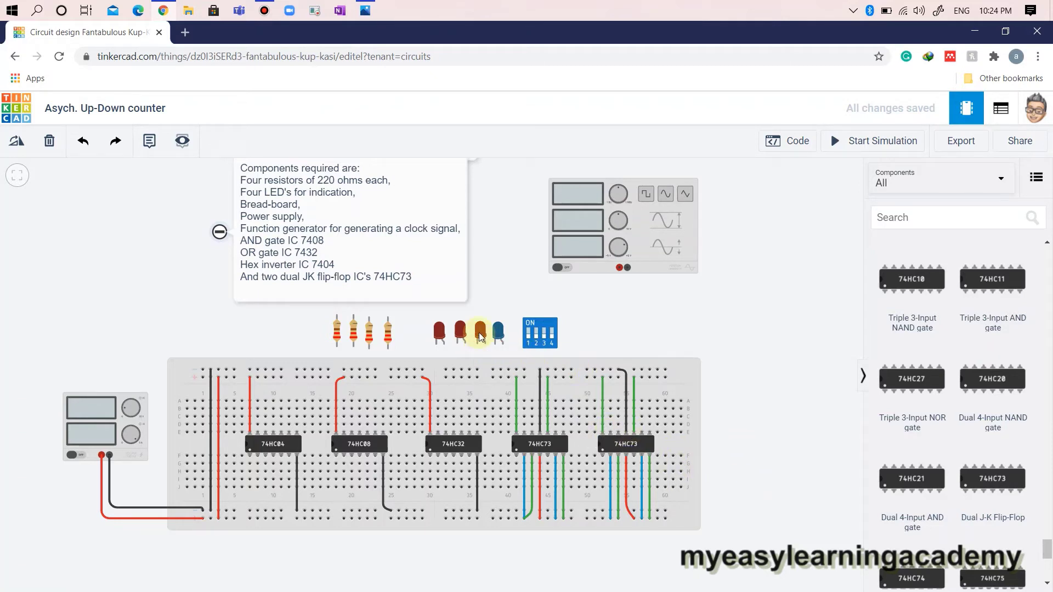
- Place an LED and resistor above the right 74HC73 and make the resistor's wire purple
drag(479, 333, 627, 310)
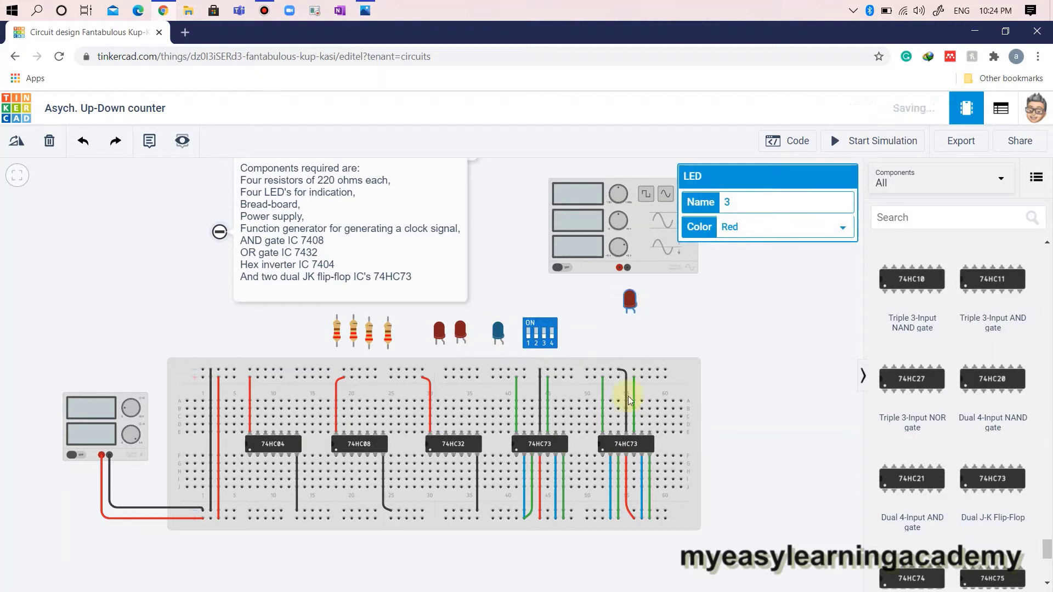
drag(387, 343, 643, 338)
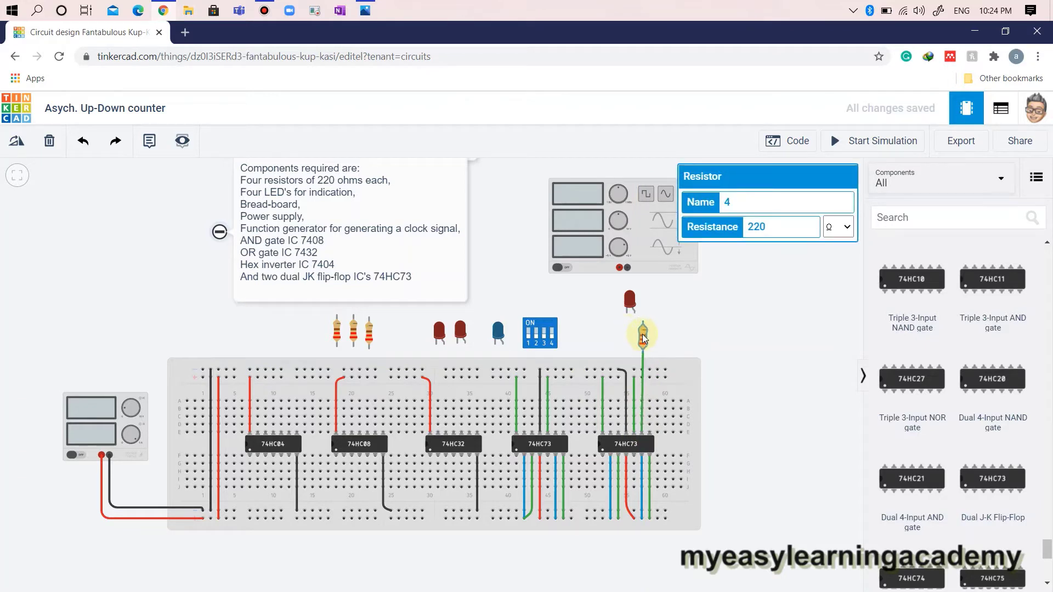
click(644, 374)
click(781, 202)
click(776, 302)
click(765, 376)
- Align the LED above the resistor and give its cathode a black wire
drag(630, 302, 638, 308)
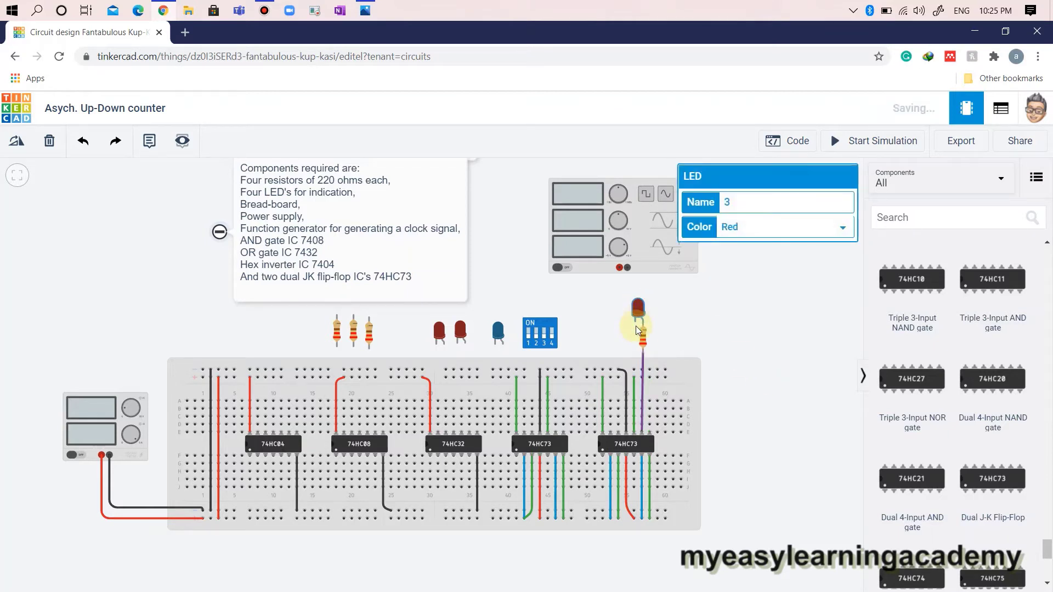
click(634, 353)
click(634, 370)
click(754, 202)
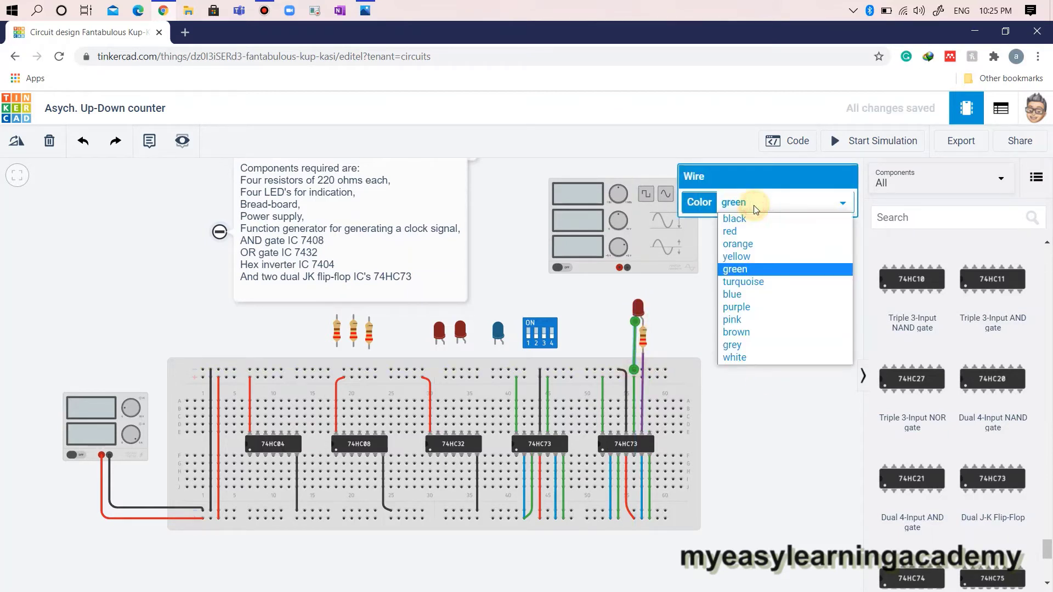
click(749, 217)
click(751, 328)
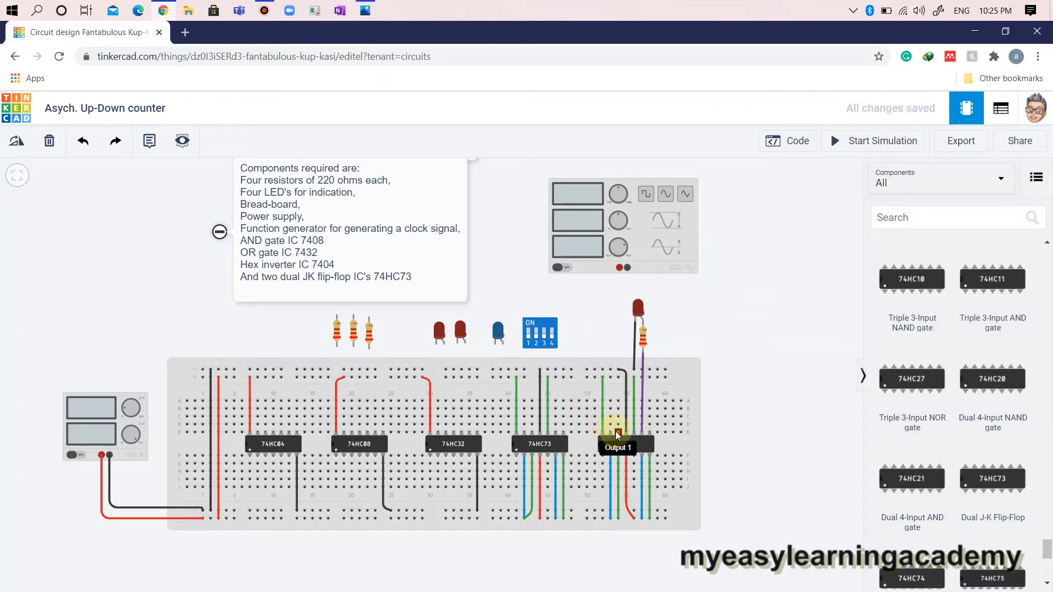
- Add a second LED and resistor, wiring the resistor to the right 74HC73's pin with a straight purple wire
drag(456, 341, 600, 314)
drag(374, 341, 606, 329)
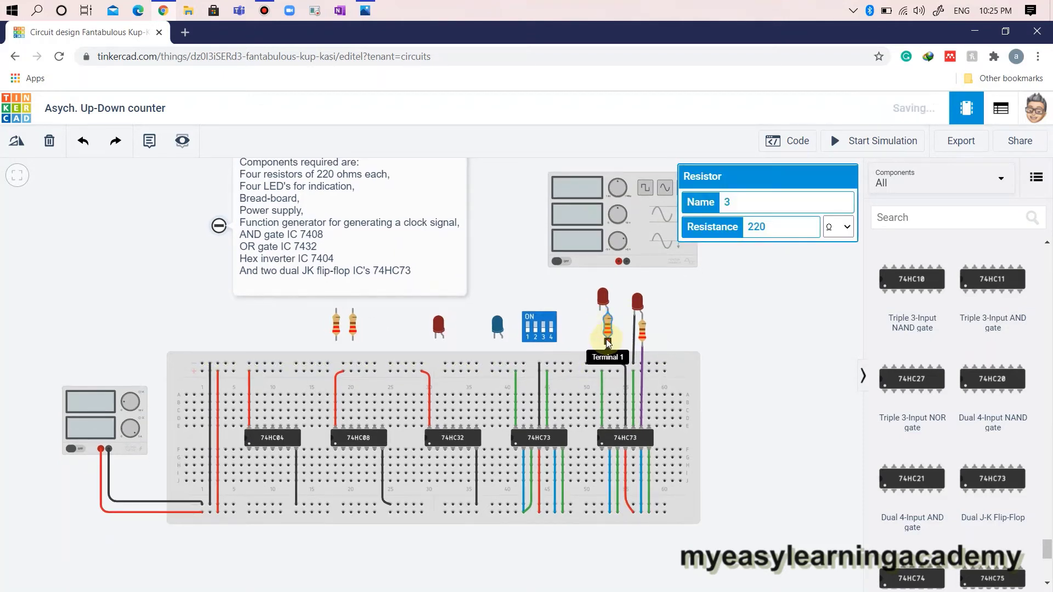
click(606, 341)
click(612, 375)
click(618, 426)
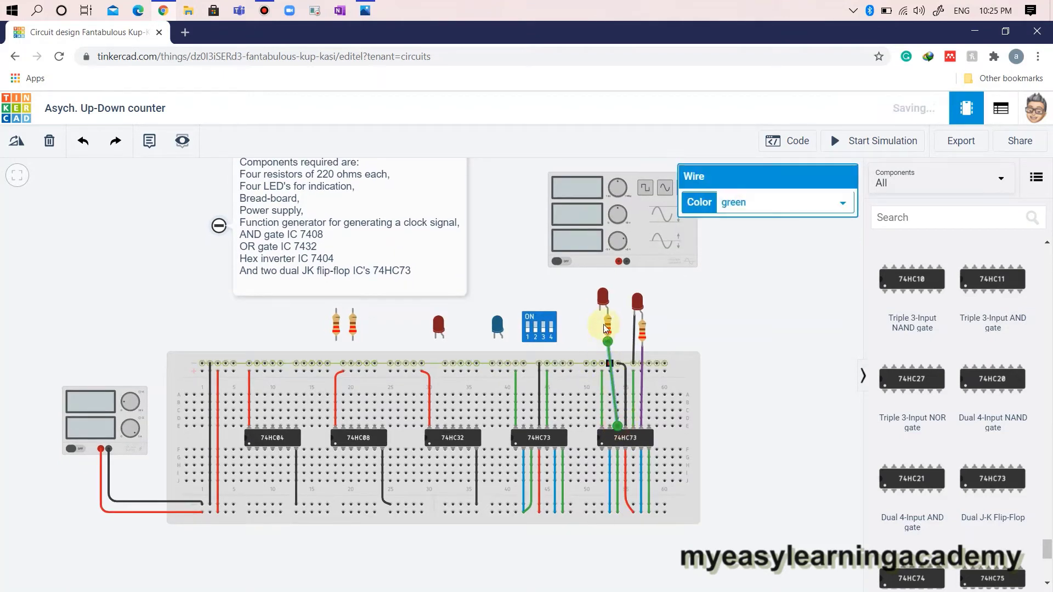
click(613, 382)
drag(616, 381, 607, 381)
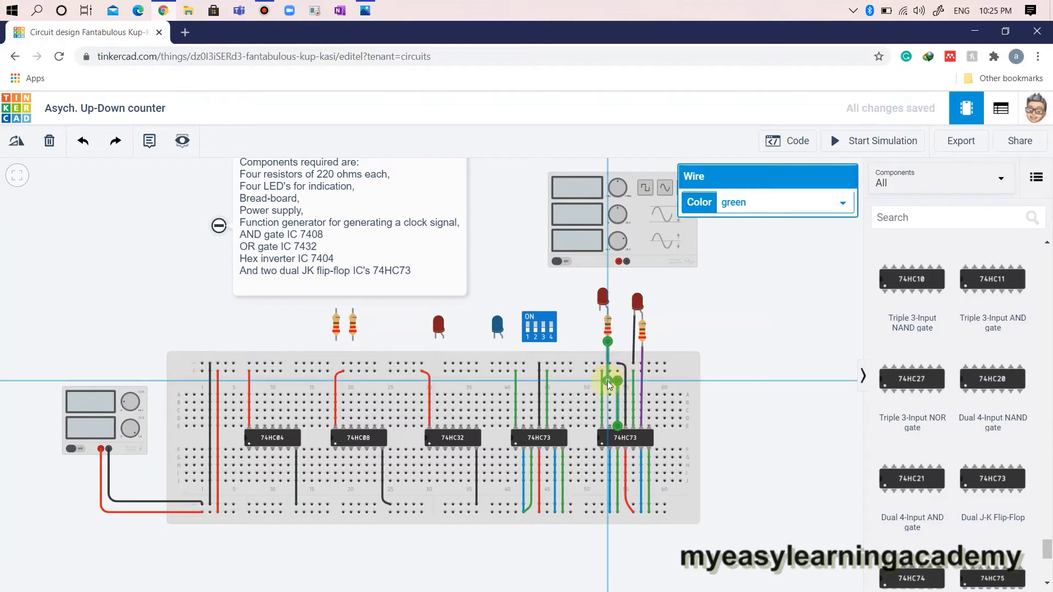
click(750, 204)
click(759, 306)
- Run a black ground wire from the second LED's cathode to the top rail and nudge the LED into place
click(602, 311)
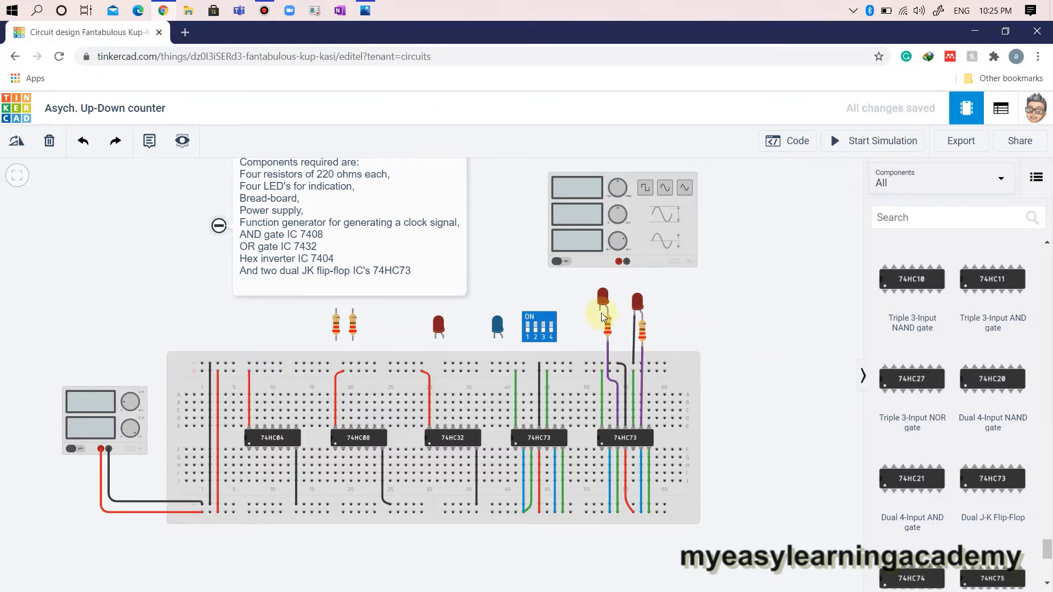
click(600, 363)
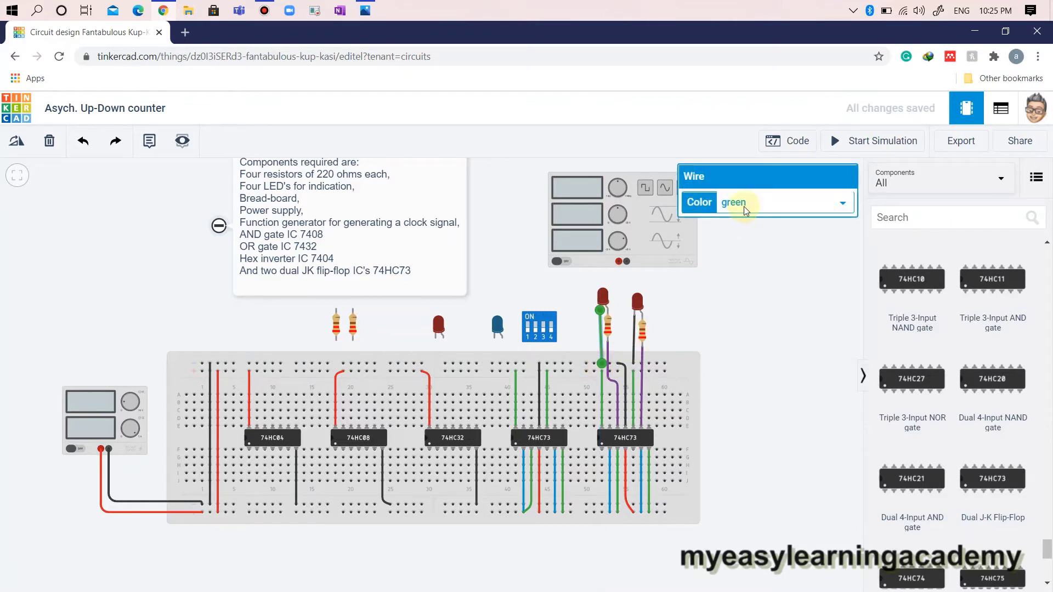
click(605, 325)
click(600, 345)
click(594, 364)
click(779, 203)
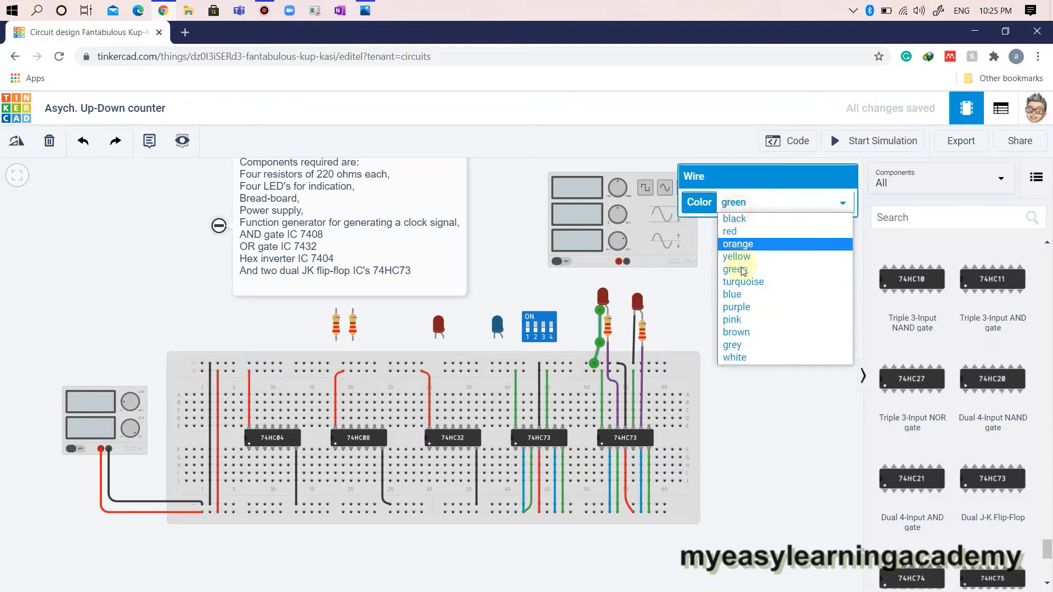
click(735, 218)
click(766, 339)
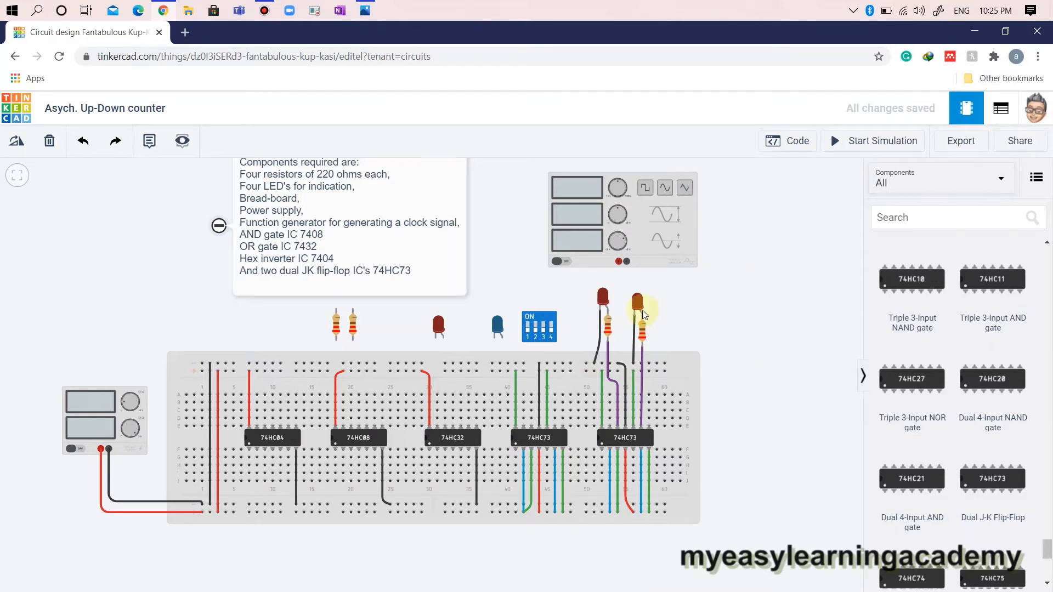
drag(636, 294, 639, 295)
- Shift the DIP switch left and wire a resistor above the left 74HC73 to its pin in purple
click(643, 322)
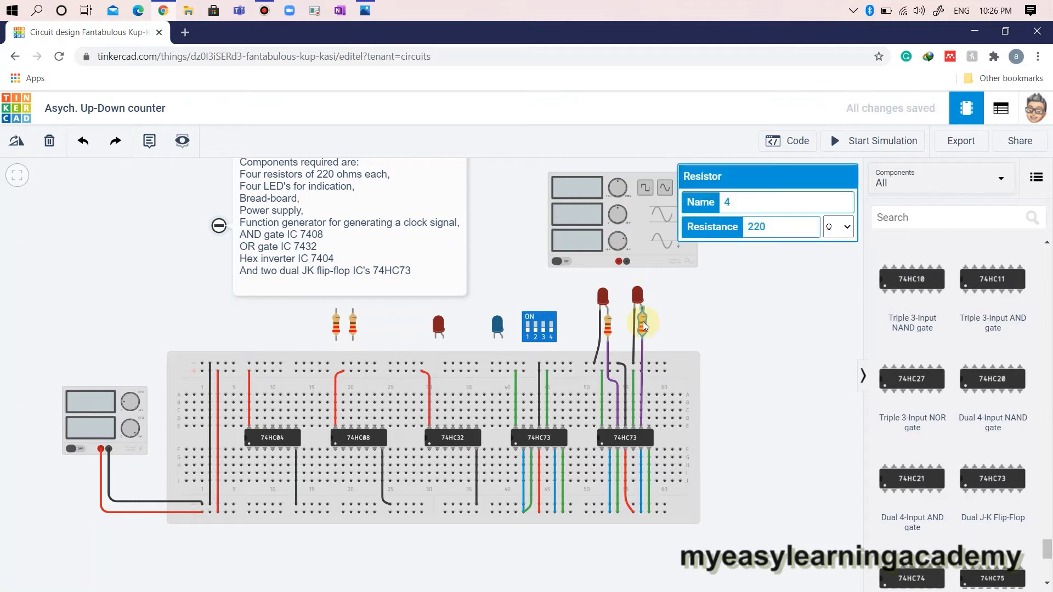
click(759, 358)
drag(535, 328, 556, 305)
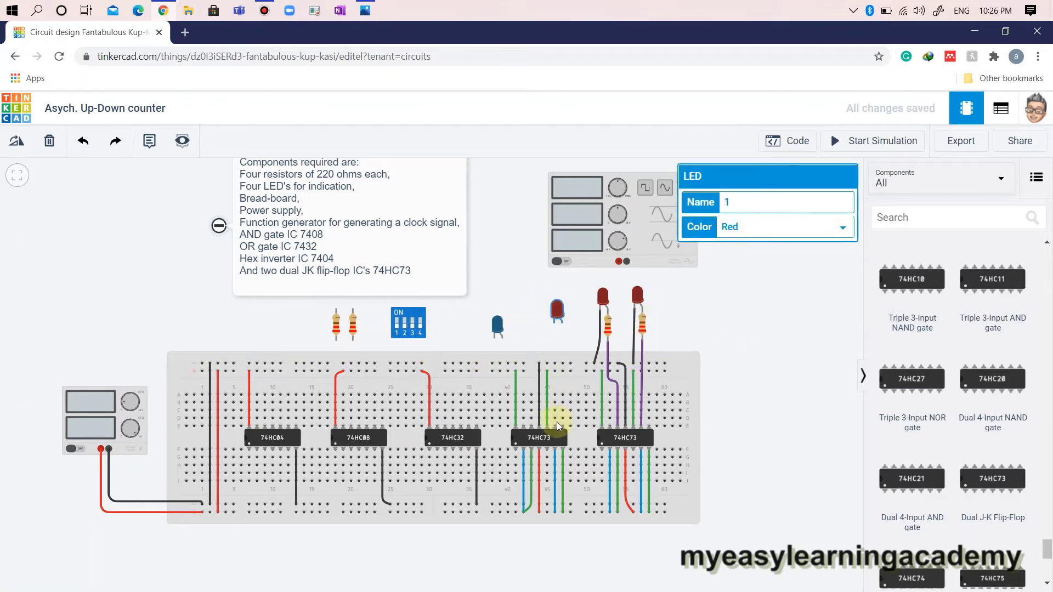
drag(353, 325, 551, 325)
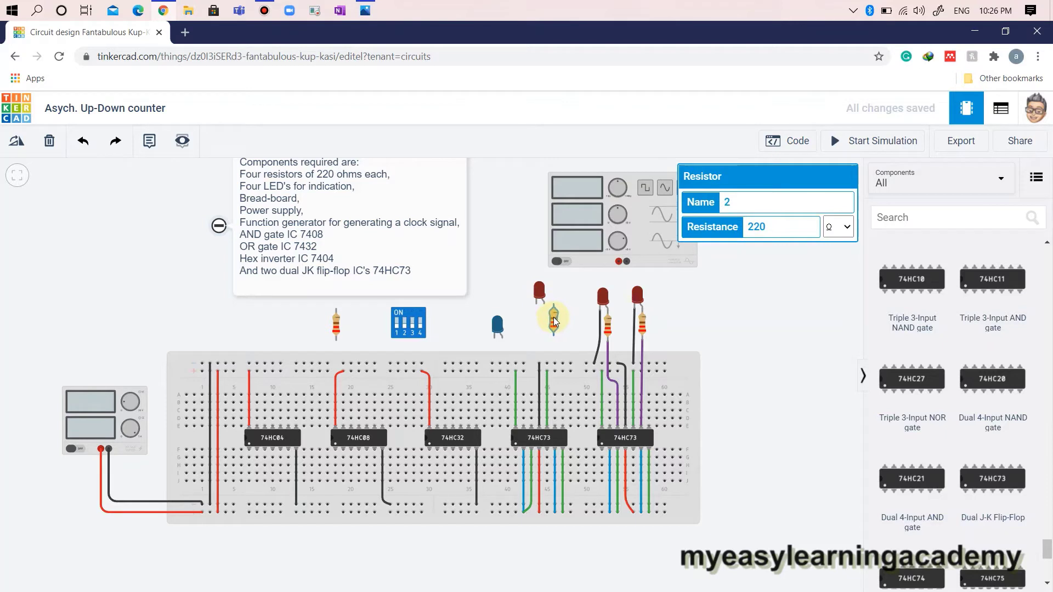
click(553, 335)
click(555, 426)
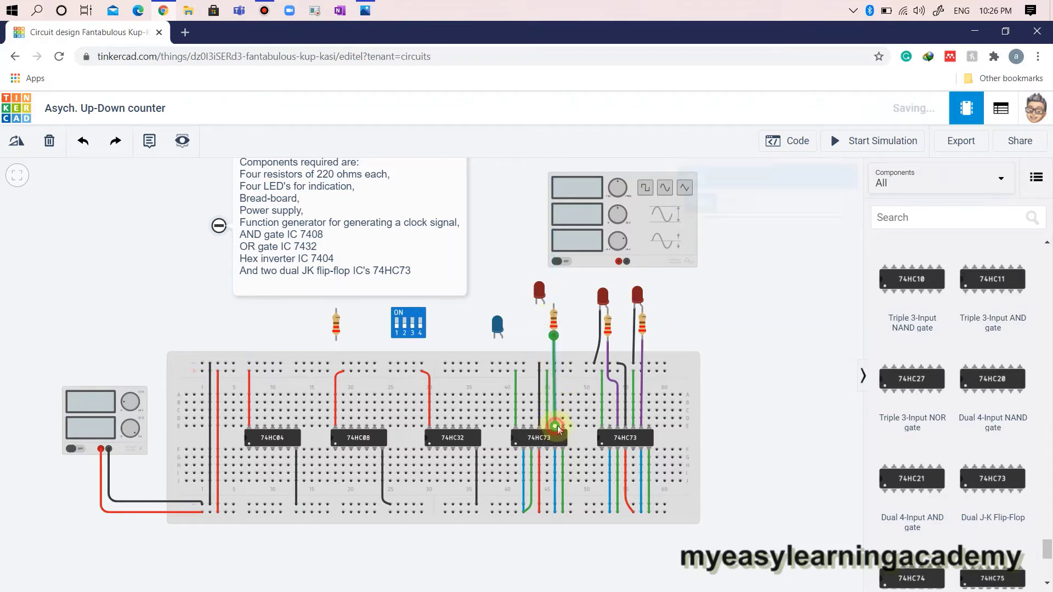
click(757, 203)
click(760, 304)
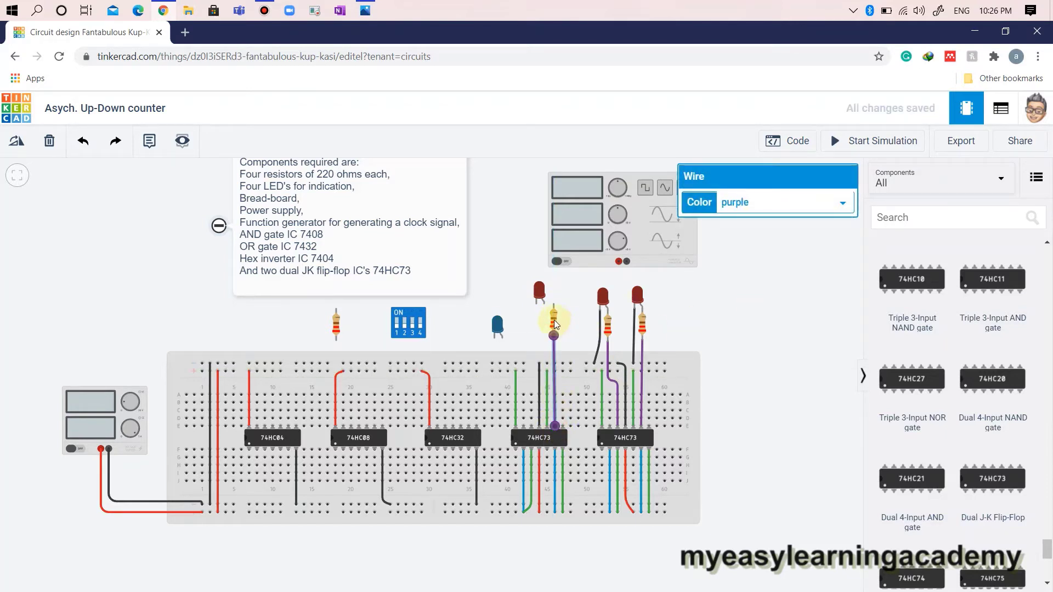
- Position the LED above the resistor, give it a black ground wire, and add a note beside the rightmost LED
click(555, 321)
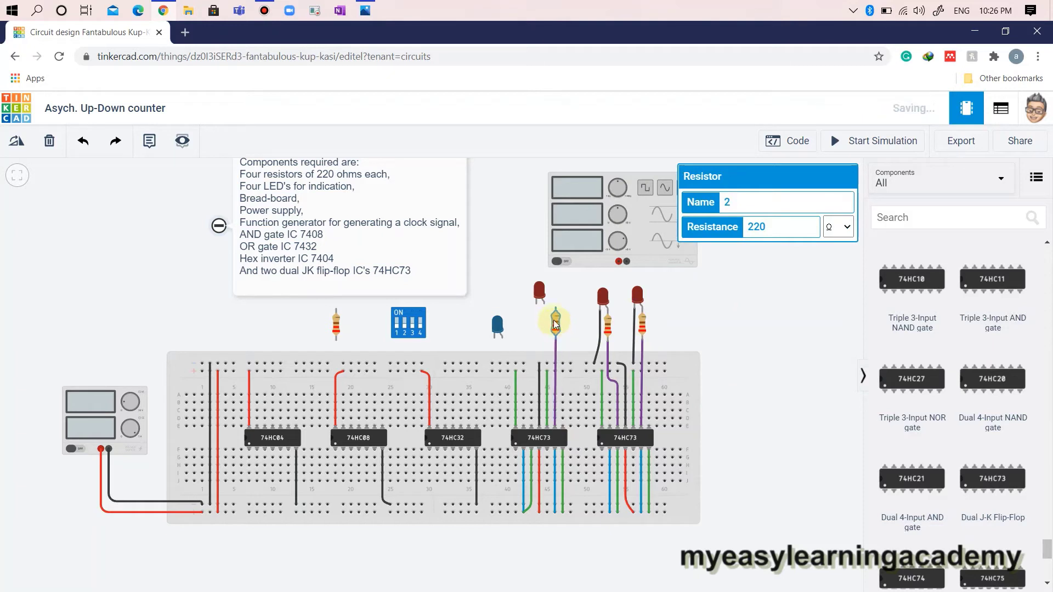
drag(537, 287, 548, 291)
click(548, 307)
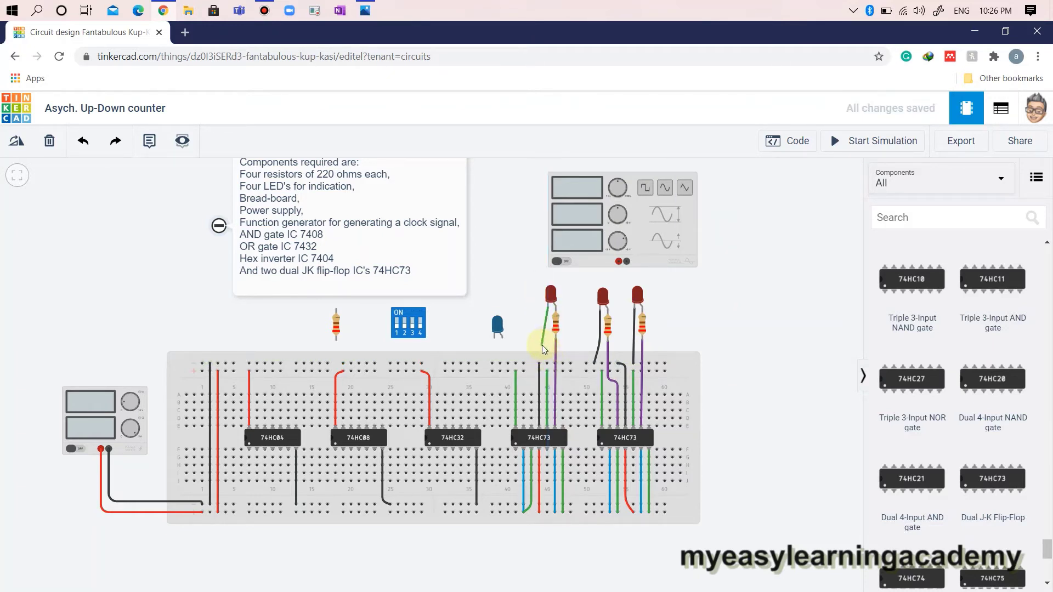
click(546, 363)
click(746, 203)
click(739, 219)
click(758, 373)
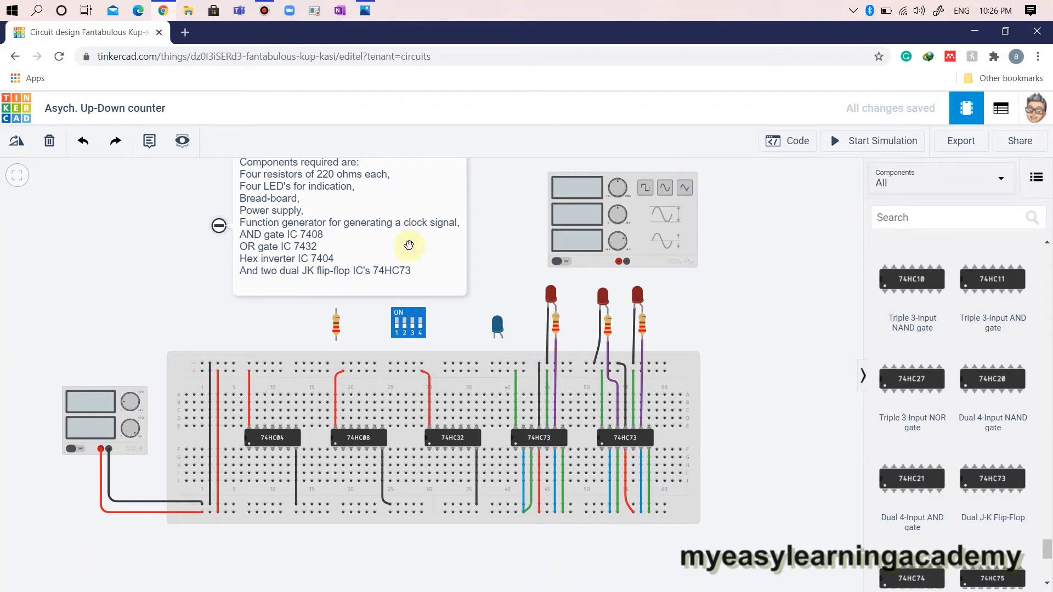
click(662, 301)
mouse_move(658, 313)
mouse_down()
mouse_move(644, 282)
mouse_move(653, 306)
mouse_up()
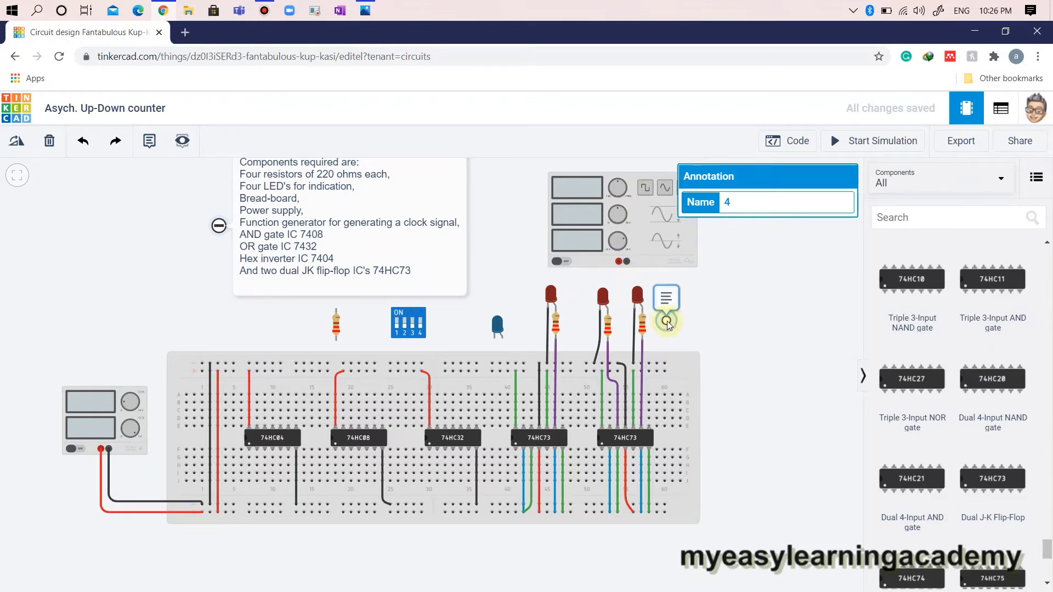
- Enter Q0 as the text of the right LED's note
click(665, 296)
text(Q0)
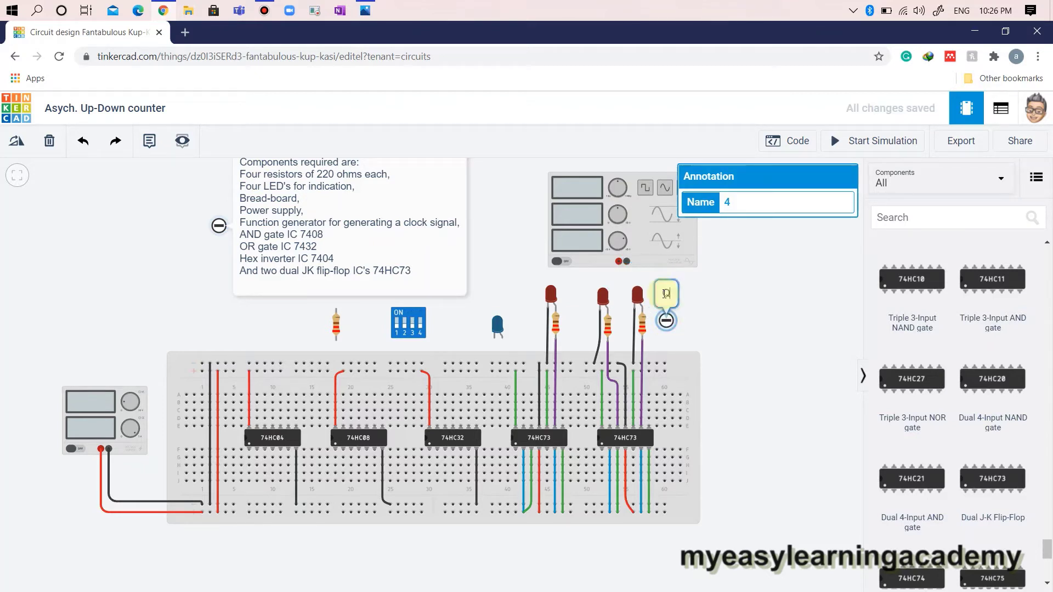
click(705, 307)
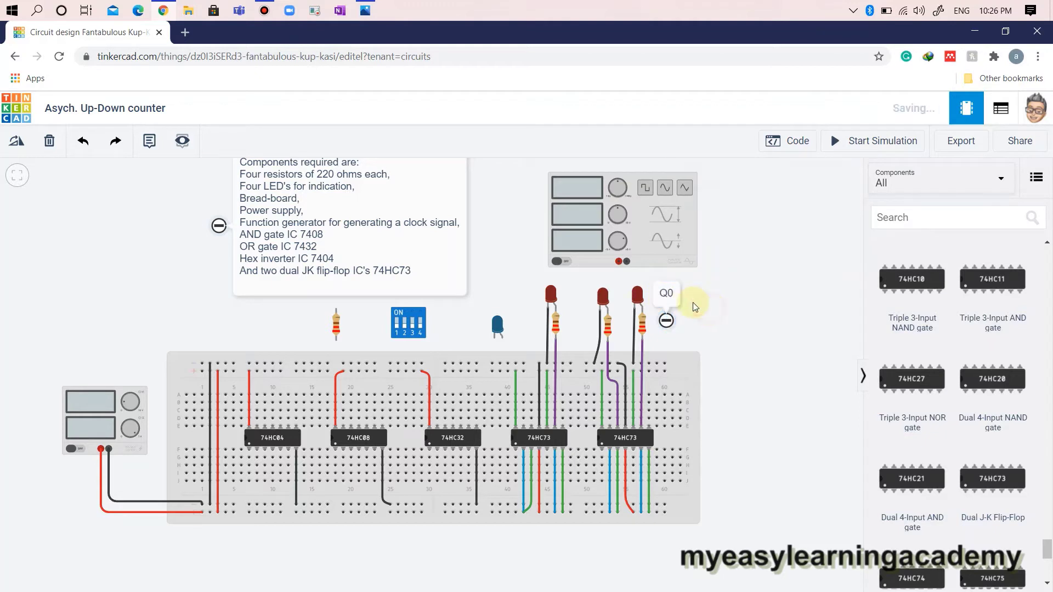
- Move the function generator beside the breadboard and the Q0 label up beside its LED
click(664, 228)
drag(643, 237, 797, 471)
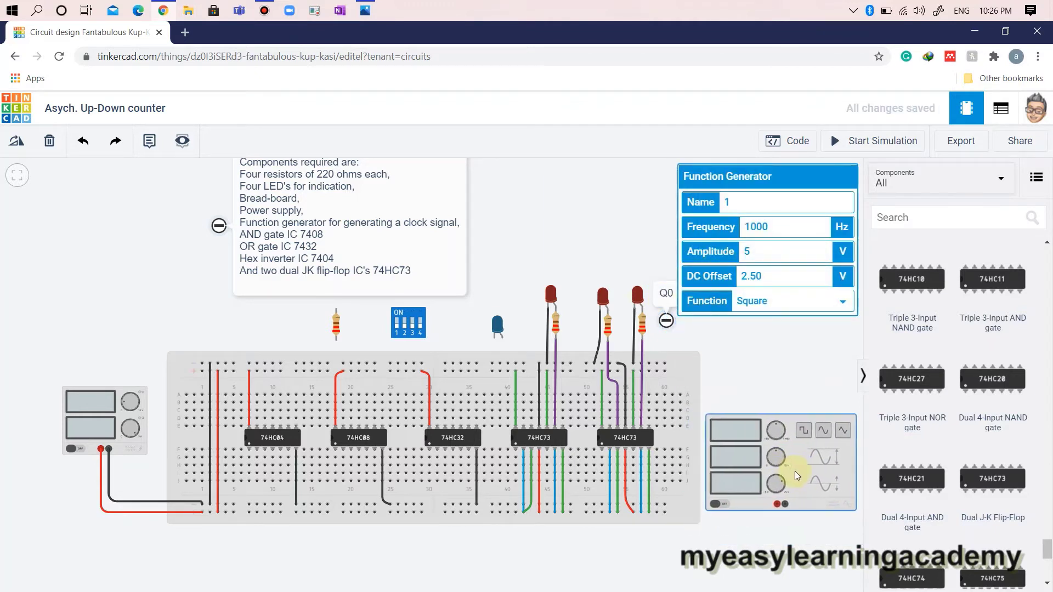
click(765, 364)
drag(666, 320, 638, 275)
click(673, 291)
- Add a Q1 note above the middle LED
click(150, 141)
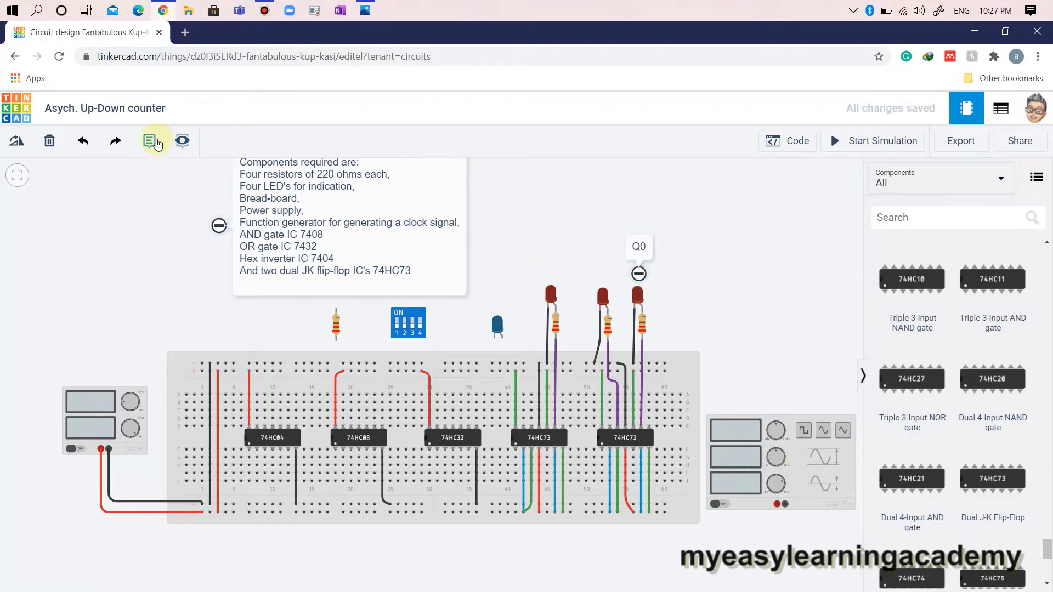
click(601, 277)
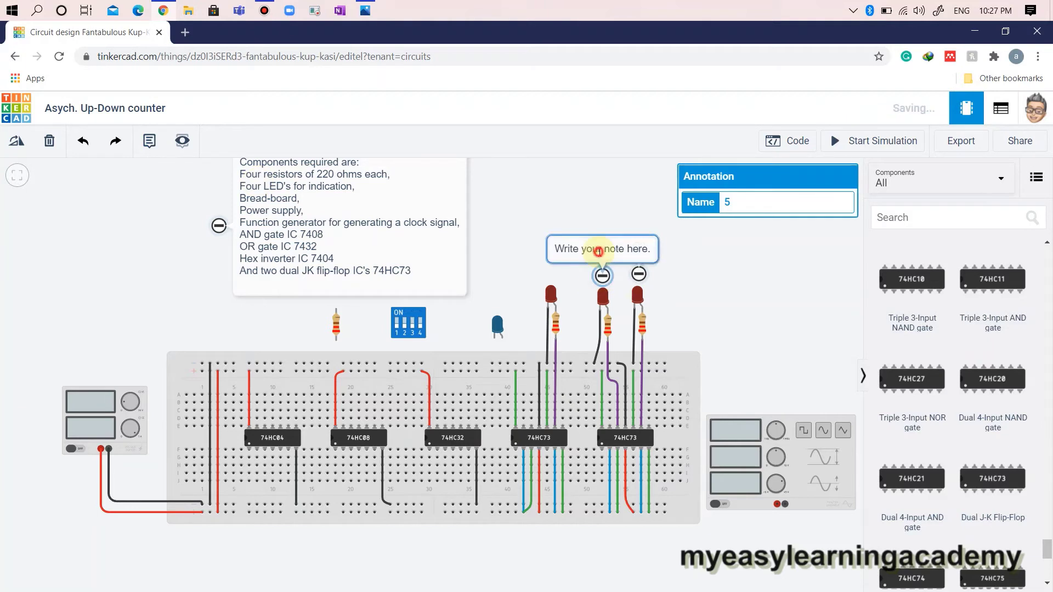
text(Q1)
click(560, 262)
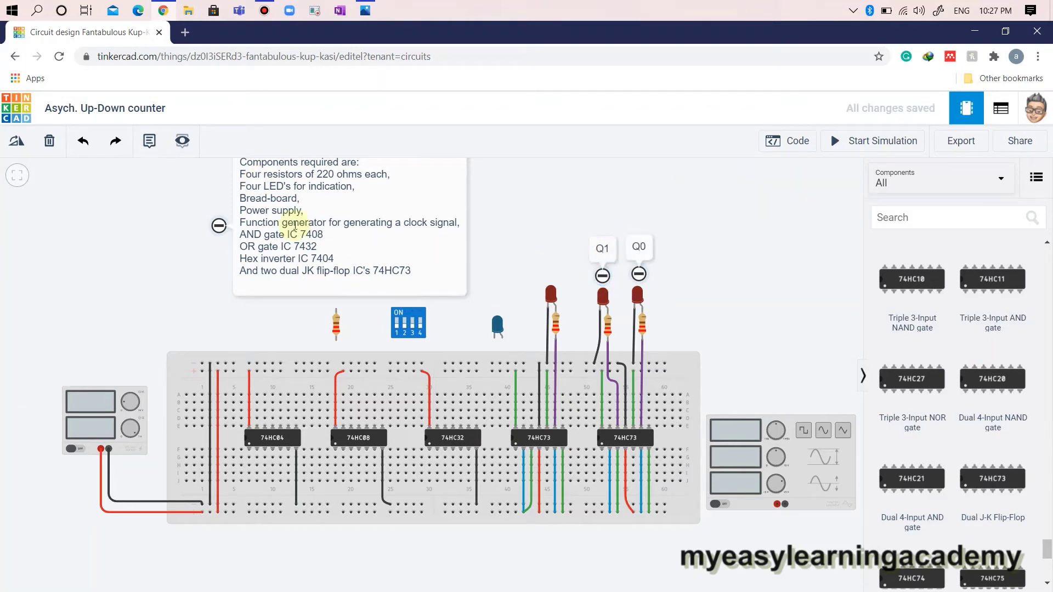
- Add a Q2 note above the left LED and move the DIP switch below the breadboard
click(149, 141)
click(554, 275)
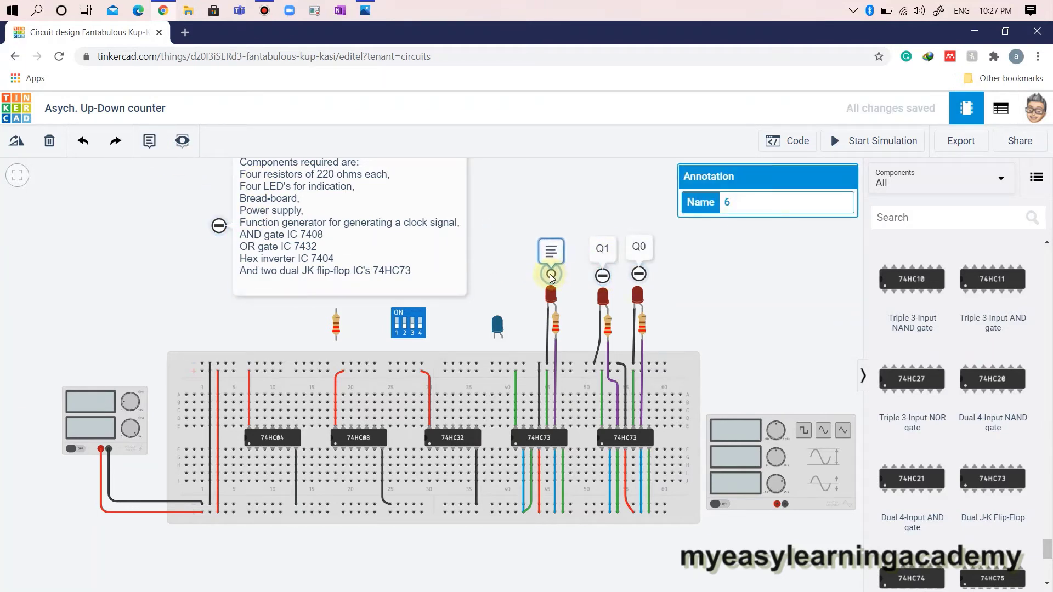
click(547, 251)
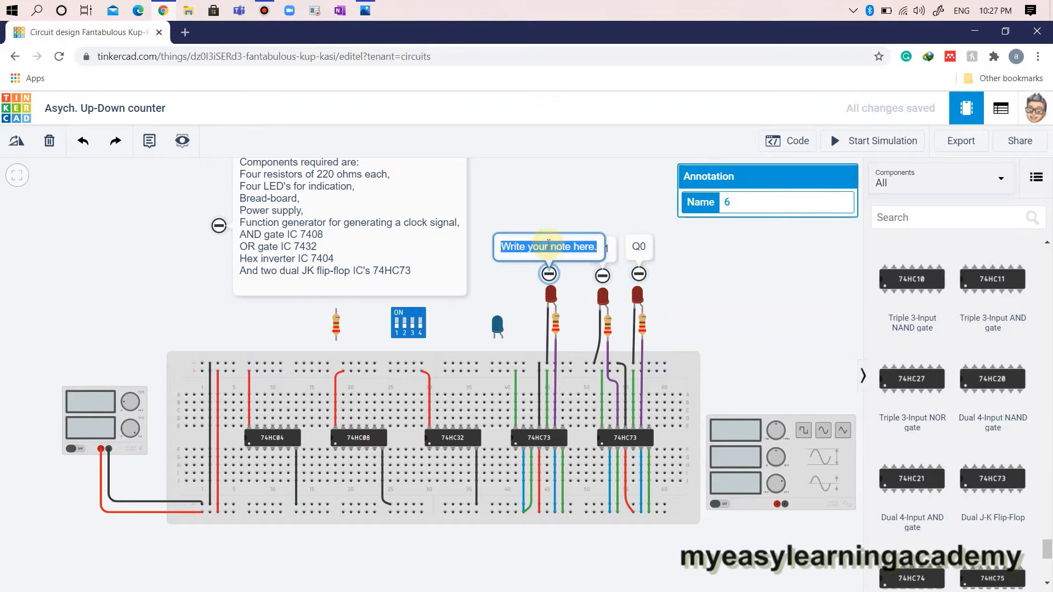
text(Q2)
click(742, 320)
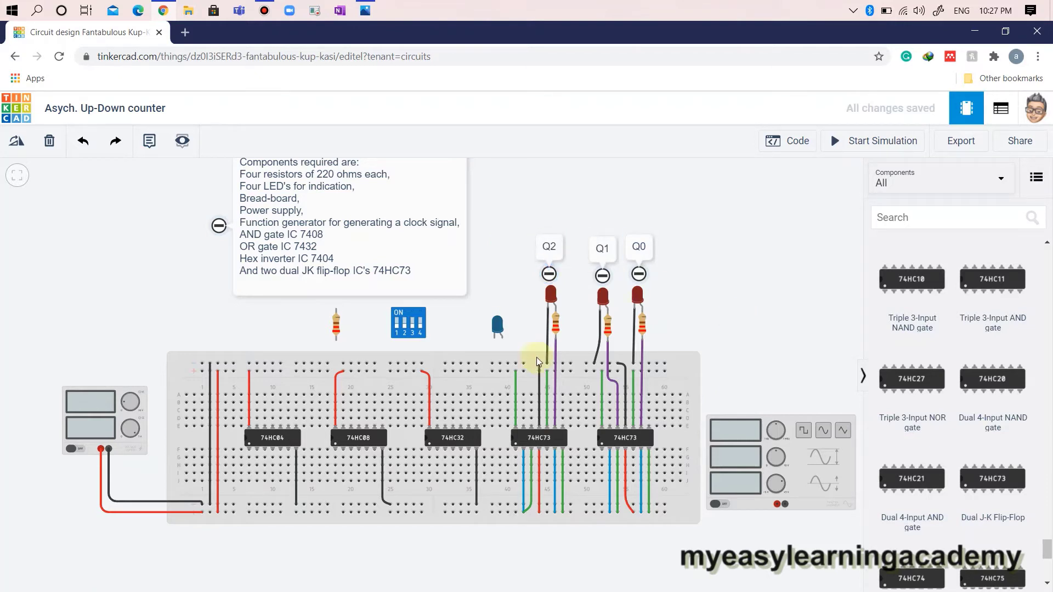
drag(408, 324, 265, 557)
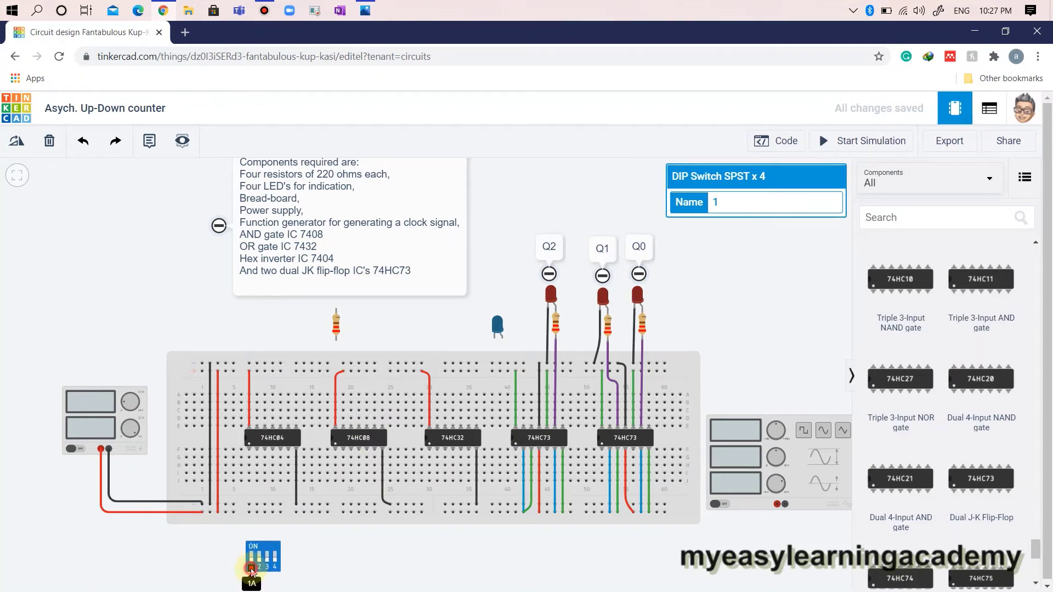
- Wire DIP switch pin 1 to the bottom supply rail with a red jumper
click(251, 573)
click(226, 513)
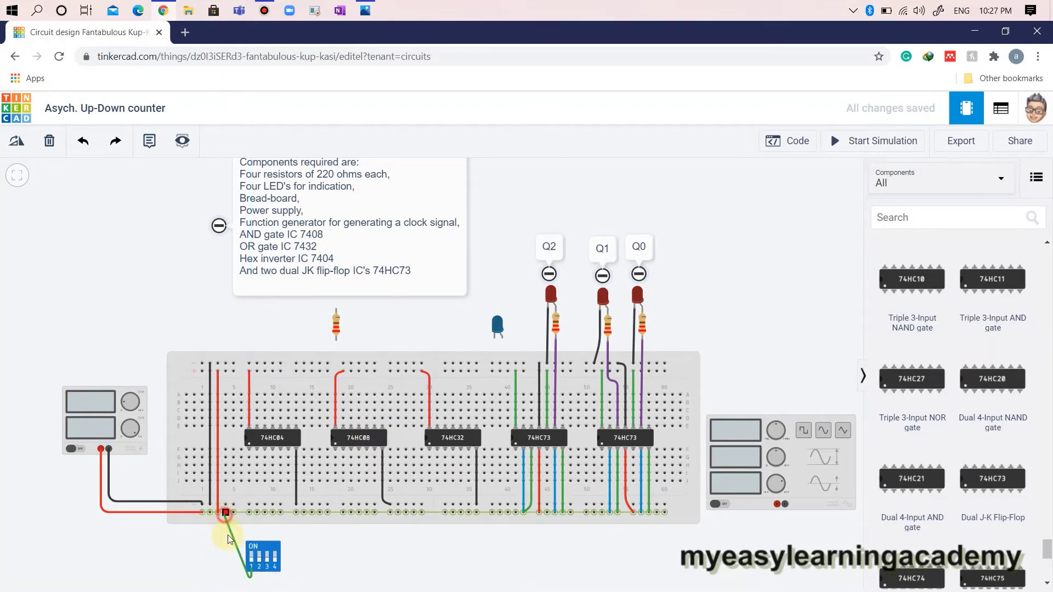
click(238, 548)
drag(238, 549, 226, 583)
click(757, 203)
click(751, 231)
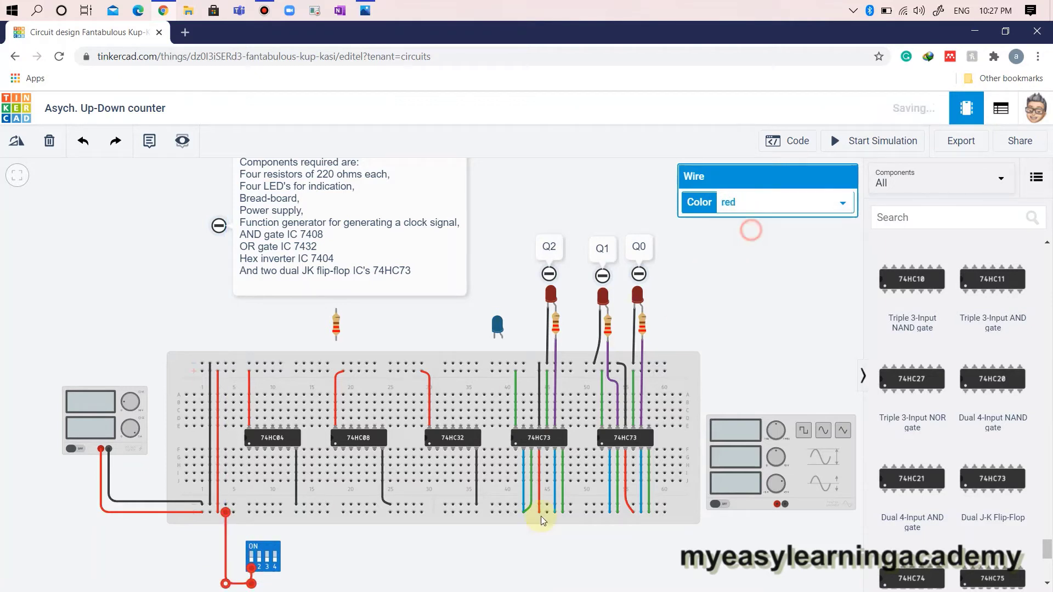
click(580, 481)
click(327, 429)
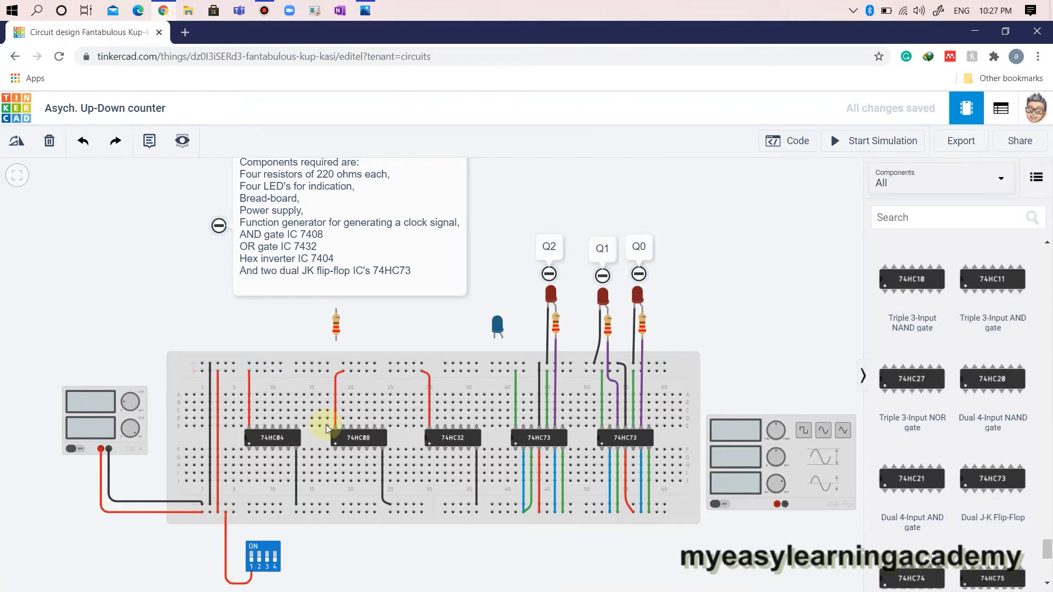
- Add a 'Mode selection switch' note beside the DIP switch
click(146, 153)
click(227, 569)
drag(228, 570, 226, 568)
text(Mode selection switch)
- Shift the Mode selection switch note left and wire DIP pin 1B to 74HC04 Input 1
drag(204, 551, 157, 565)
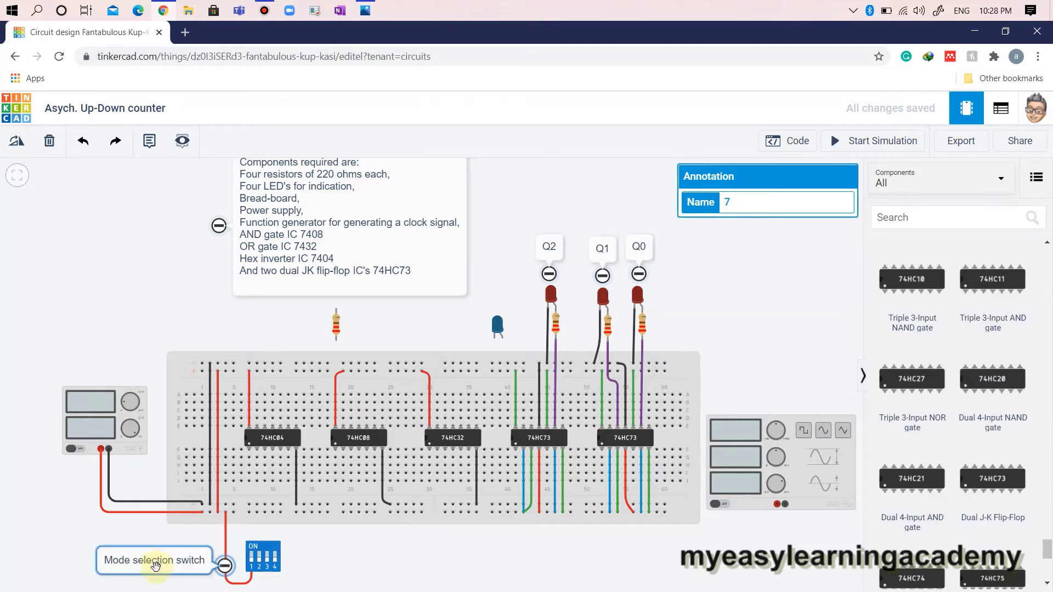
click(315, 557)
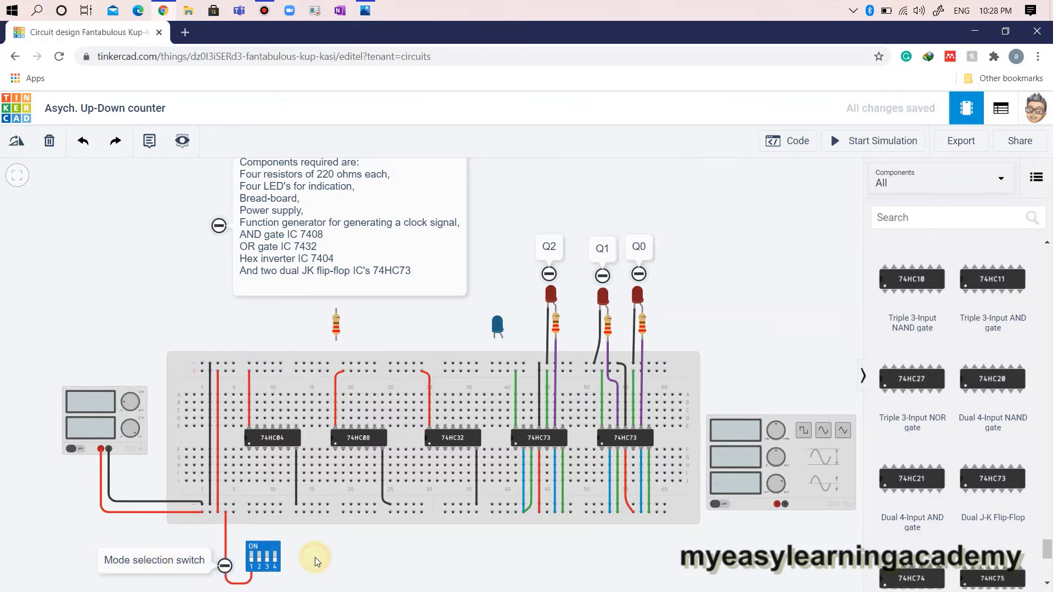
click(249, 546)
click(250, 452)
- Colour the switch-to-inverter wire brown
click(259, 547)
key(Escape)
click(263, 563)
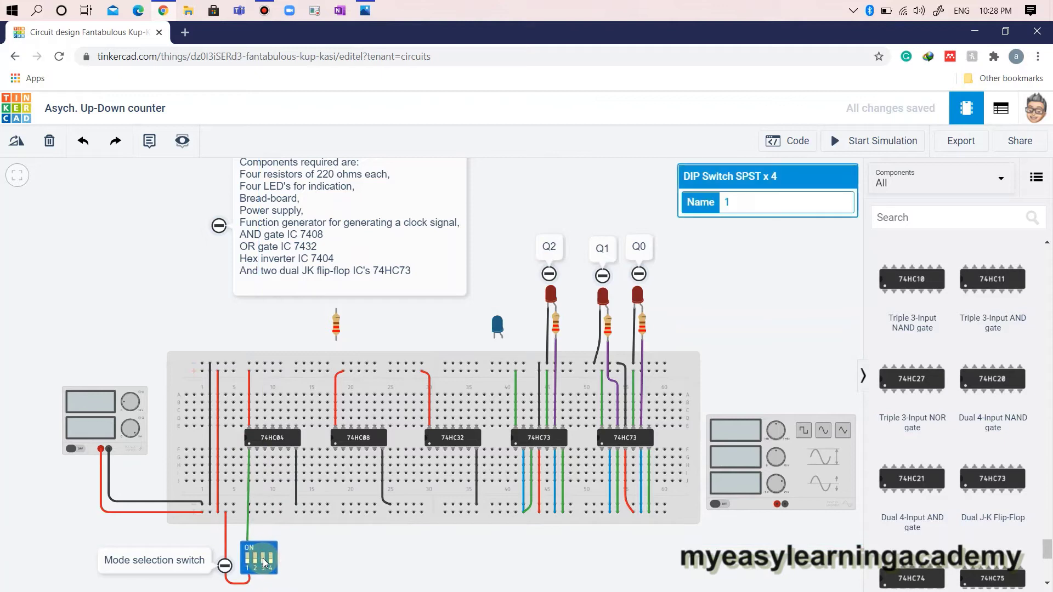
click(227, 549)
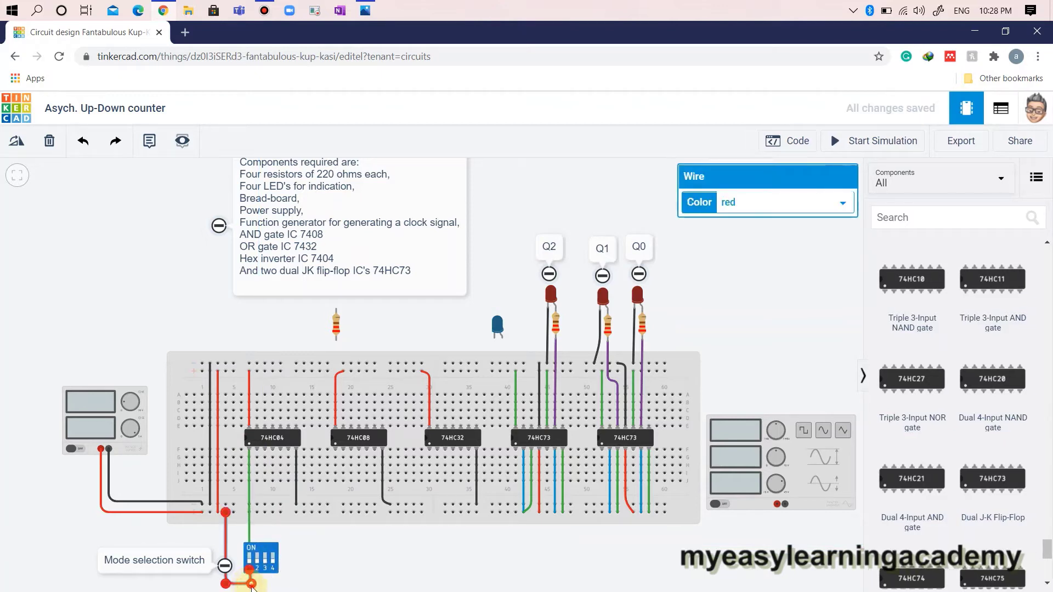
click(360, 542)
click(249, 515)
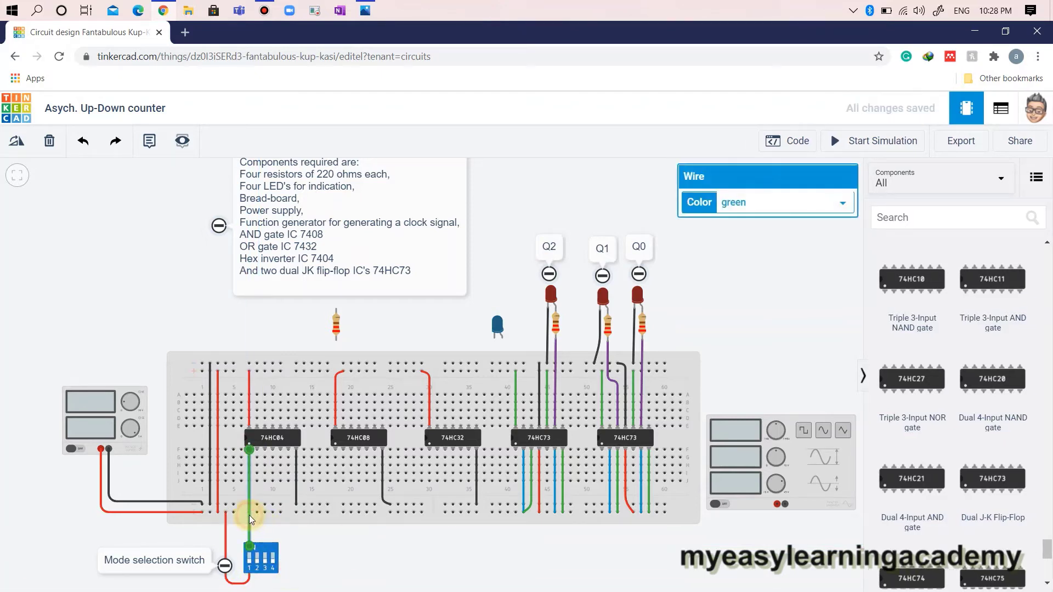
click(763, 203)
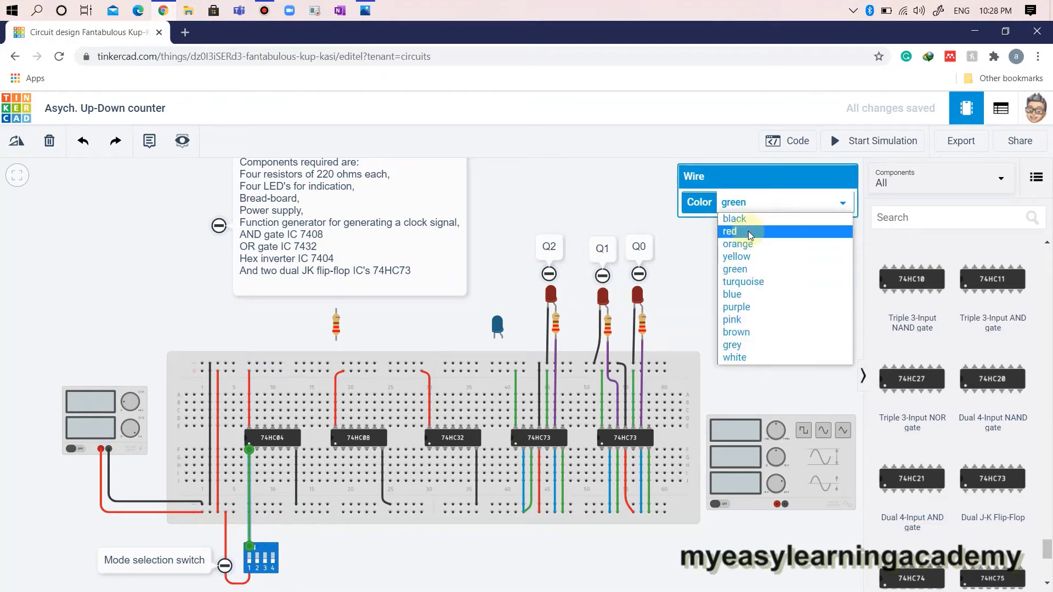
click(768, 329)
click(427, 546)
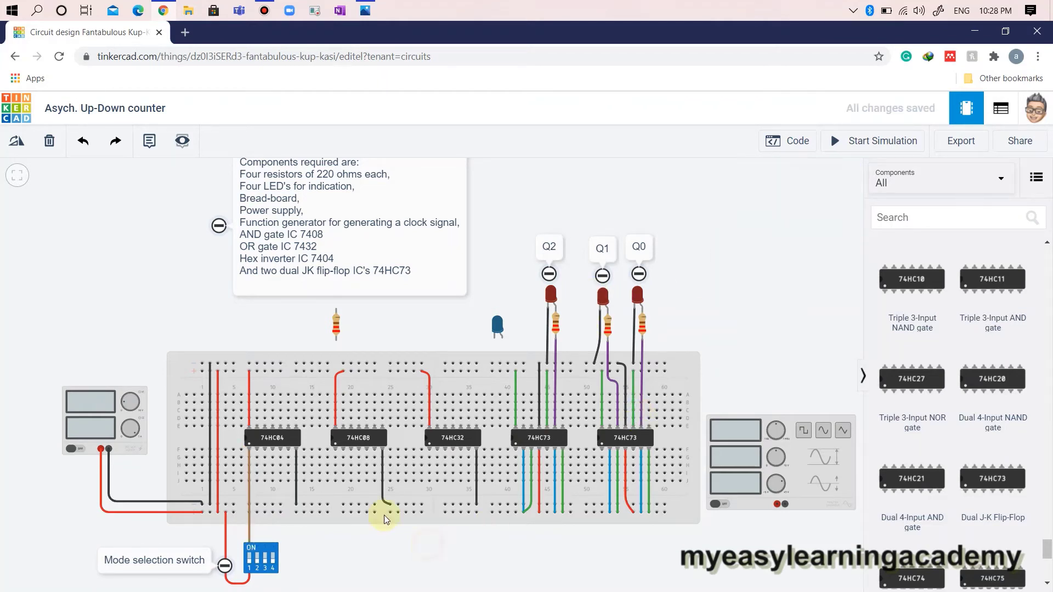
- Add a note reading 'Logic 1: Up-counting' above the DIP switch
click(150, 143)
click(250, 540)
click(248, 516)
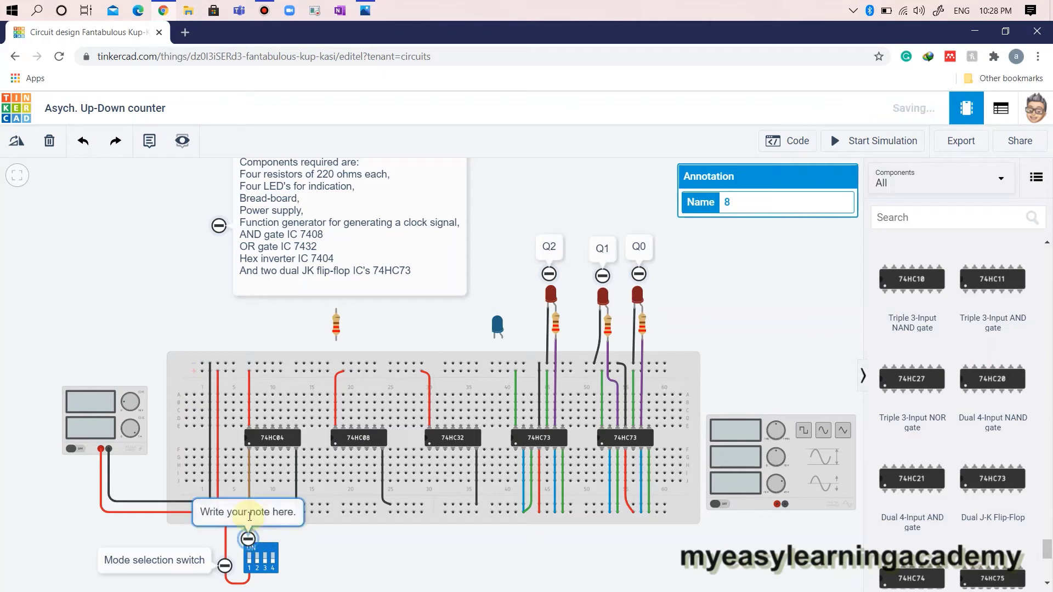
text(Logic 1 - up)
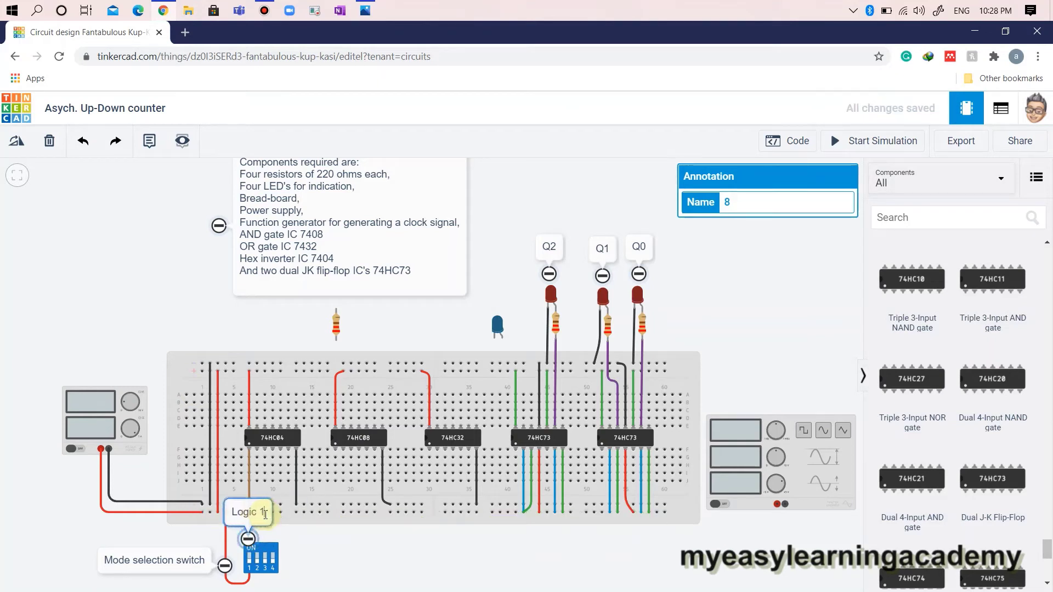
key(BackSpace)
key(BackSpace)
key(BackSpace)
key(BackSpace)
key(BackSpace)
text(: Up-cou)
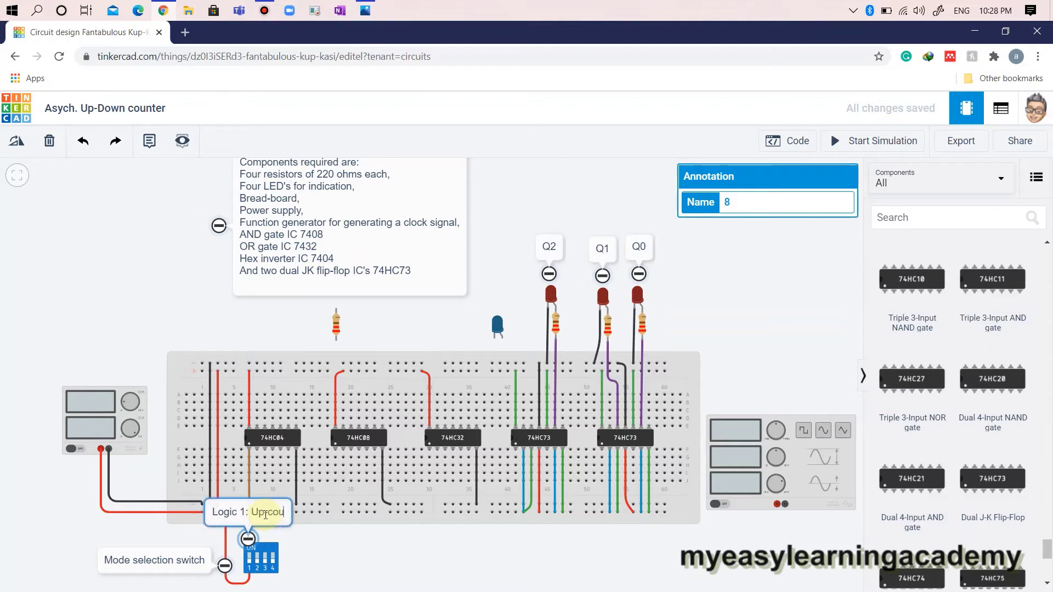
text(nting)
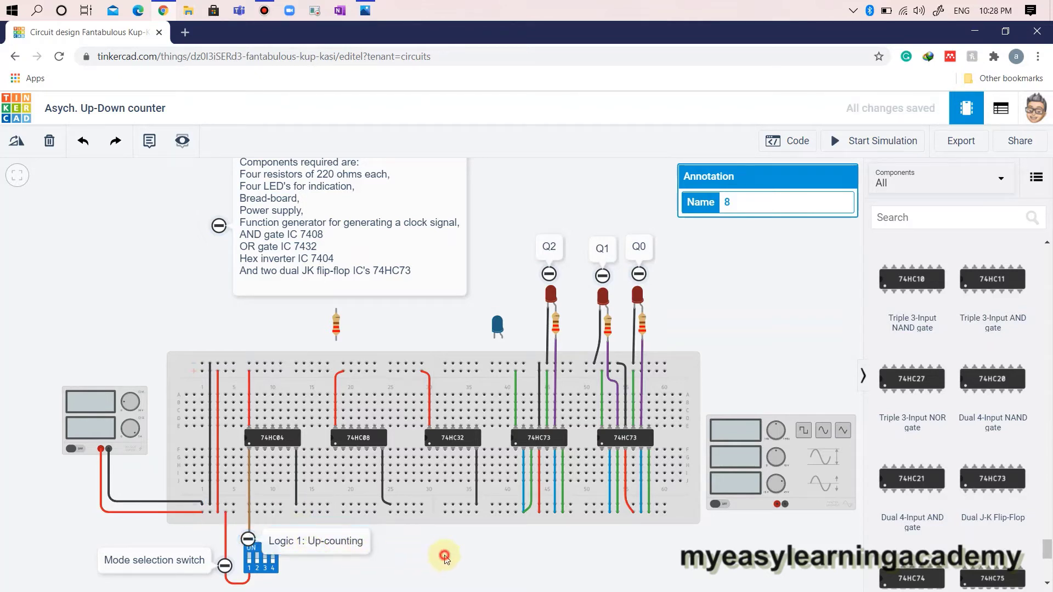
click(440, 557)
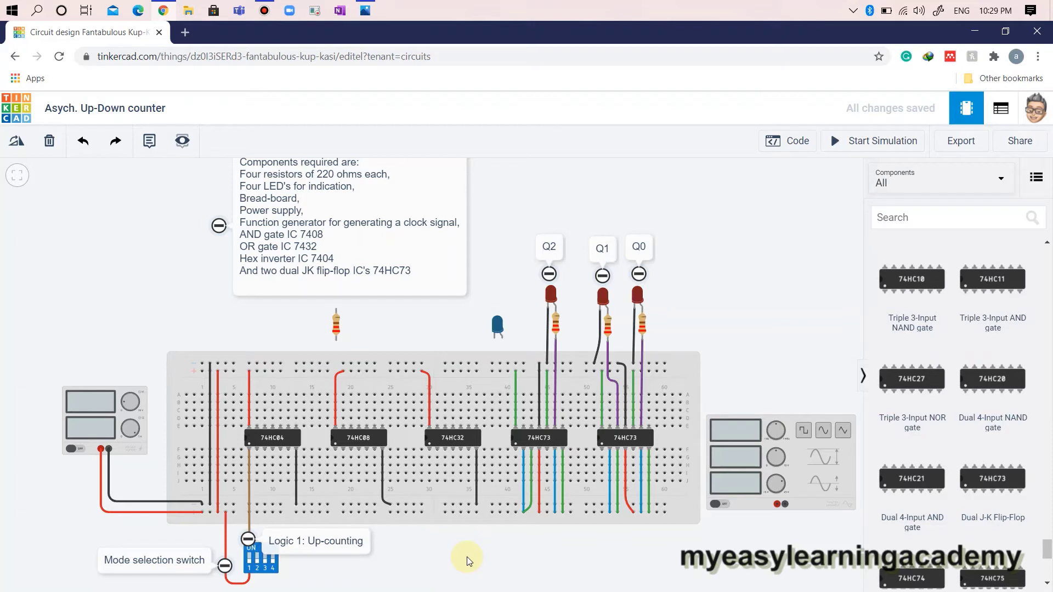
- Wire the right 74HC73's Clock 2 pin to the function generator's positive terminal in orange
drag(466, 558, 469, 542)
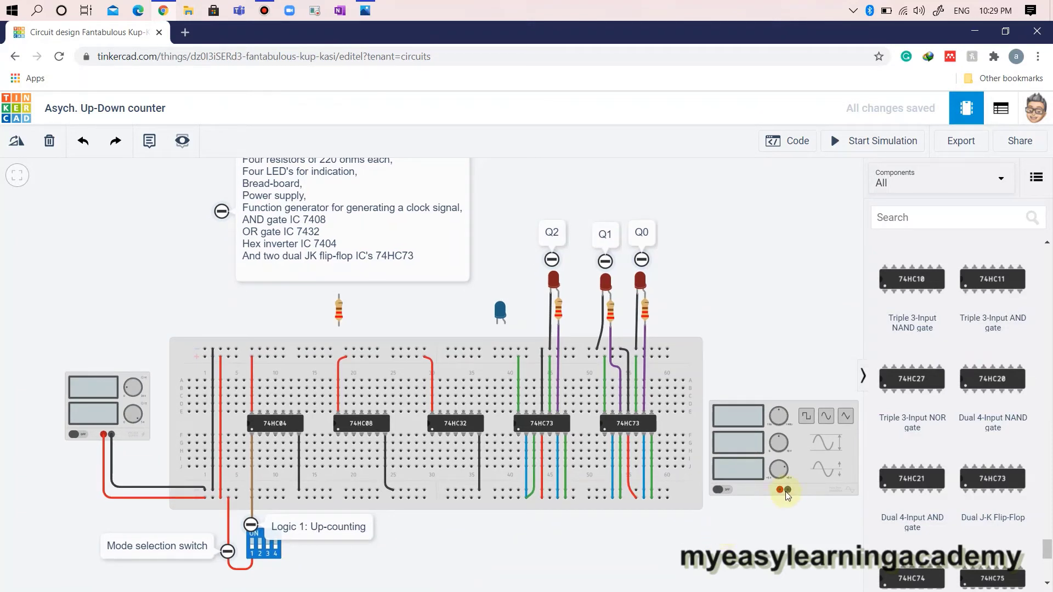
click(638, 436)
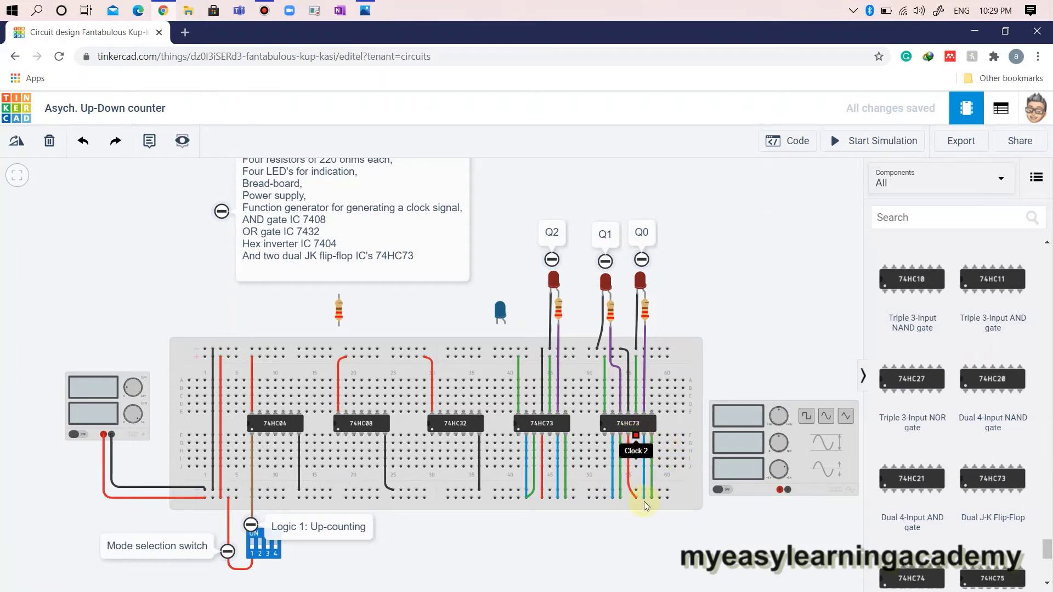
click(637, 531)
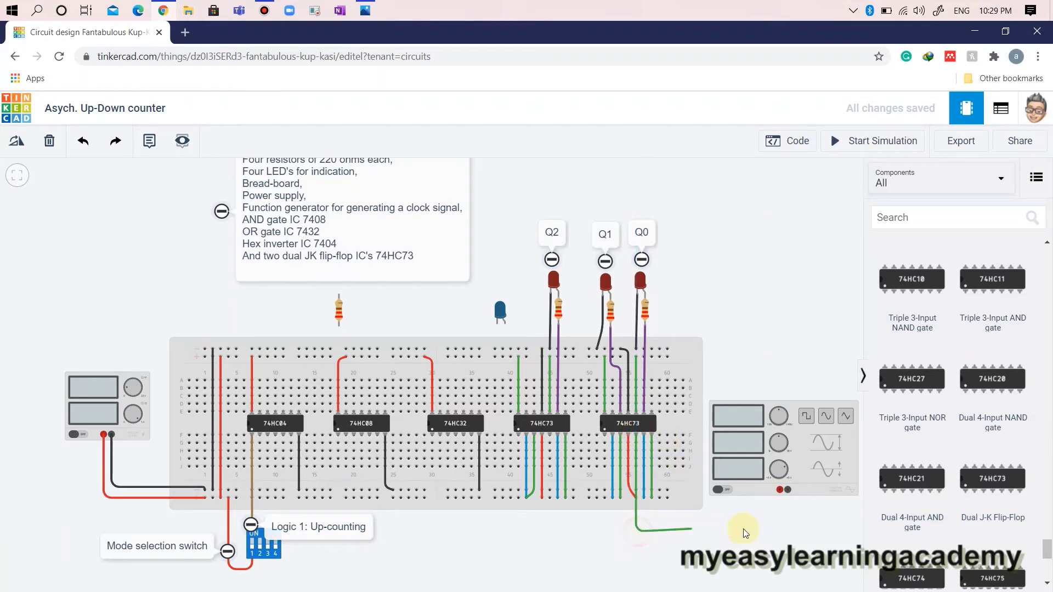
click(782, 531)
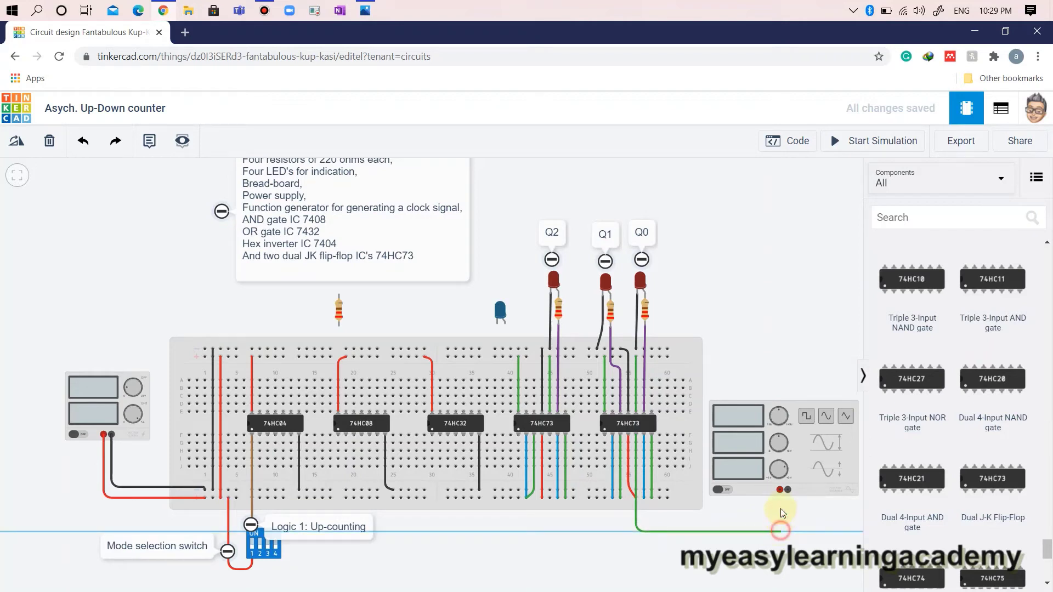
click(780, 491)
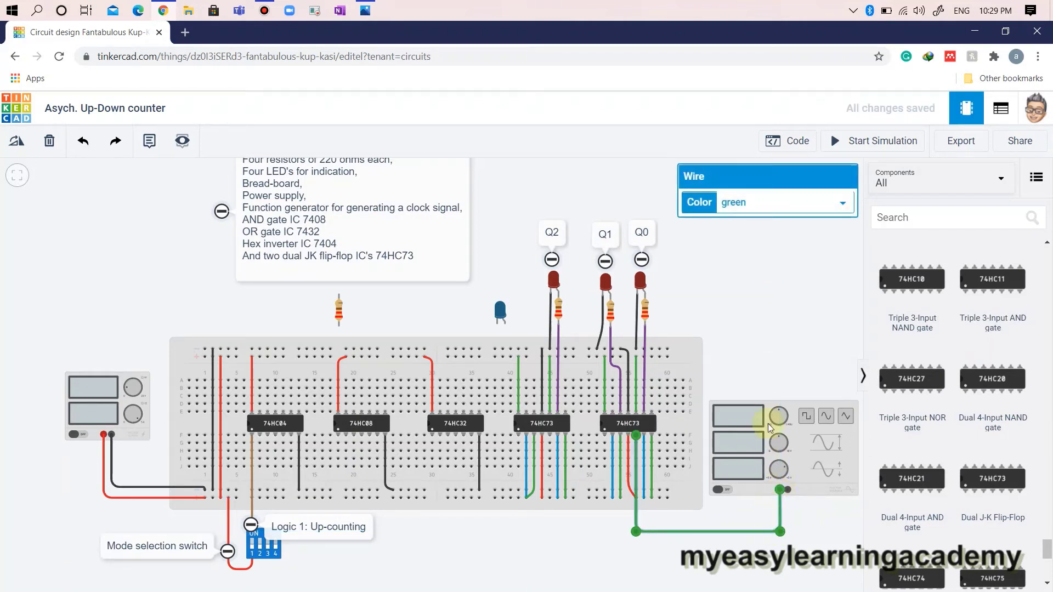
click(755, 202)
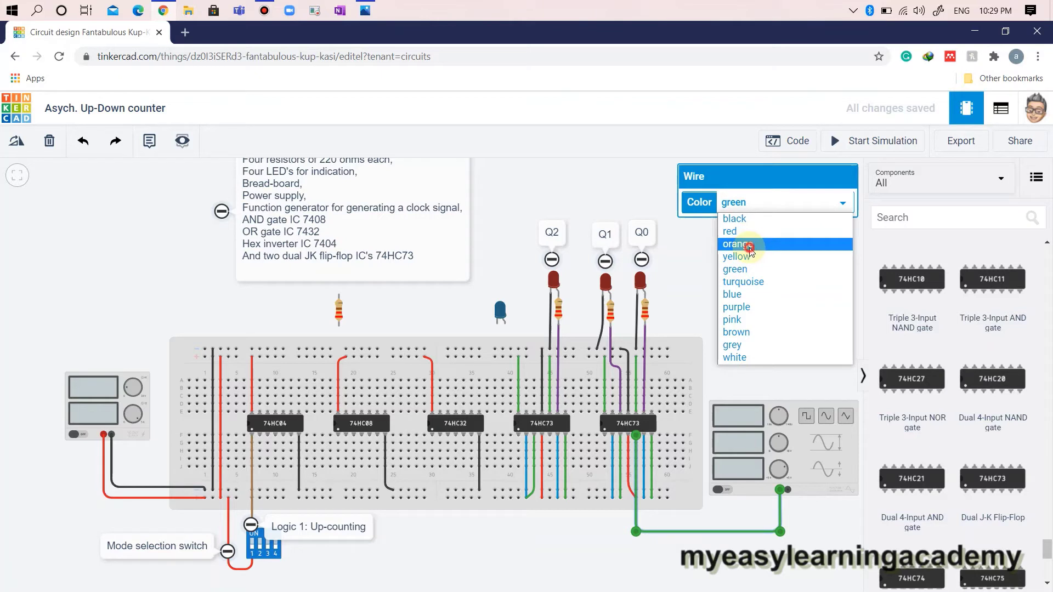
click(750, 244)
click(814, 573)
- Run a black lead from the generator's negative terminal to the breadboard, then link Q0 LED to 74HC73
click(789, 492)
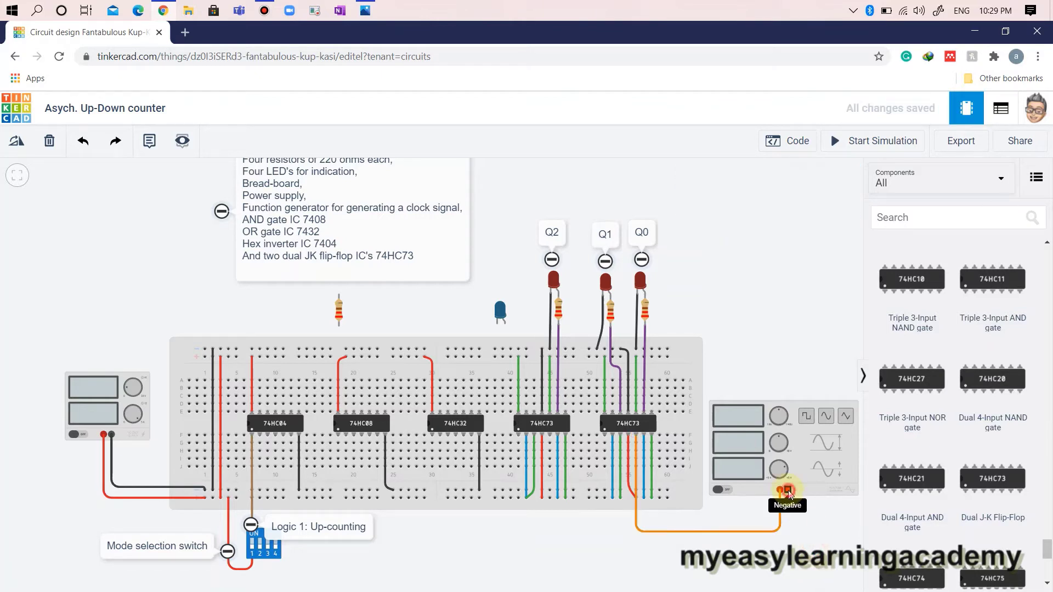
click(792, 520)
click(668, 519)
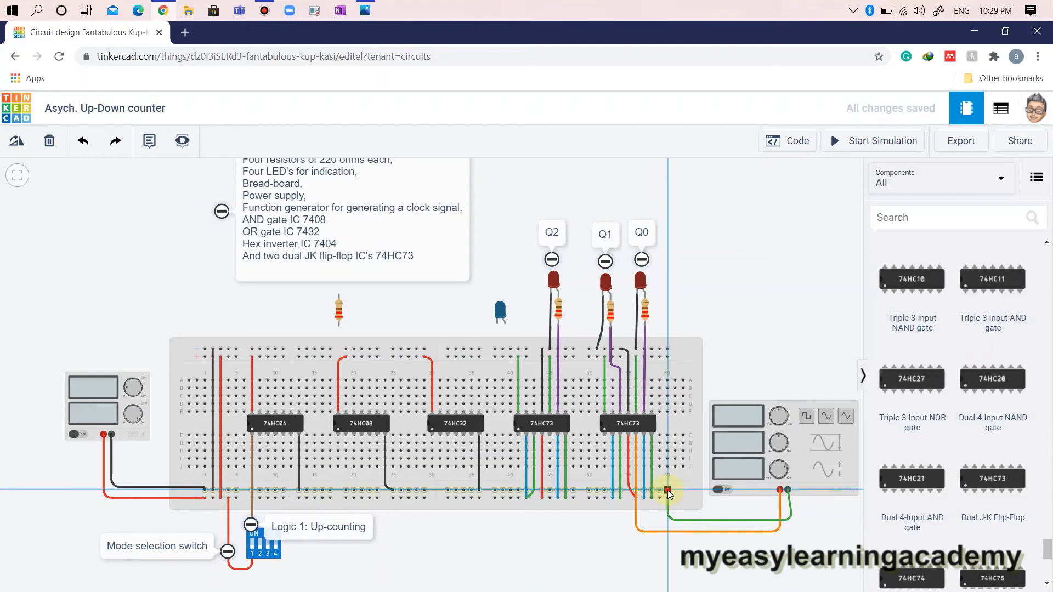
click(667, 490)
drag(792, 521, 789, 521)
click(749, 204)
click(749, 220)
click(806, 341)
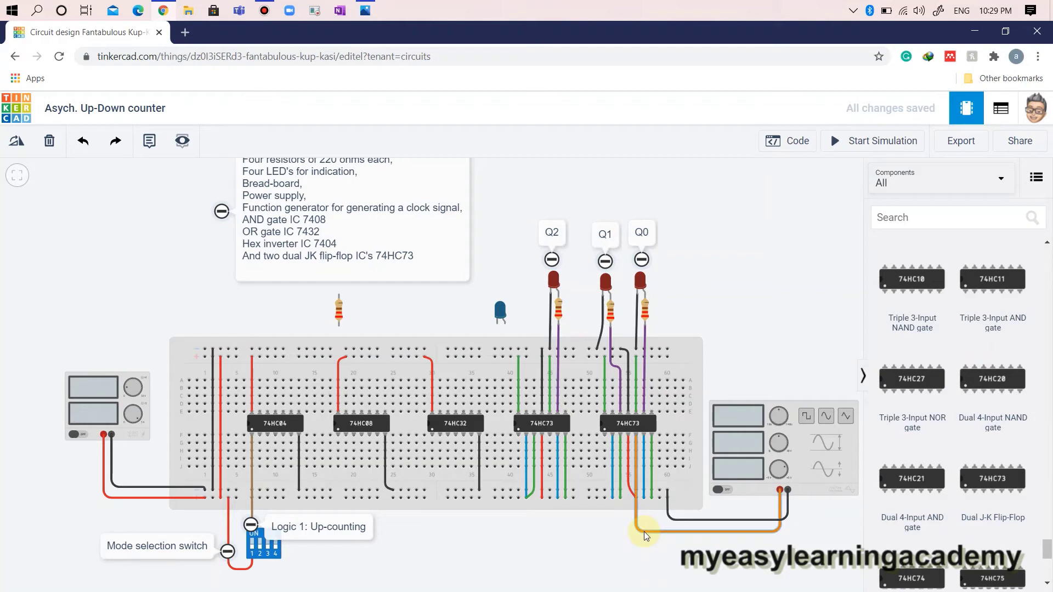
click(603, 536)
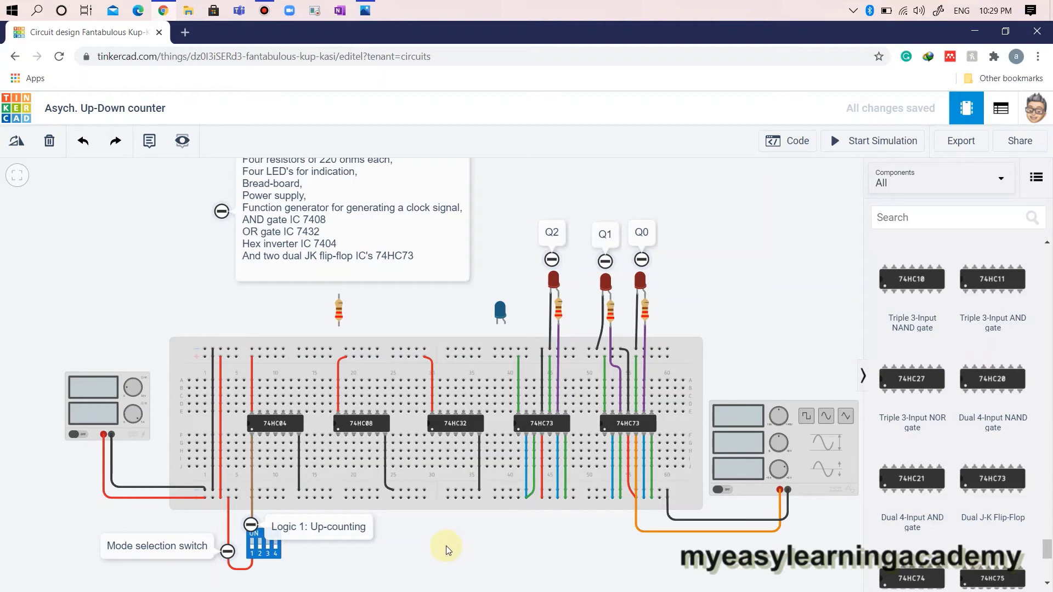
click(643, 413)
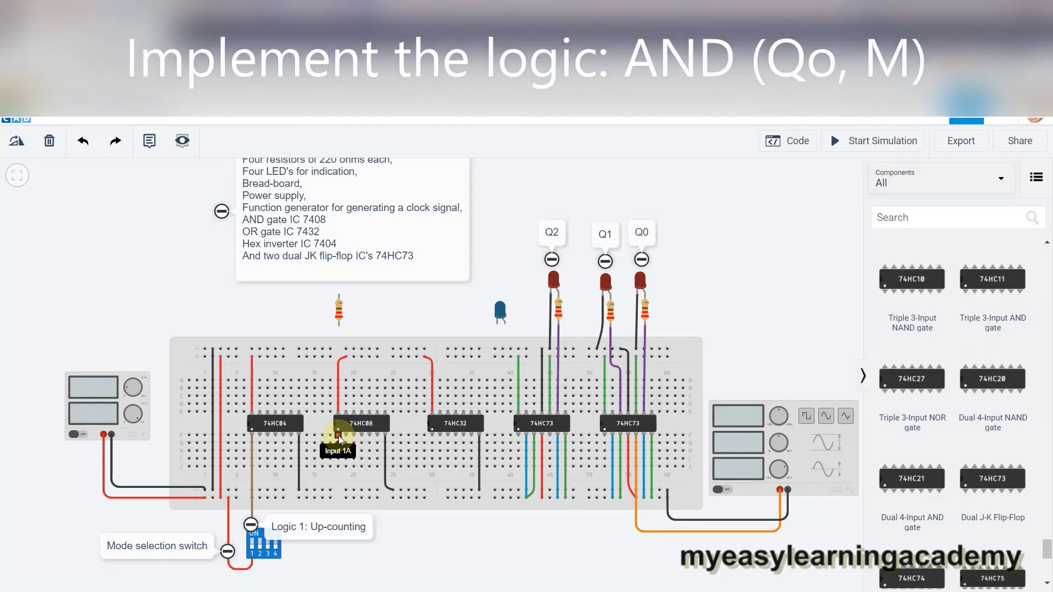
- Route a wire from 74HC08 Input 1A to the right 74HC73's Q0 output along the top row
click(339, 437)
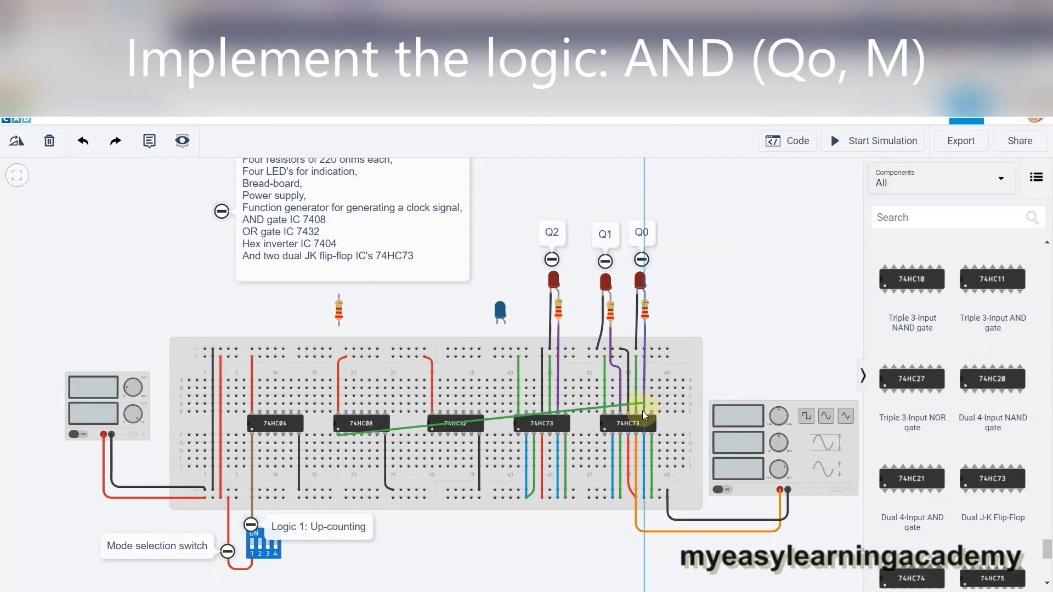
key(Escape)
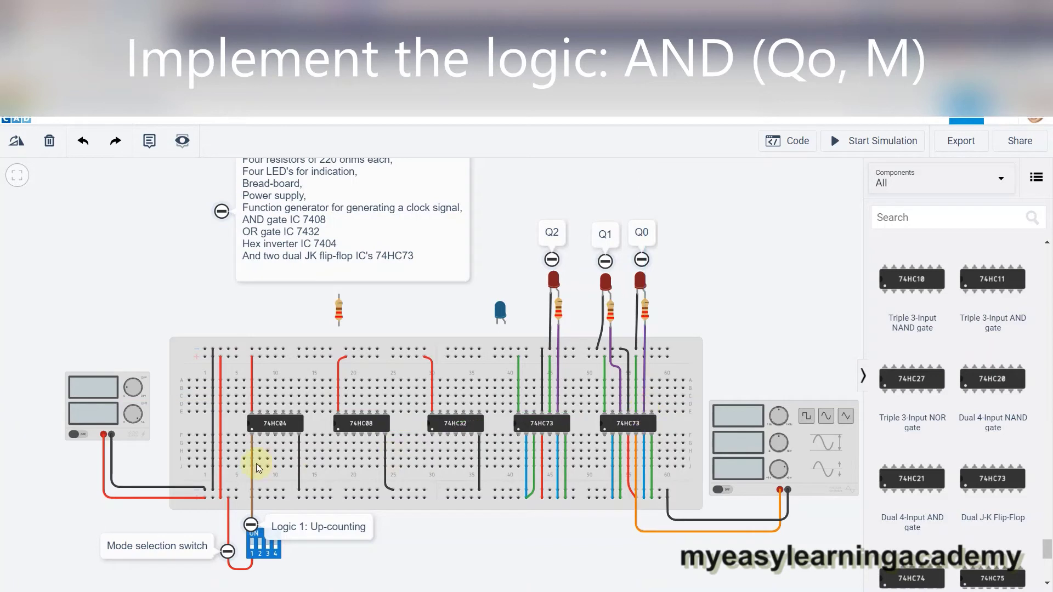
click(338, 436)
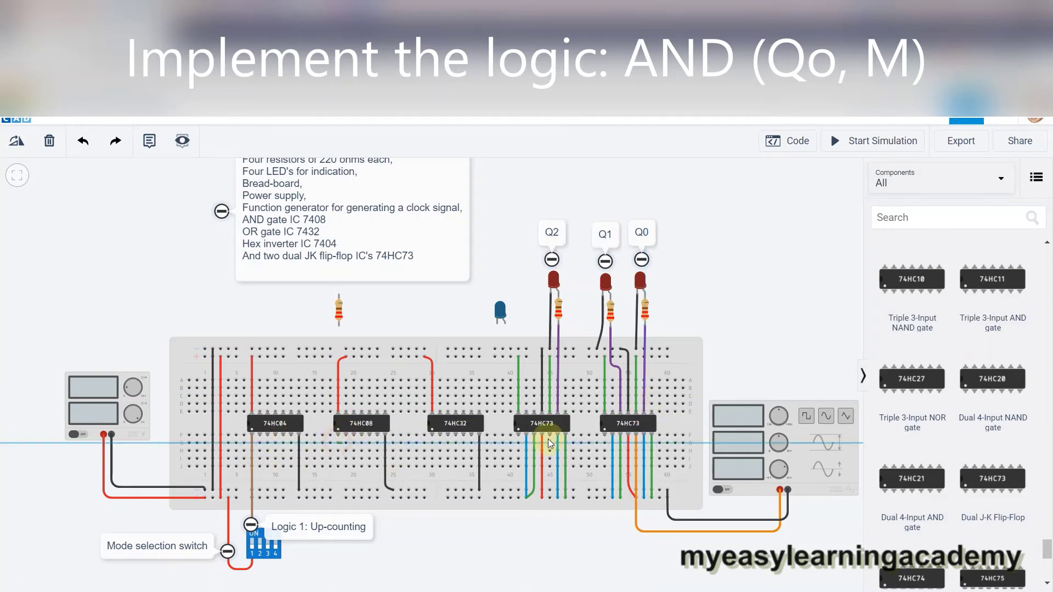
click(644, 380)
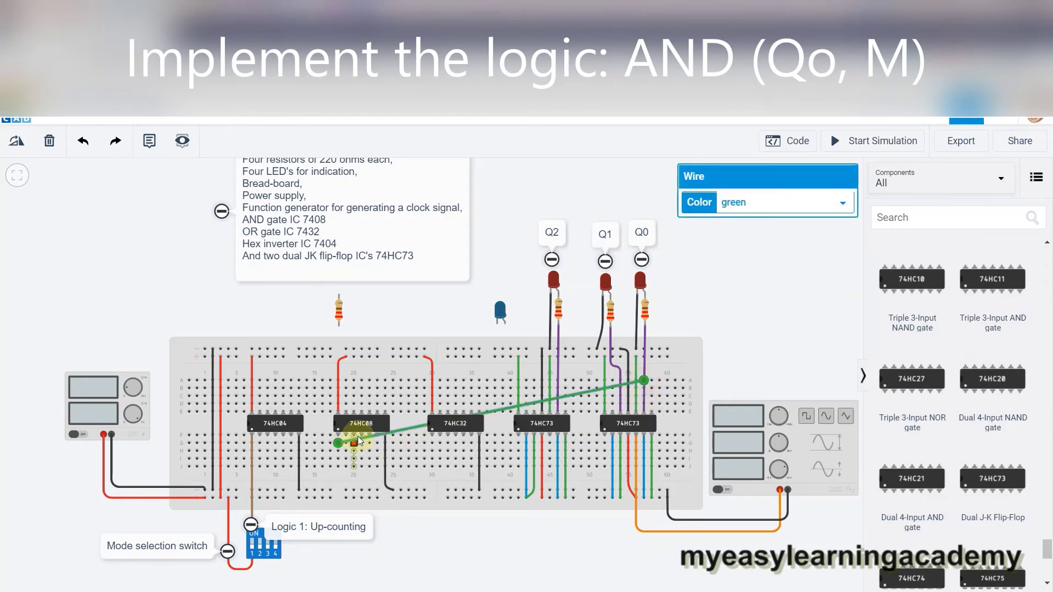
drag(358, 439, 321, 367)
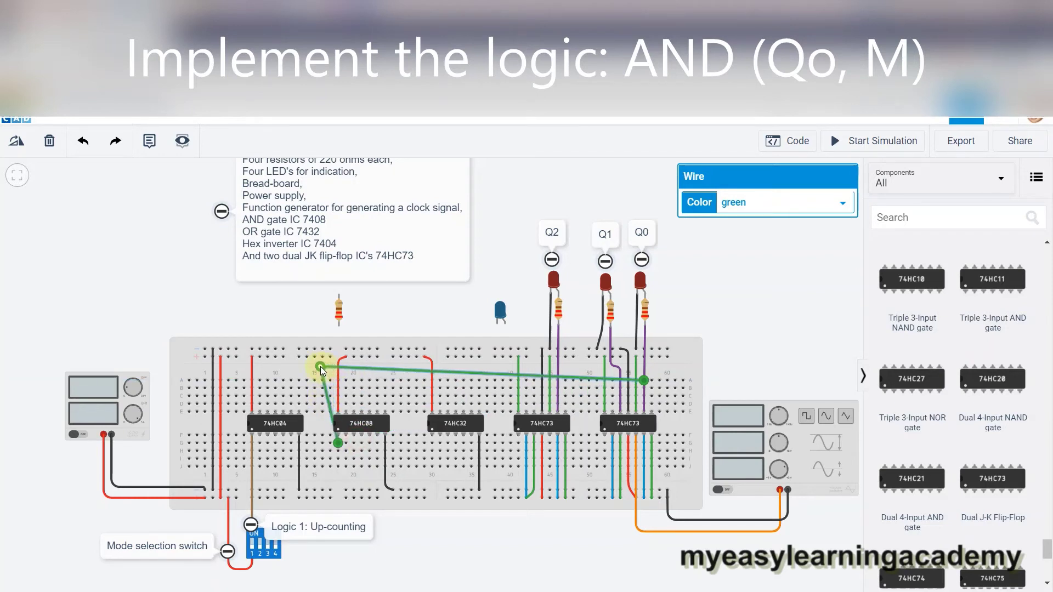
click(590, 377)
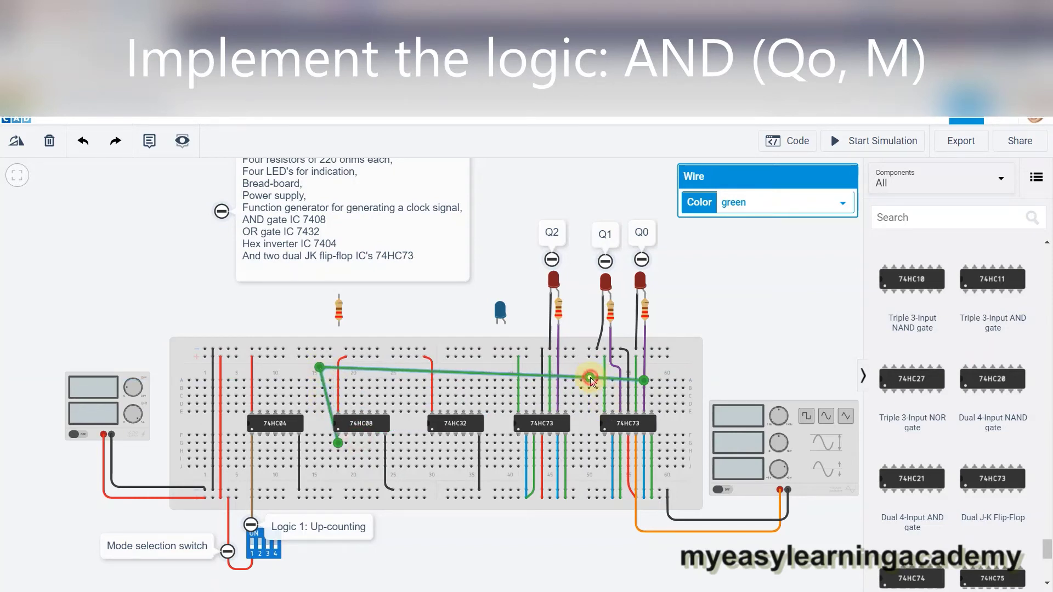
drag(589, 377, 647, 371)
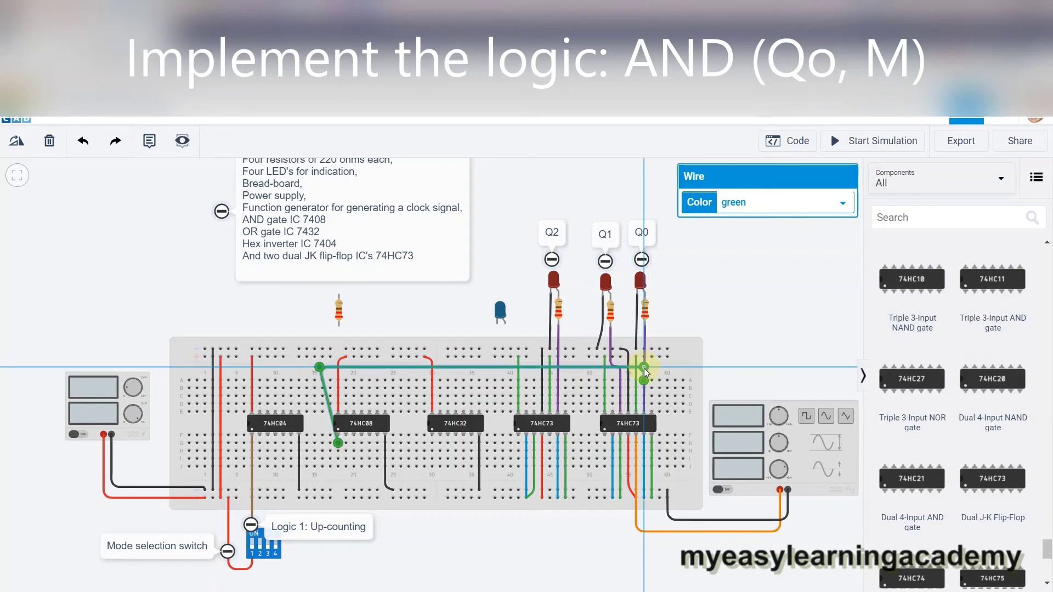
- Square off the wire's corner beside the 74HC08 and make the Q0 wire purple
click(328, 409)
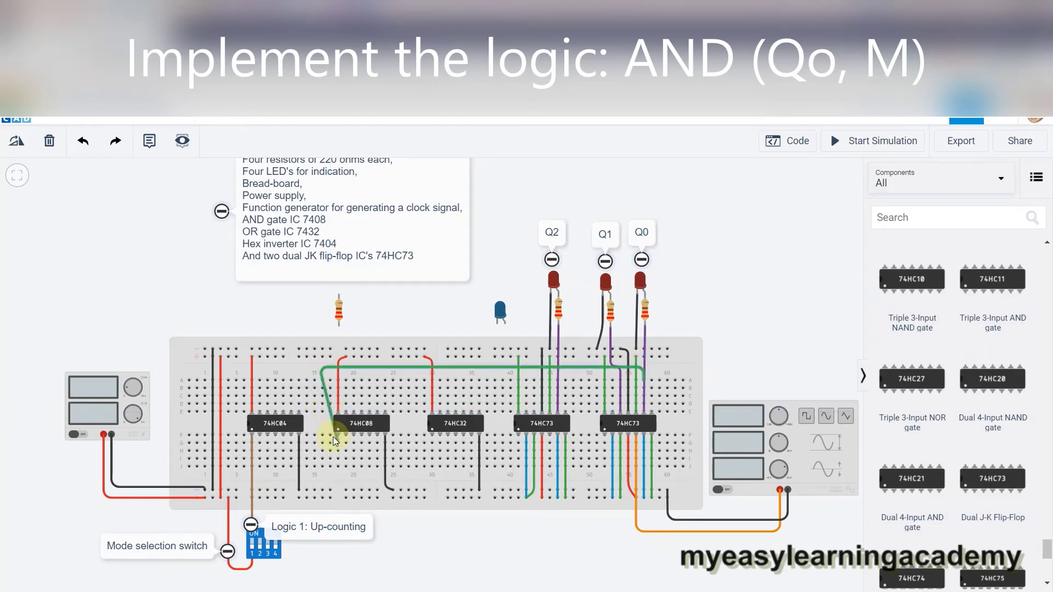
click(333, 420)
drag(333, 420, 322, 446)
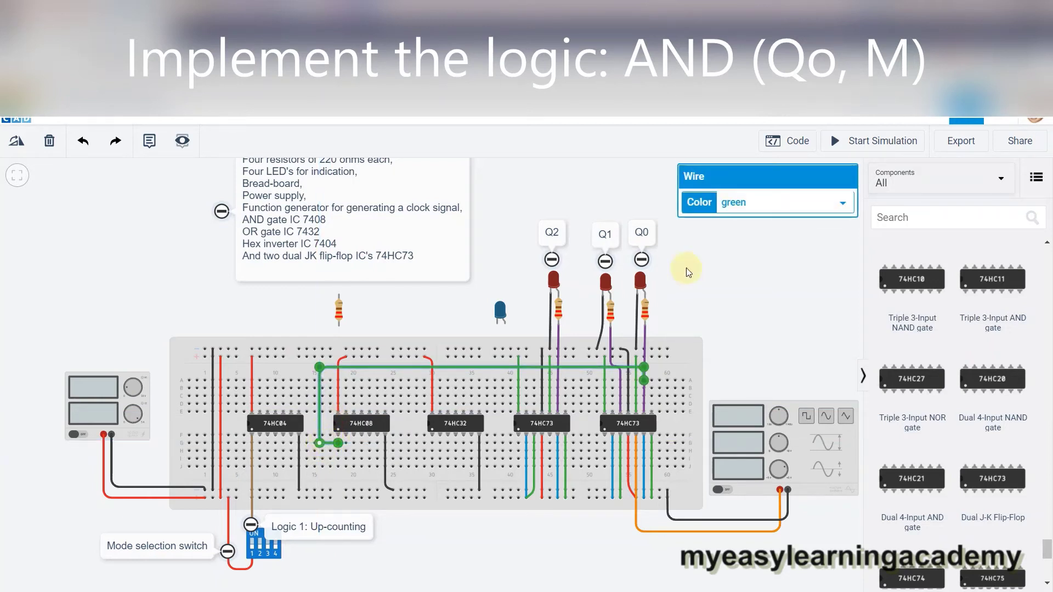
click(791, 204)
click(757, 303)
click(770, 361)
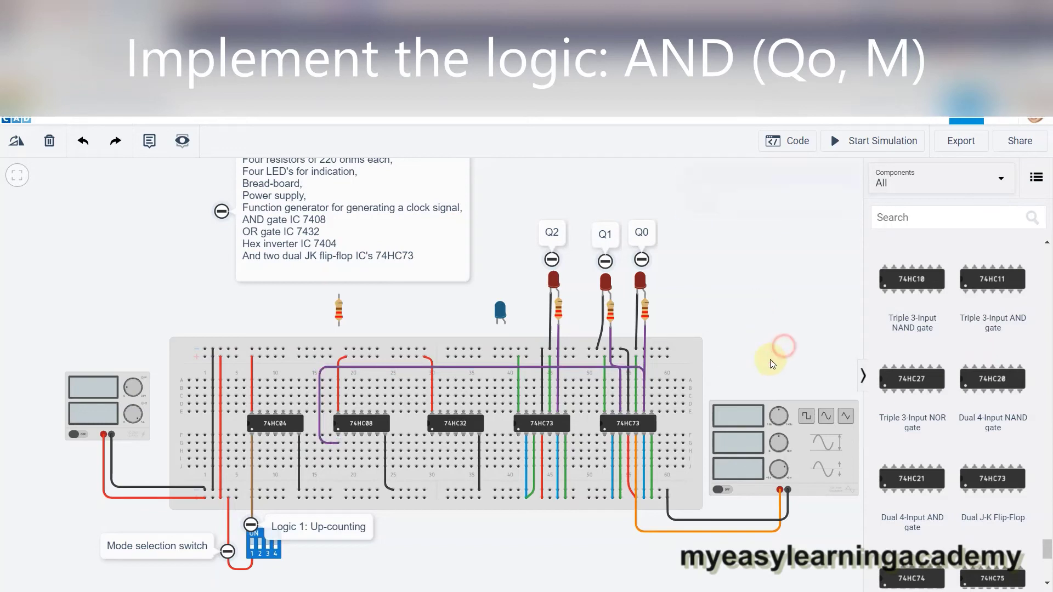
click(347, 437)
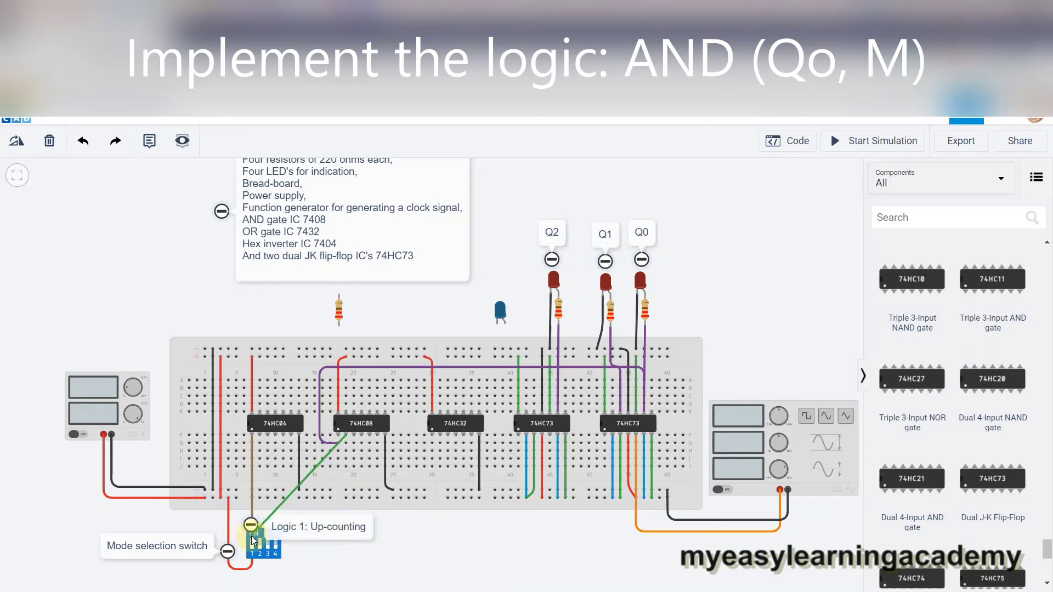
- Move the Logic 1 Up-counting annotation higher, beside the 74HC04 column
key(Escape)
drag(250, 527, 252, 512)
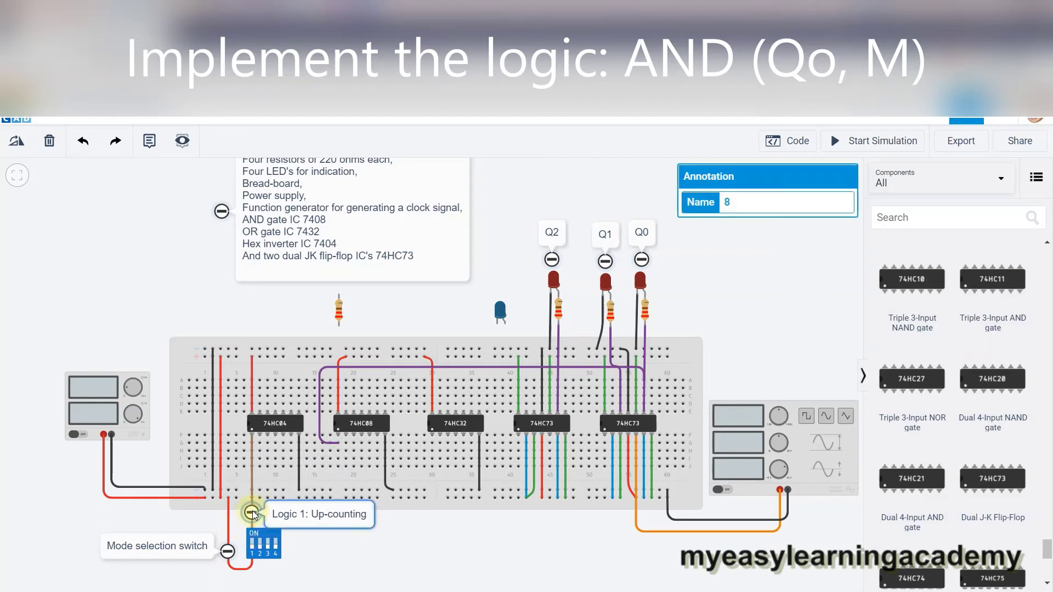
drag(325, 502, 188, 503)
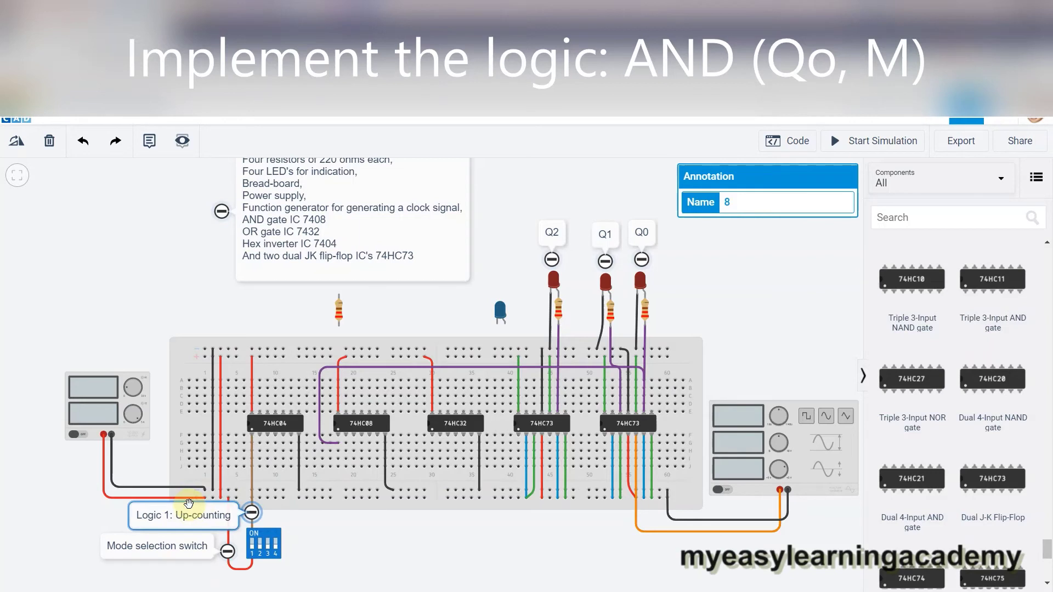
drag(251, 513, 249, 469)
click(315, 524)
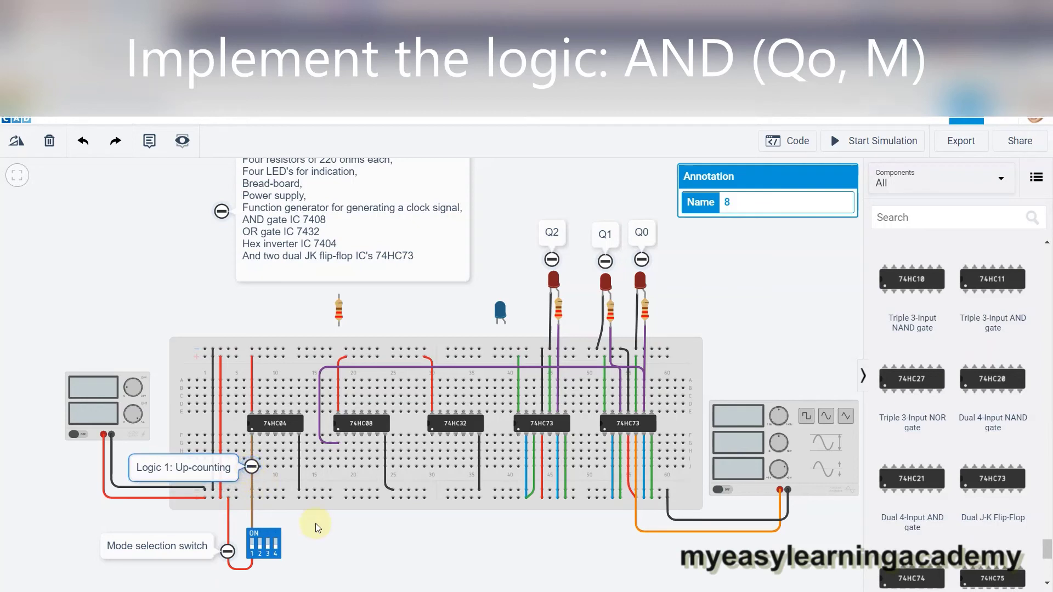
- Wire 74HC08 Input 1B to the mode switch pin with a right-angled brown jumper
click(346, 436)
click(251, 532)
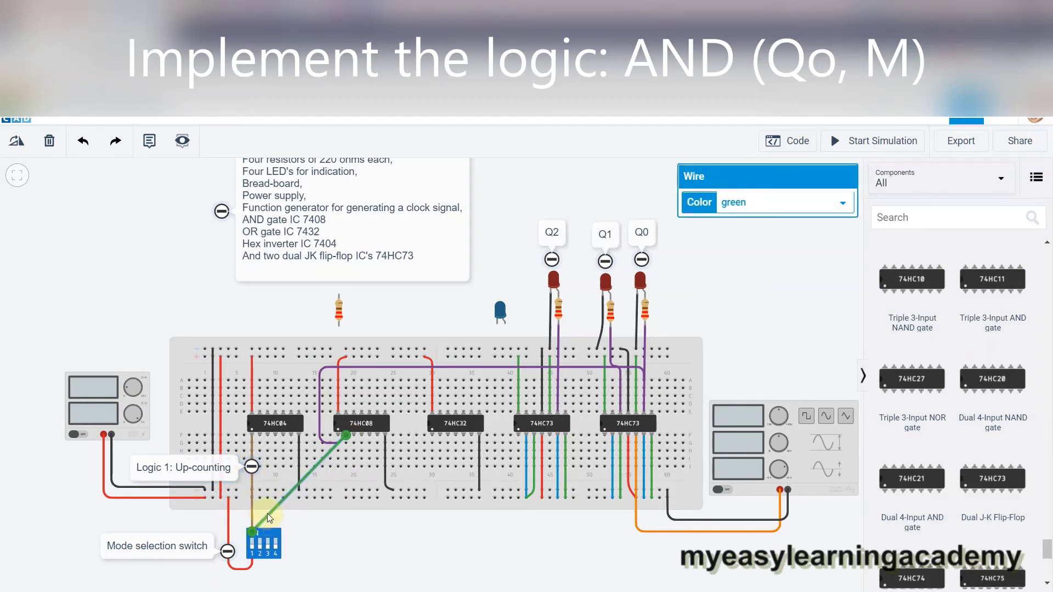
double_click(268, 515)
drag(256, 515, 253, 515)
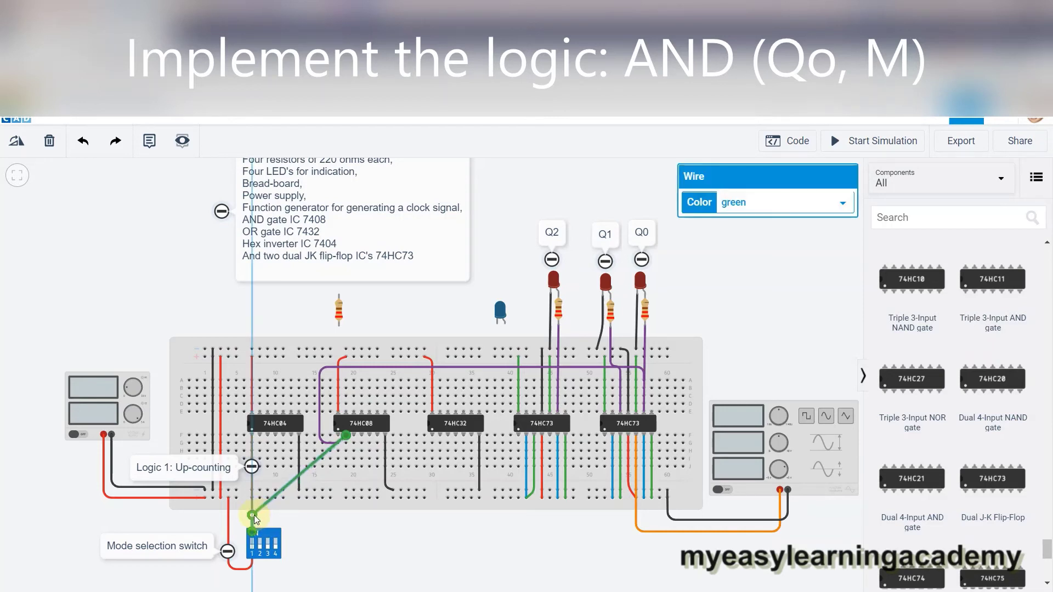
drag(305, 468, 346, 515)
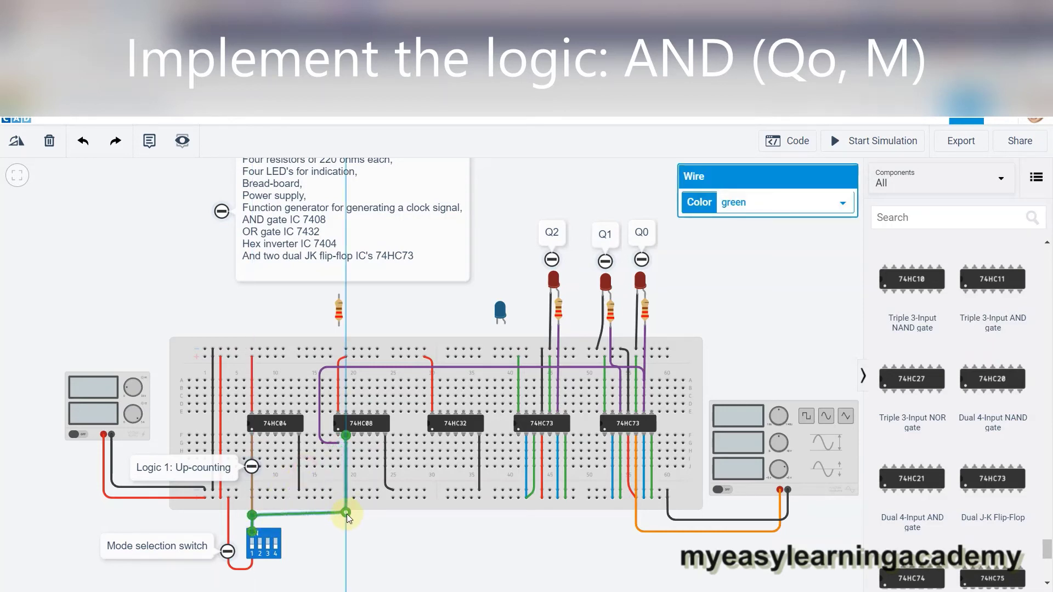
click(753, 203)
click(757, 332)
click(429, 545)
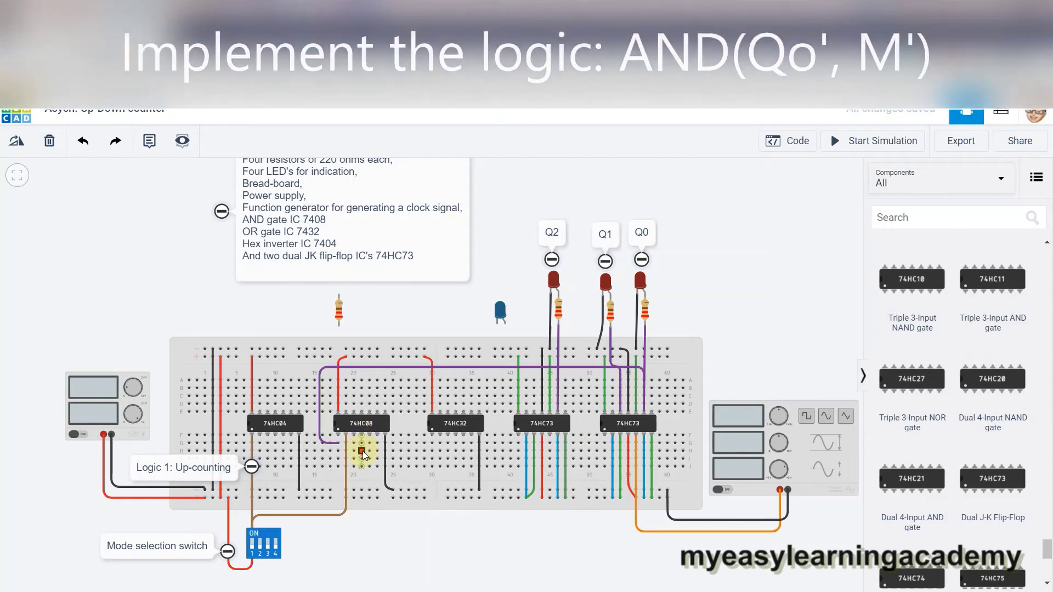
- Route a pink wire from 74HC08 Input 2A along the top row to the right 74HC73
click(363, 452)
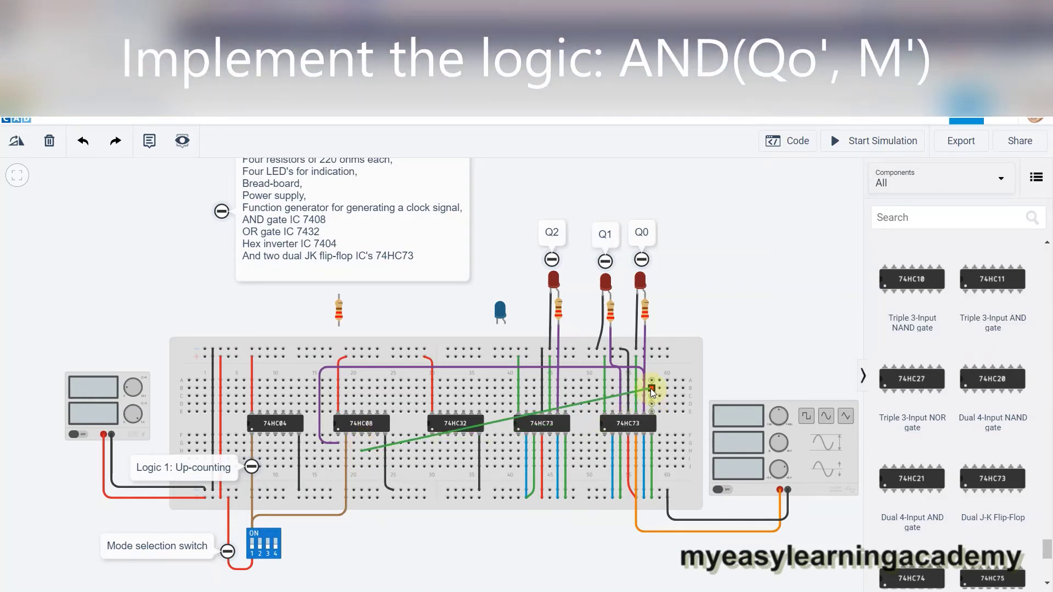
click(652, 389)
drag(639, 394, 653, 374)
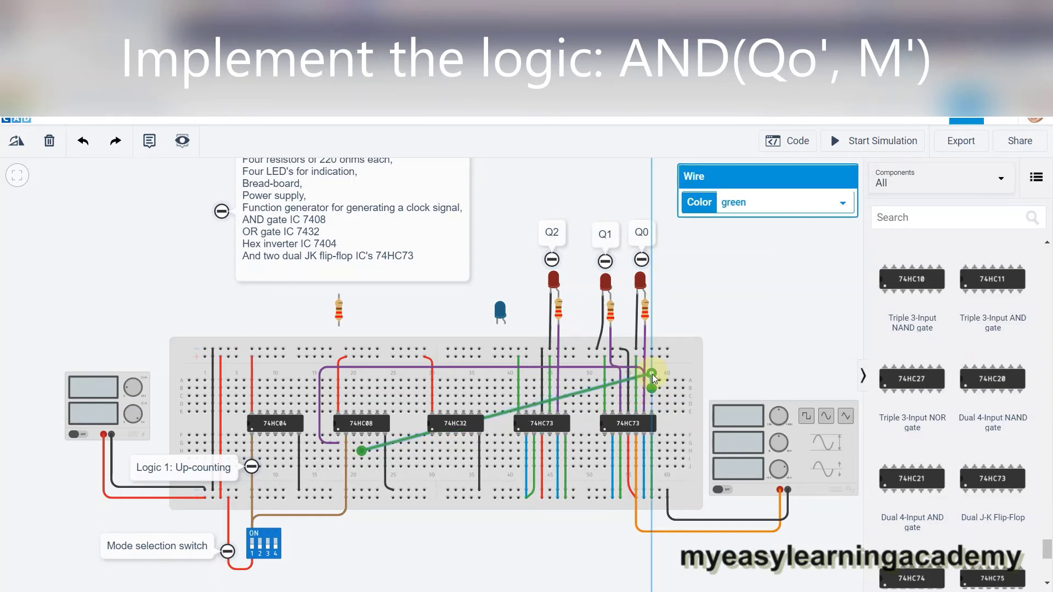
click(504, 412)
drag(503, 413, 327, 374)
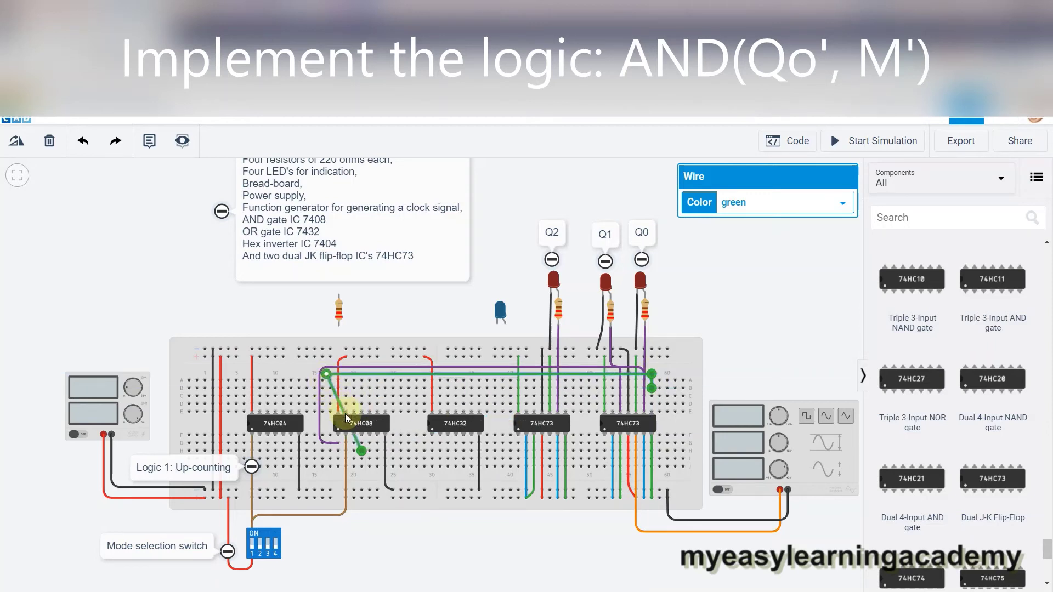
drag(344, 414, 326, 452)
click(794, 206)
click(778, 316)
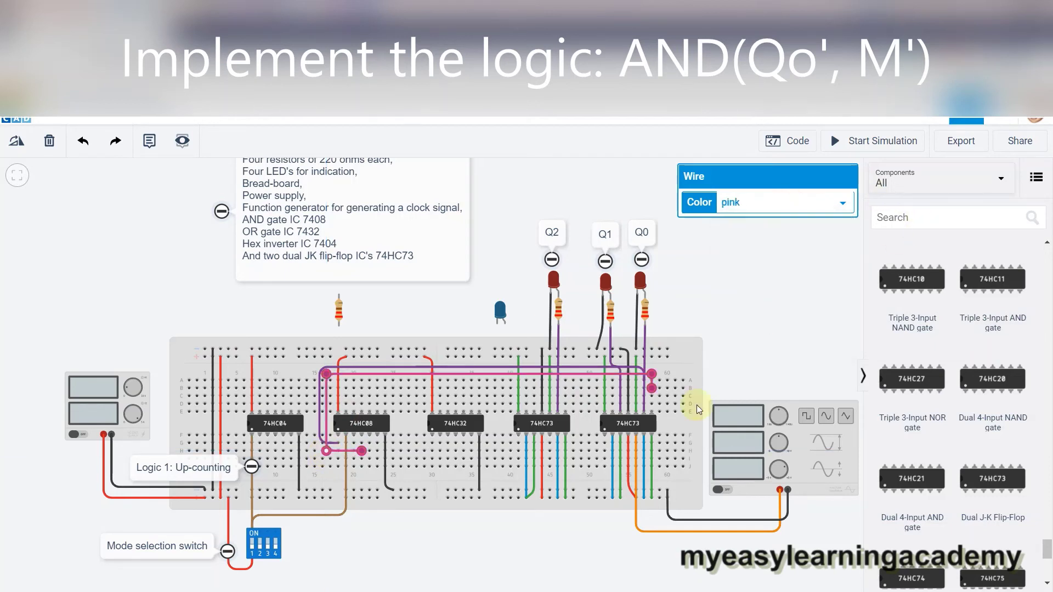
click(497, 550)
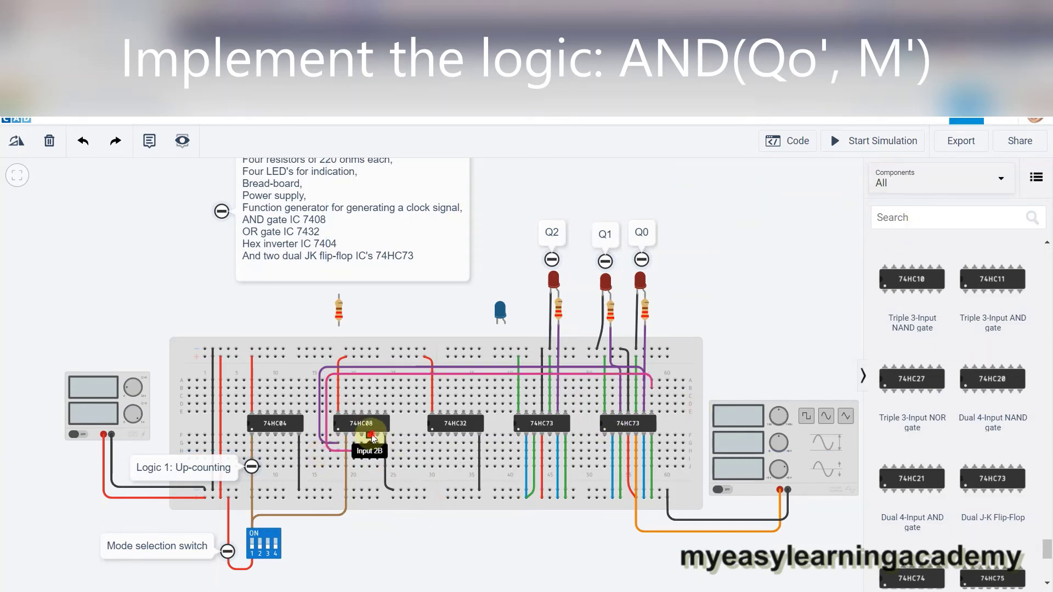
- Connect 74HC08 Input 2B to 74HC04 Output 1 with a yellow wire bent near the bottom
click(371, 436)
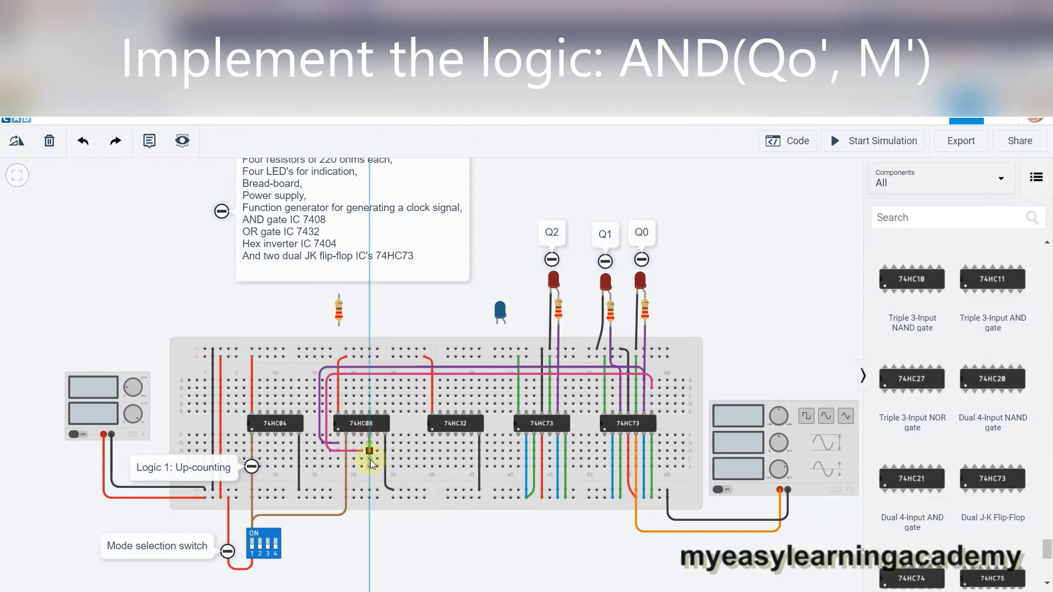
click(258, 442)
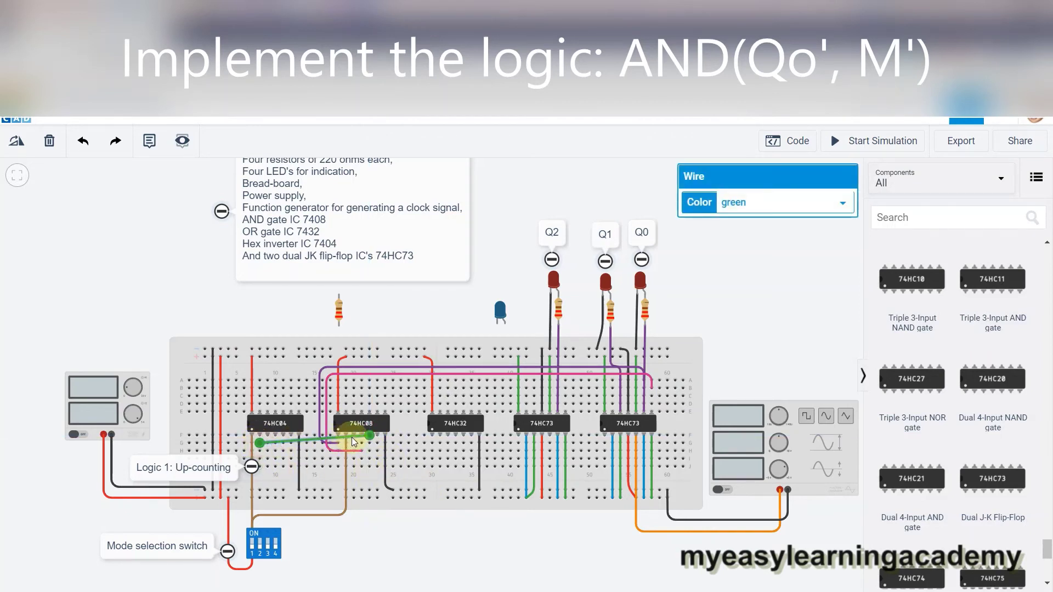
drag(371, 446, 371, 524)
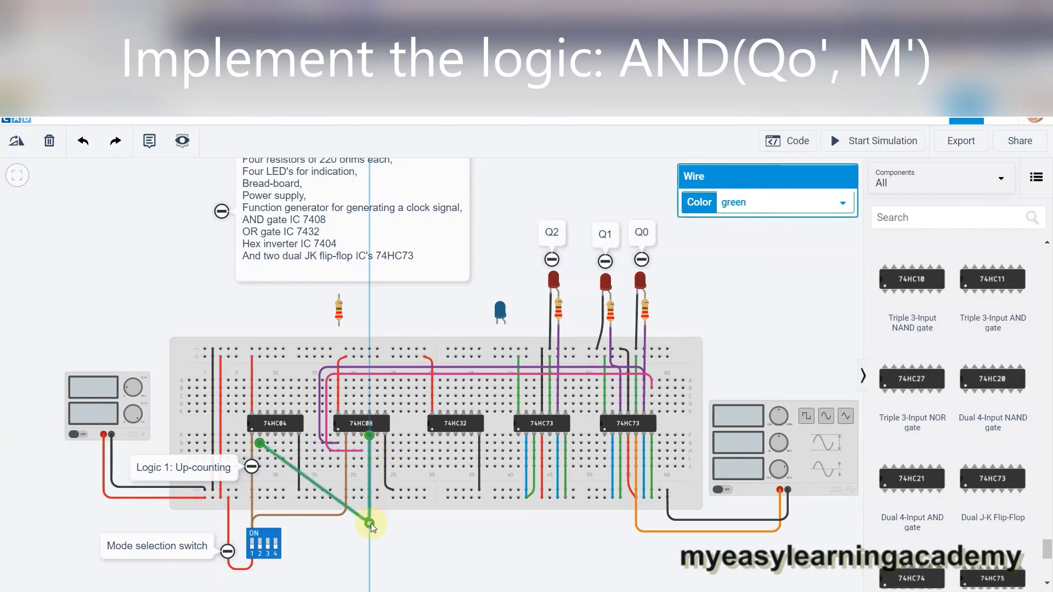
drag(327, 492, 262, 507)
drag(366, 524, 366, 506)
click(760, 203)
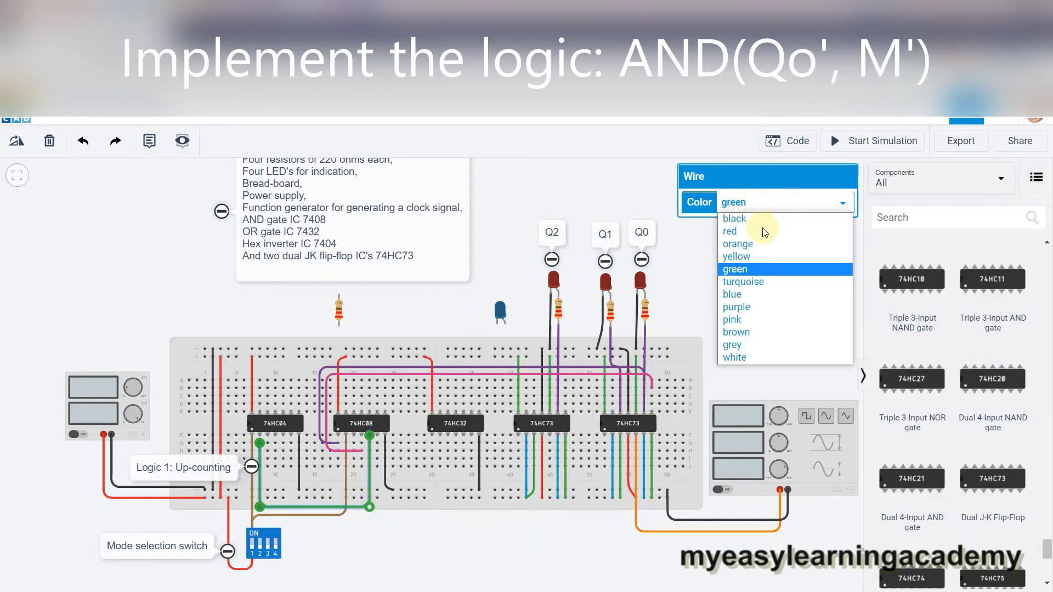
click(765, 257)
click(386, 552)
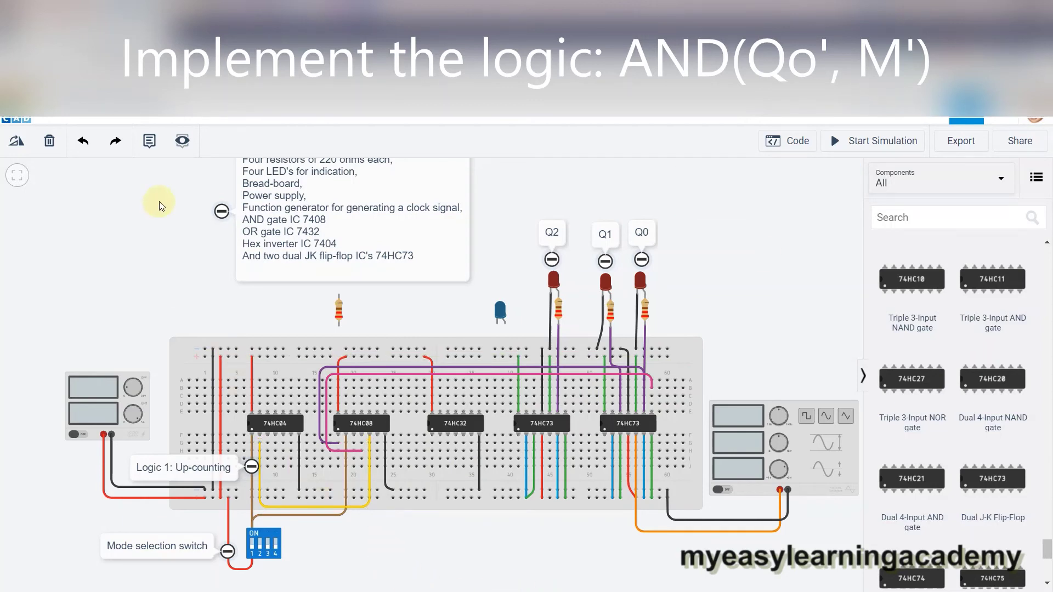
- Drop a note typed 'Logic 0: Down-counting' and drag it next to the DIP switch
click(149, 141)
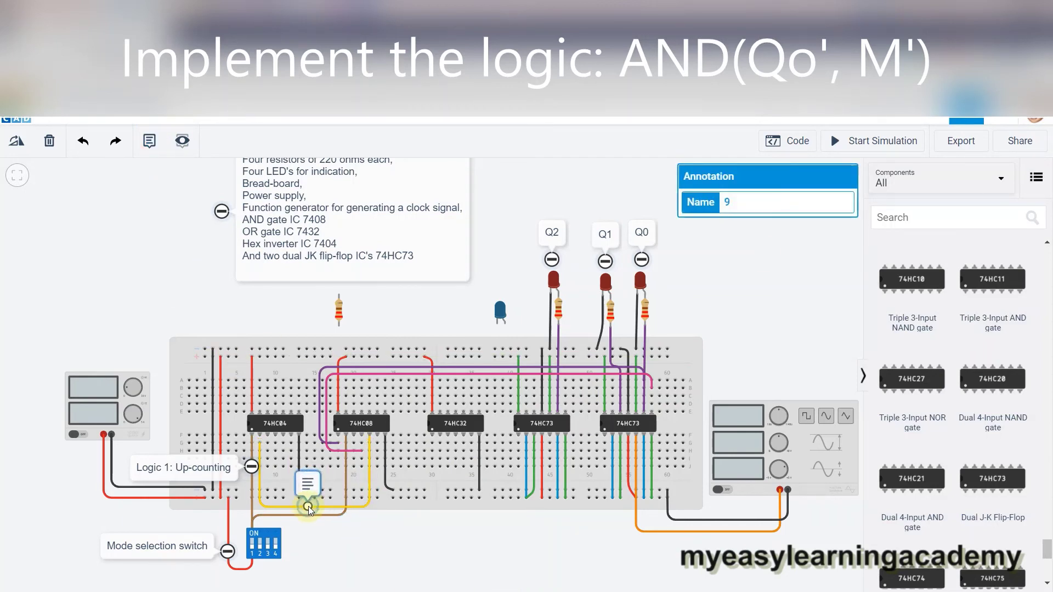
click(308, 506)
click(307, 484)
text(Lo)
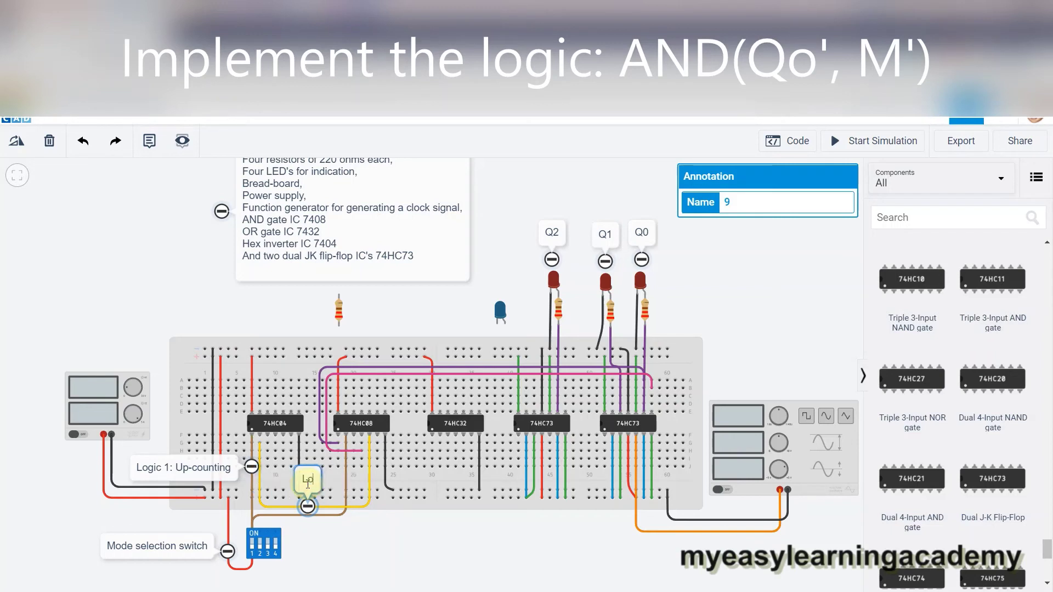
text(gic 0: DO)
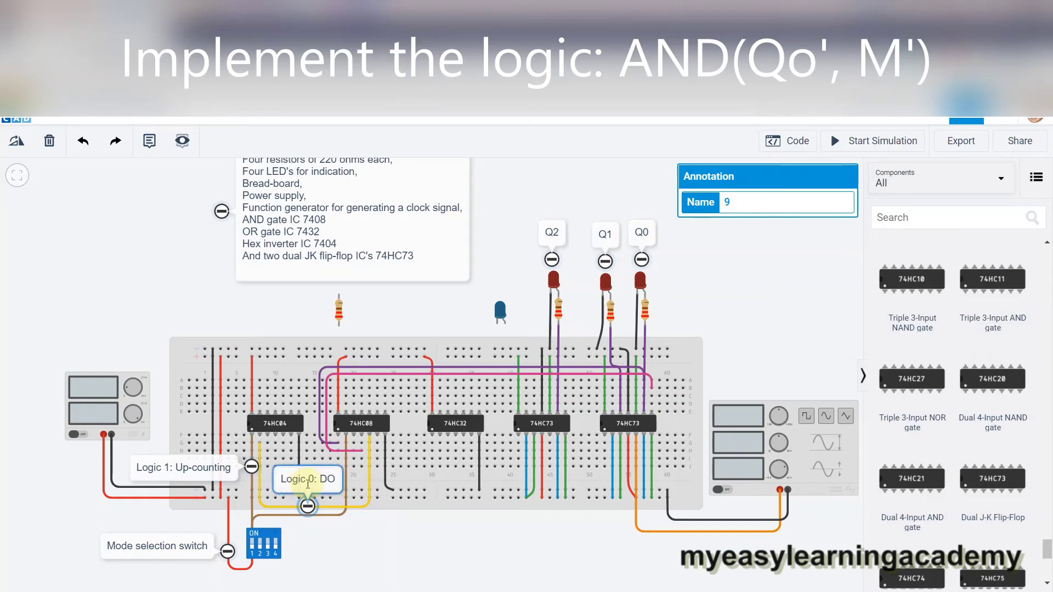
key(BackSpace)
text(ow)
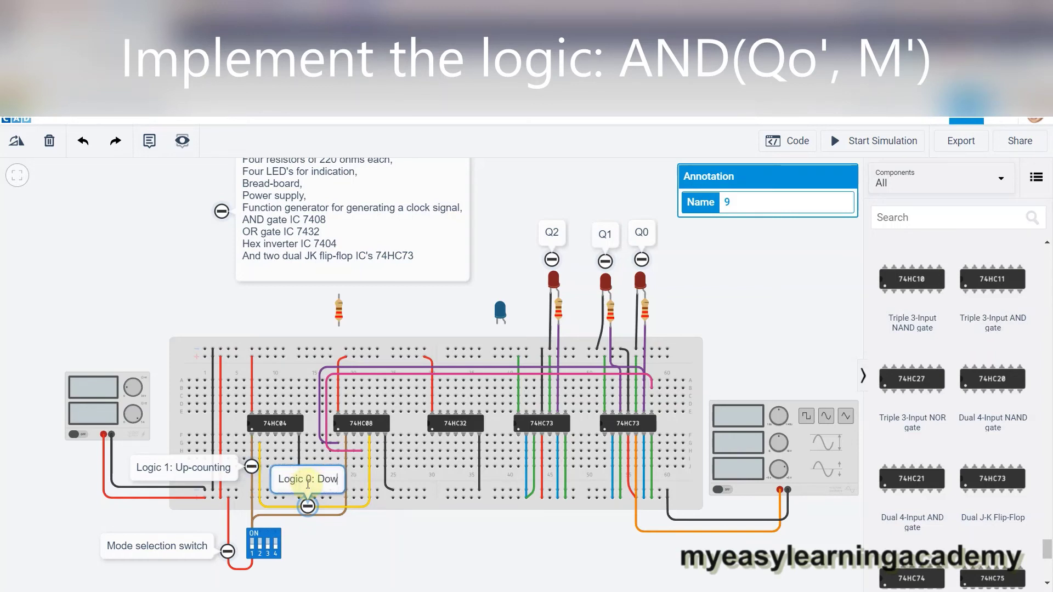
text(n-counting)
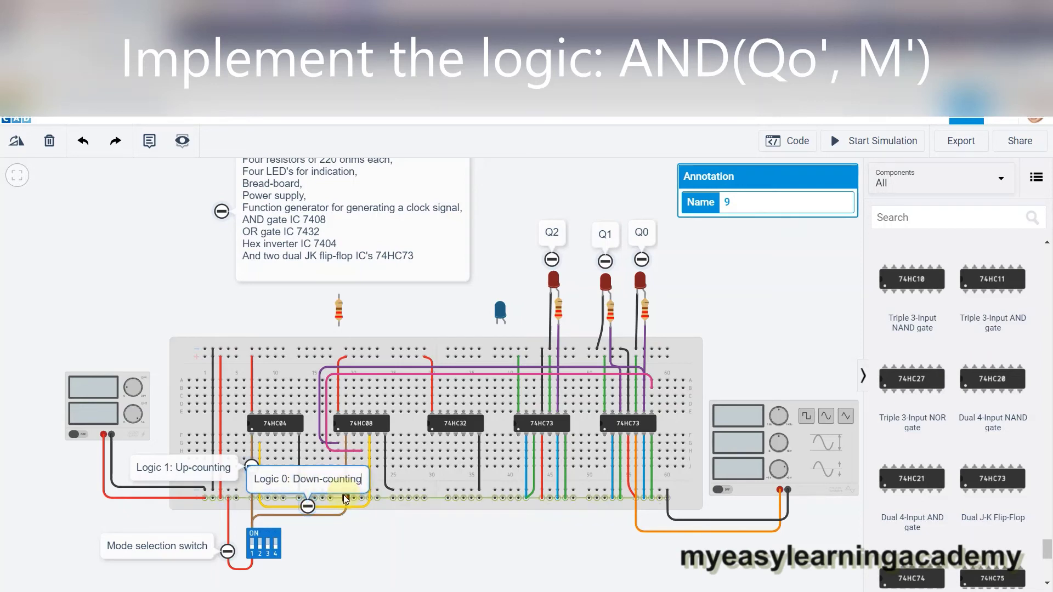
mouse_move(343, 490)
mouse_down()
mouse_move(378, 516)
mouse_move(383, 566)
mouse_up()
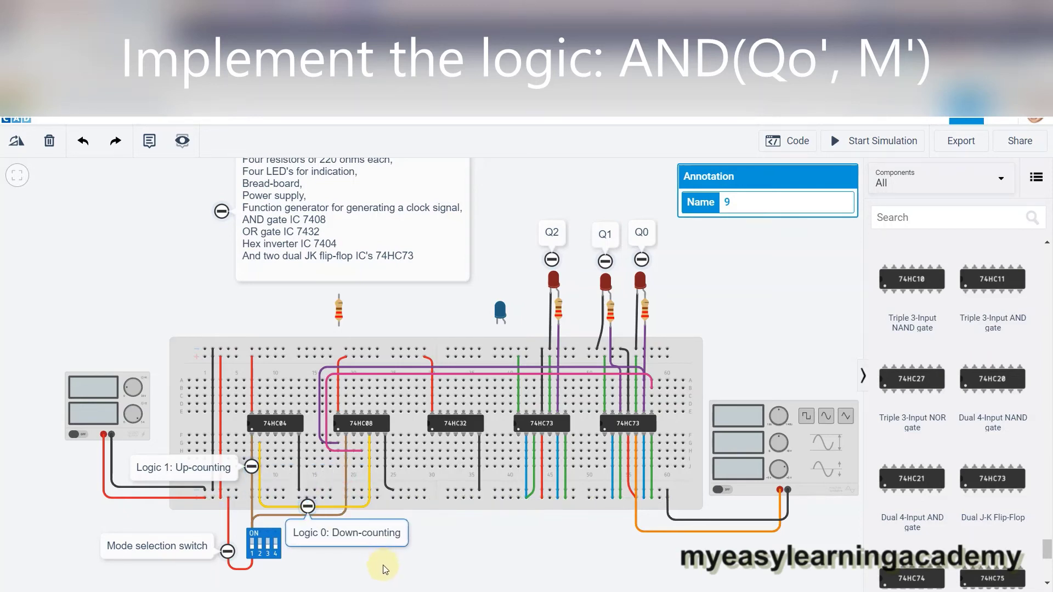
click(453, 554)
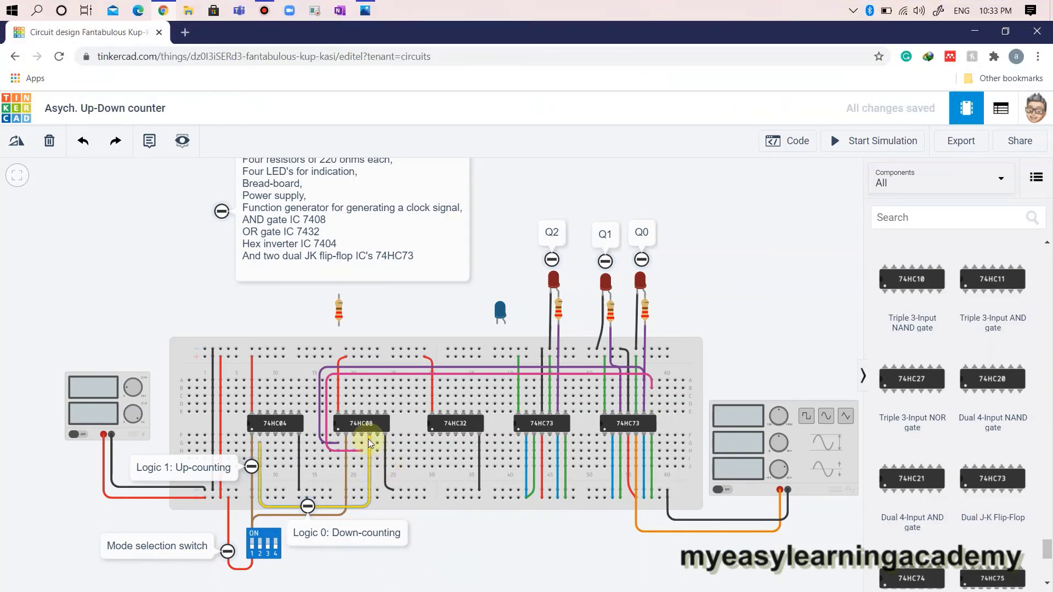
- Connect both 74HC08 outputs to the 74HC32 inputs with green wires
click(354, 441)
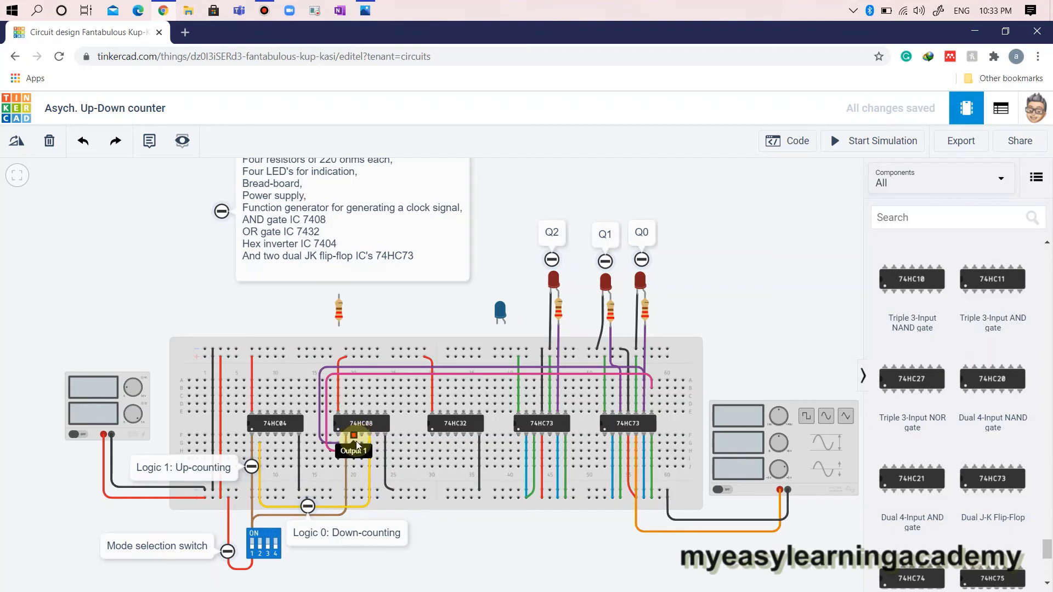
click(432, 446)
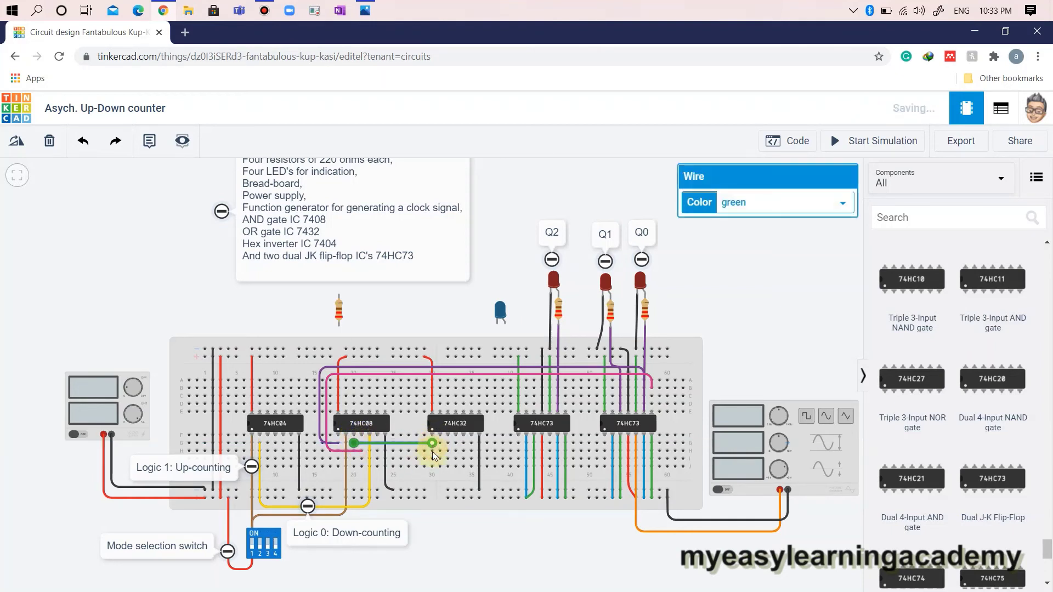
click(531, 558)
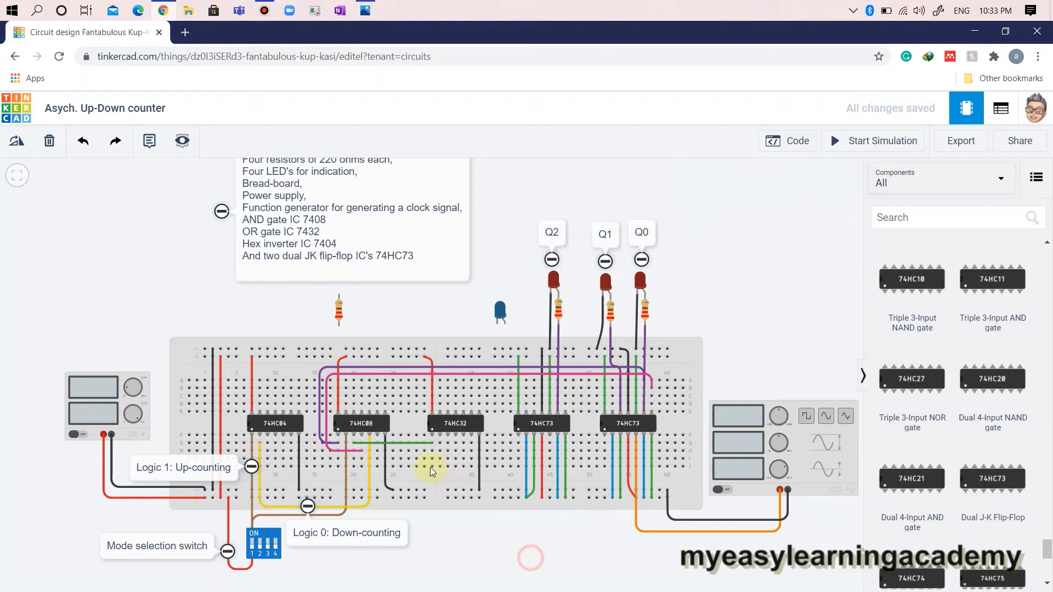
click(379, 450)
click(440, 451)
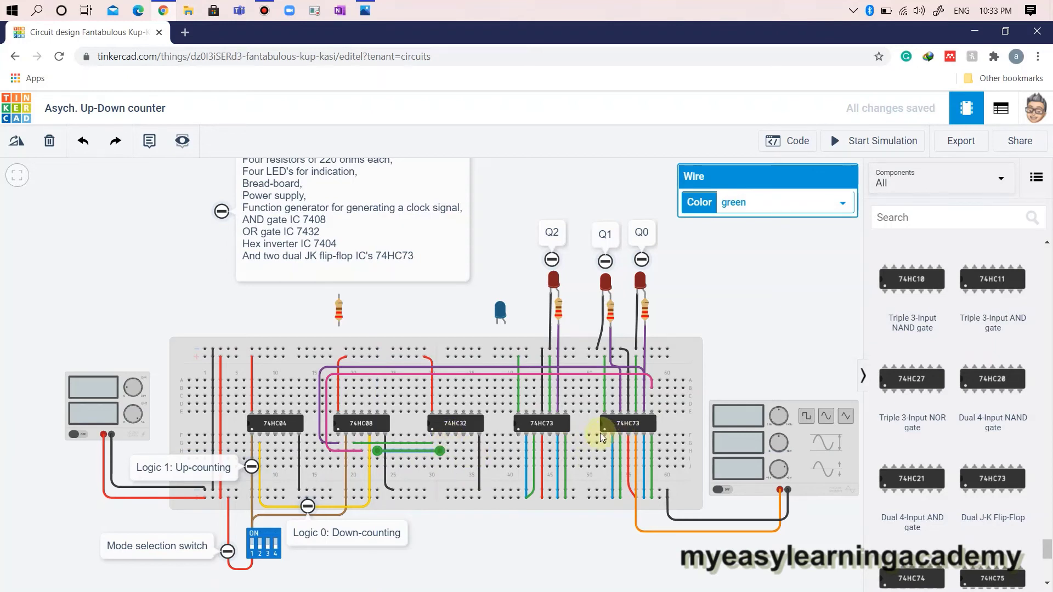
- Route the 74HC32 output below the breadboard to the right 74HC73's Clock 1 in orange
click(448, 453)
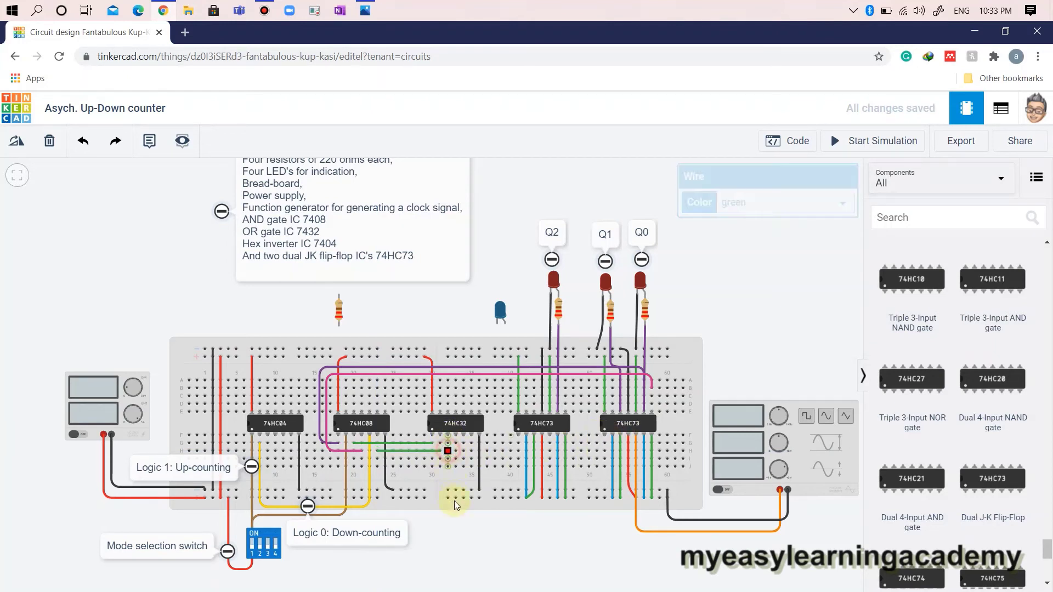
click(447, 522)
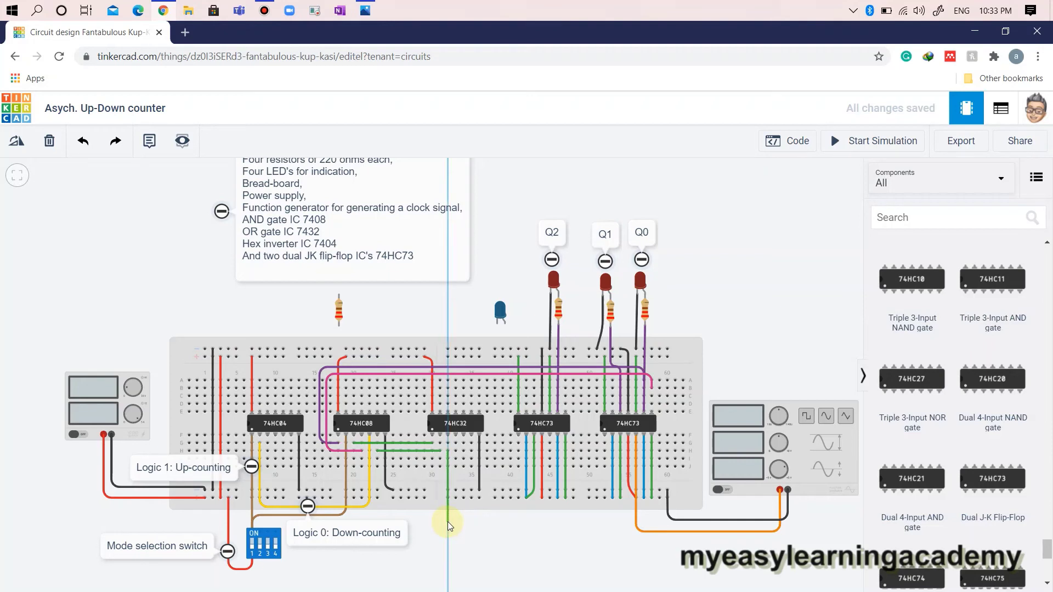
click(606, 521)
click(606, 437)
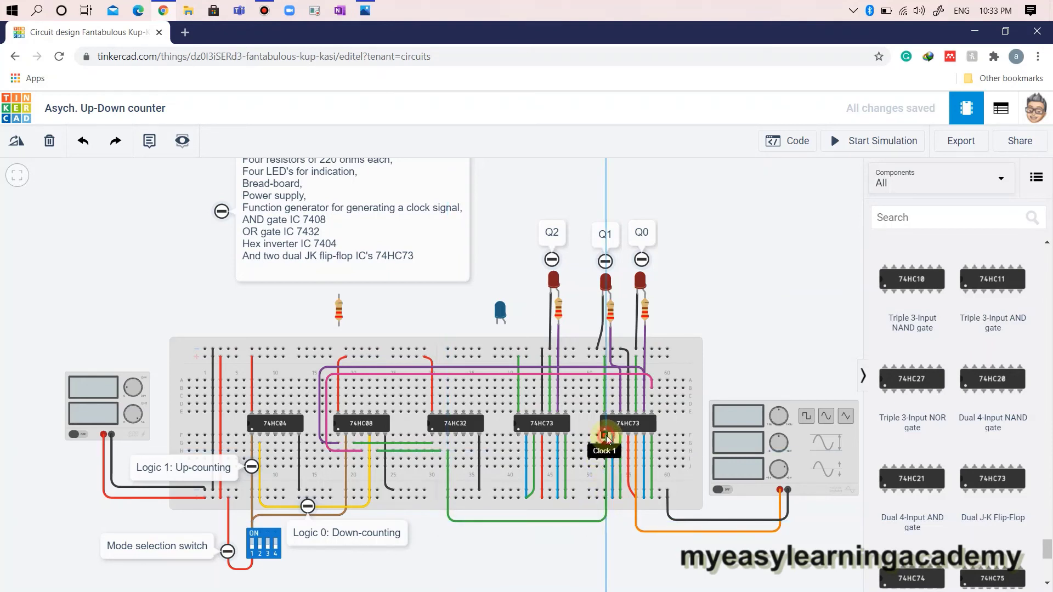
click(781, 205)
click(766, 242)
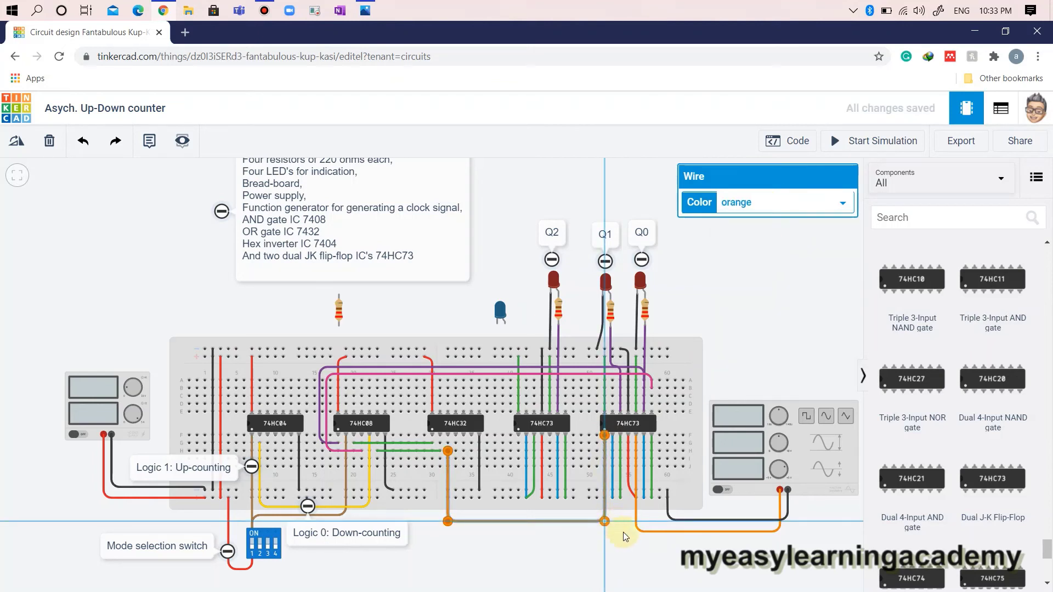
click(627, 538)
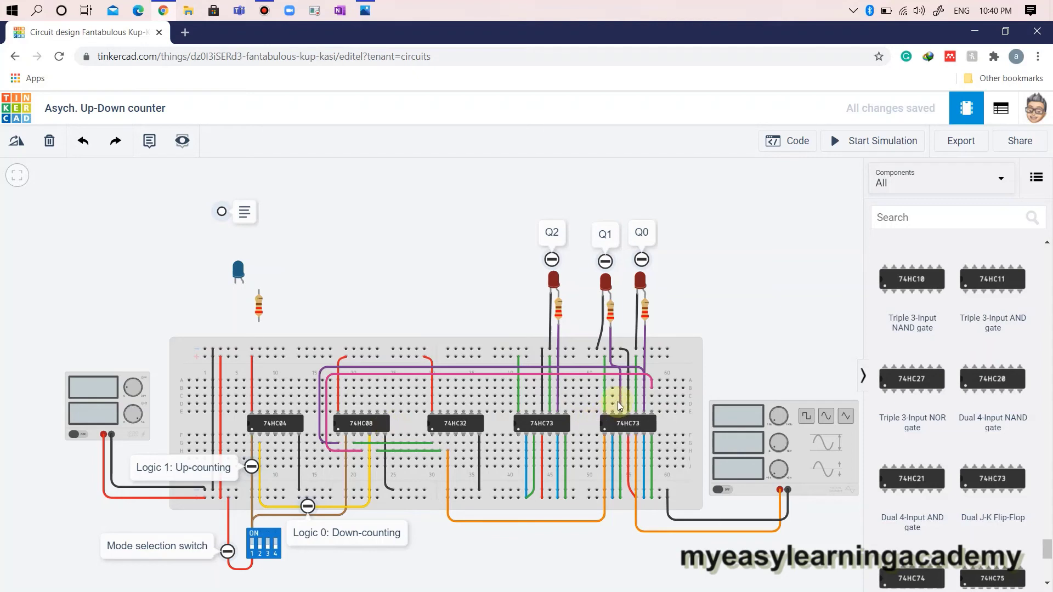
- Run a purple wire from the 74HC08 AND chip to the second 74HC73 flip-flop
click(346, 381)
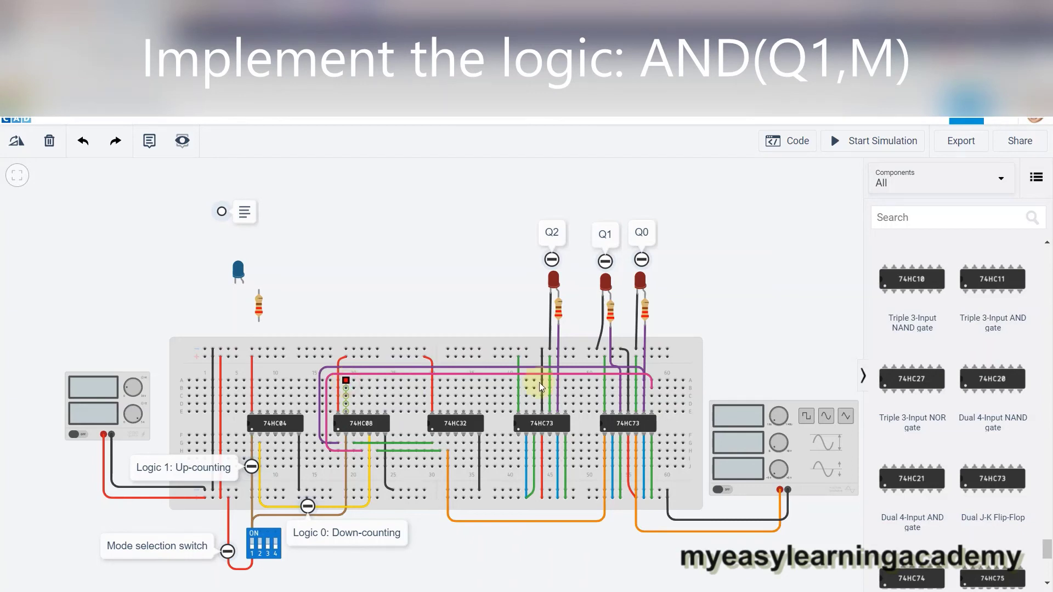
click(621, 381)
click(744, 204)
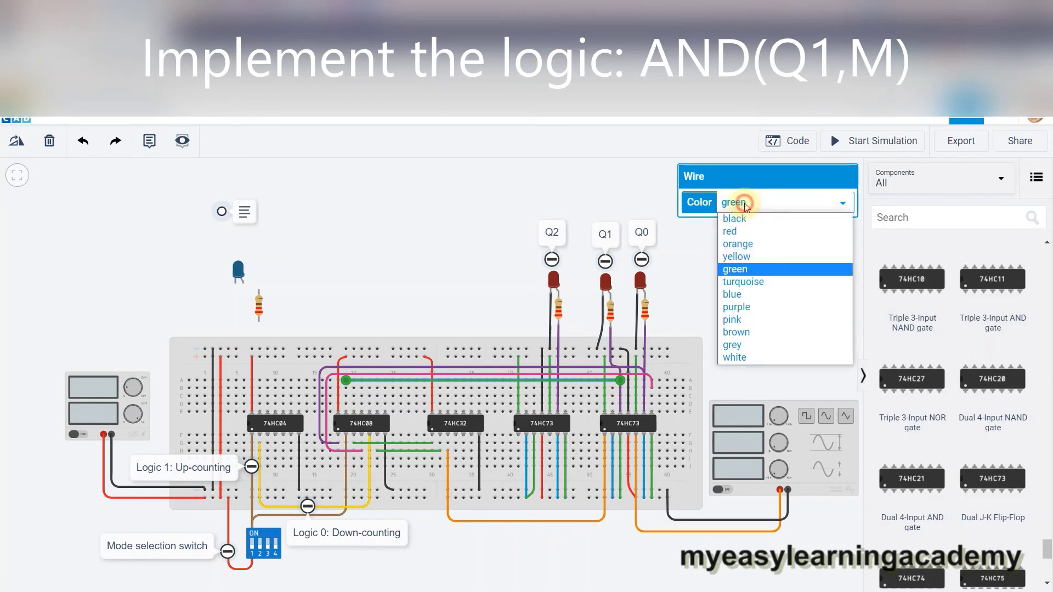
click(743, 305)
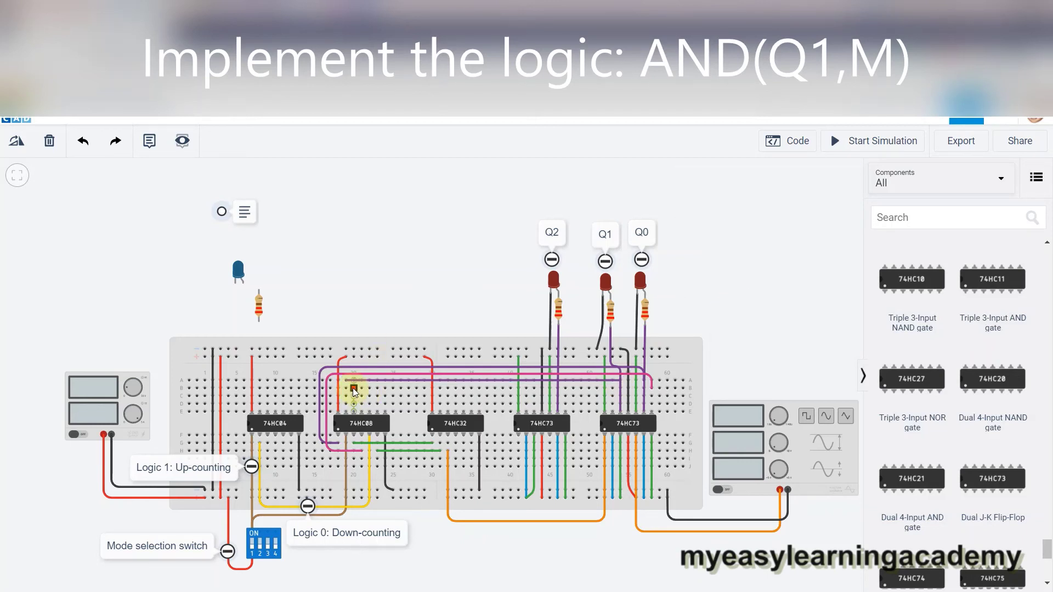
- Connect the mode switch pin to the 74HC08 input with a bent brown wire
click(354, 389)
click(254, 532)
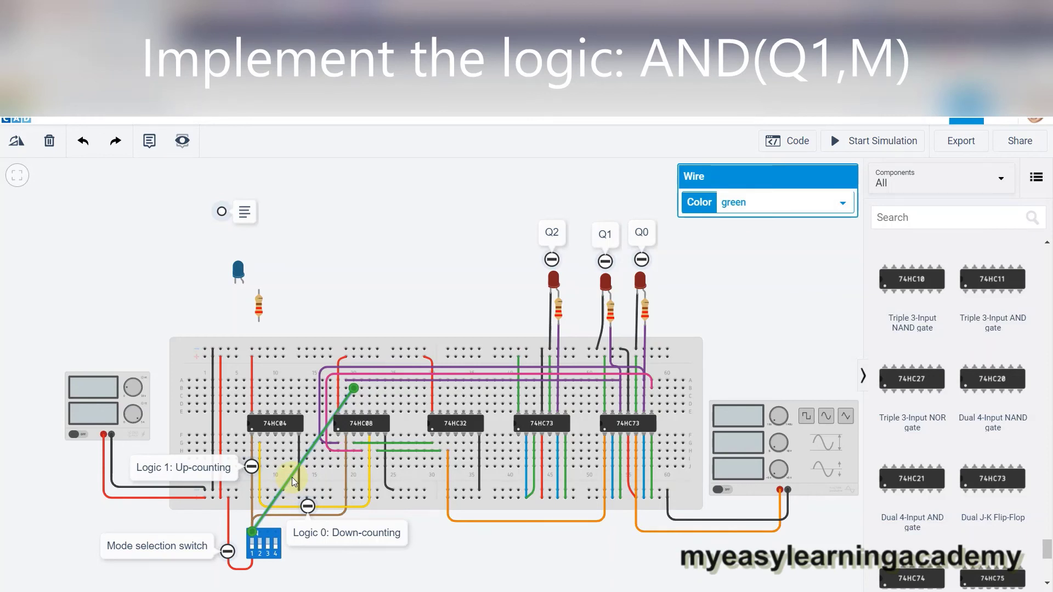
drag(345, 400, 241, 387)
drag(249, 505, 241, 506)
click(778, 207)
click(759, 331)
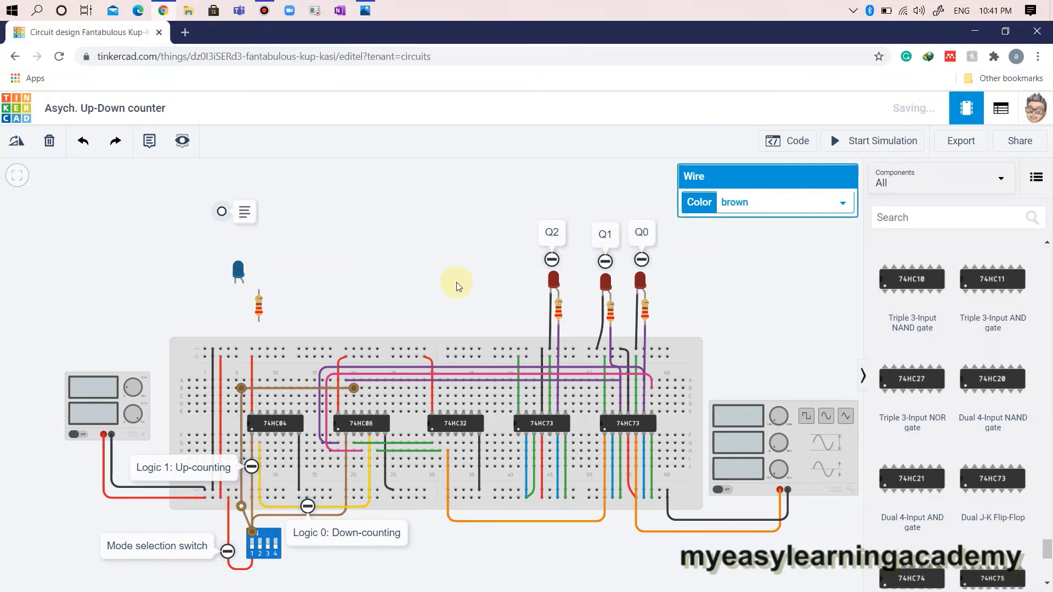
click(457, 288)
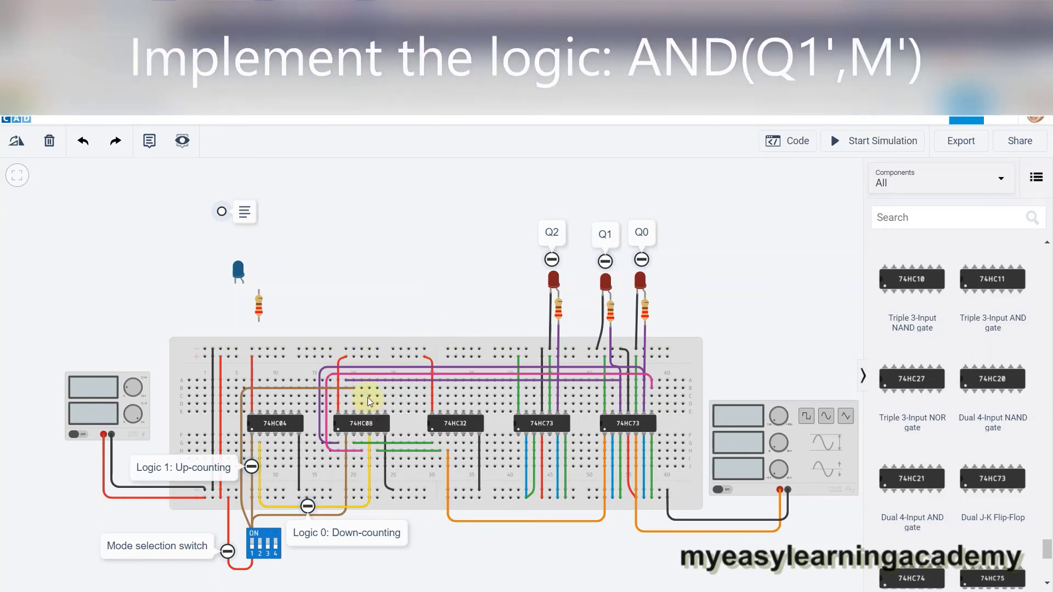
- Add a pink wire from the 74HC08 to column 55 beside the flip-flop
click(370, 390)
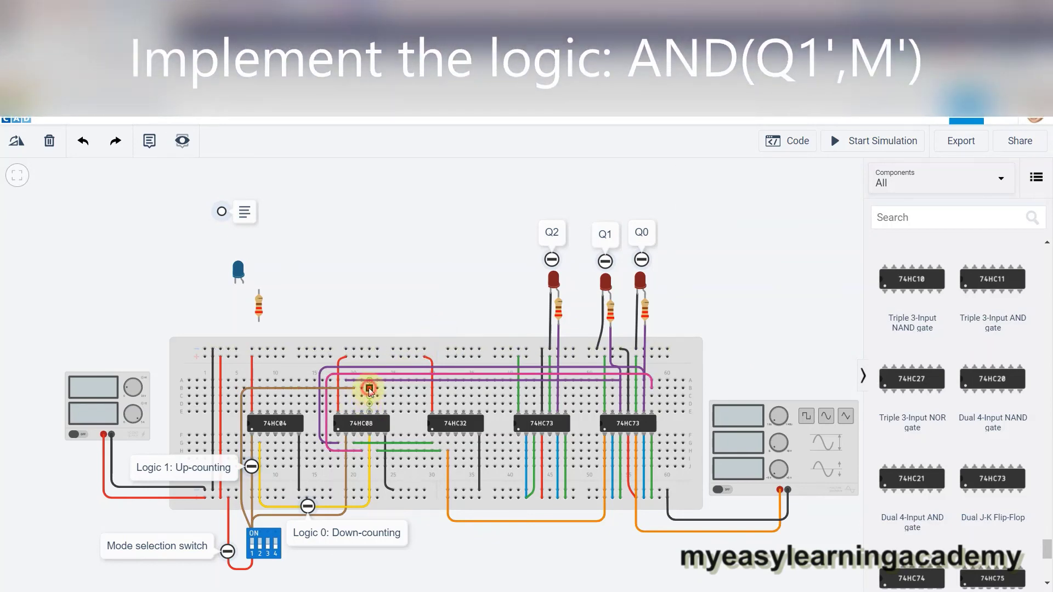
click(613, 390)
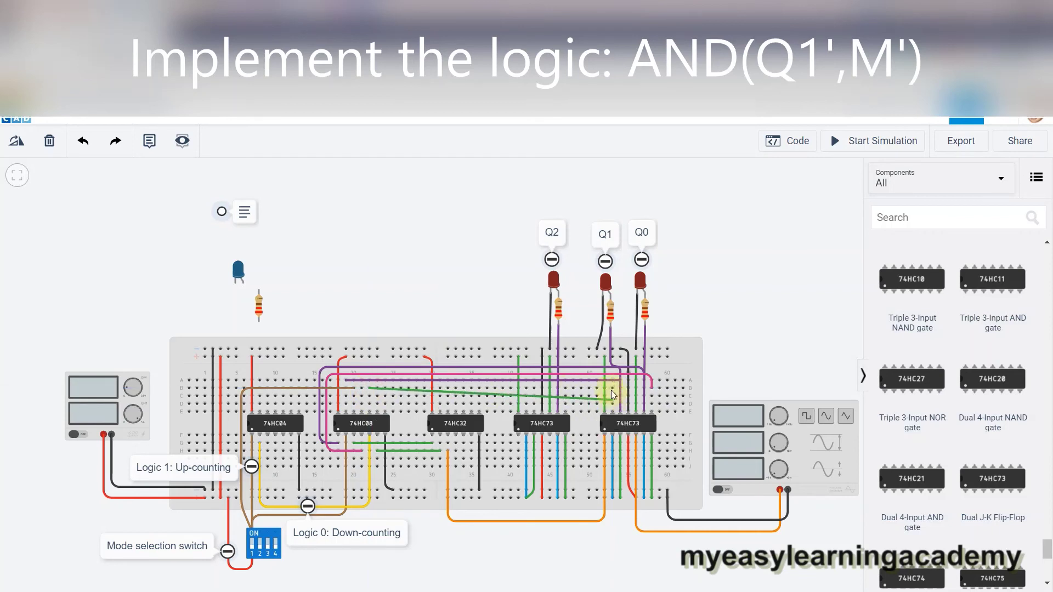
click(768, 204)
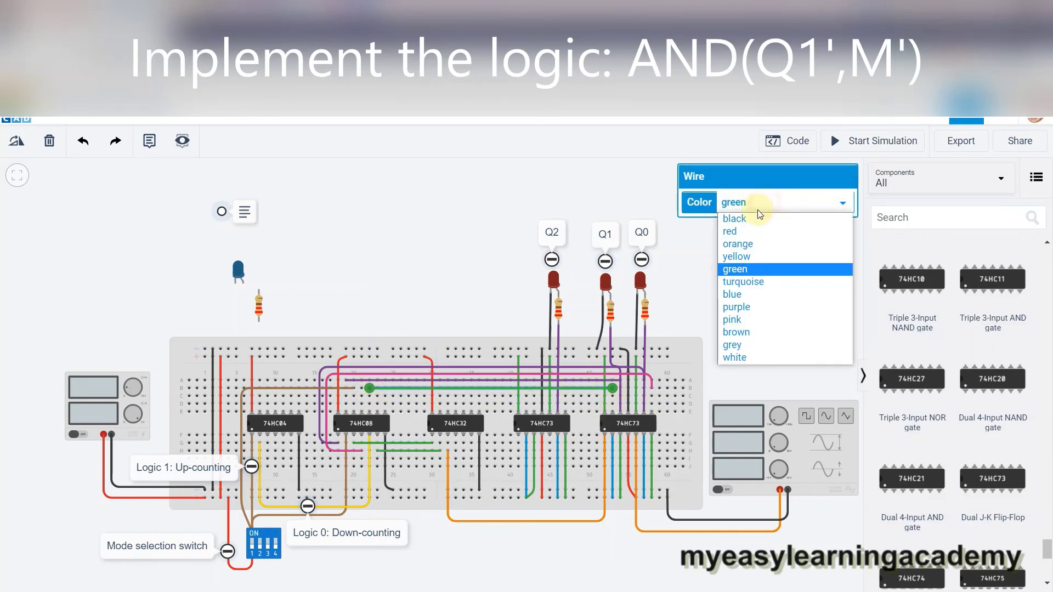
click(796, 321)
click(387, 310)
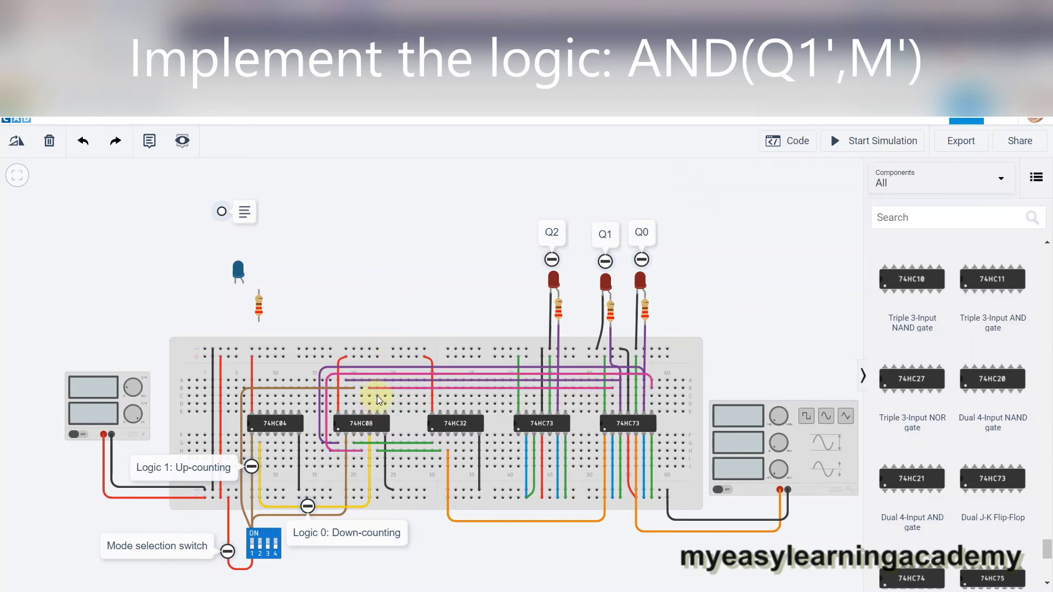
- Route a bent wire from the 74HC04 inverter pin to a 74HC08 input and recolour it yellow
click(378, 397)
click(314, 435)
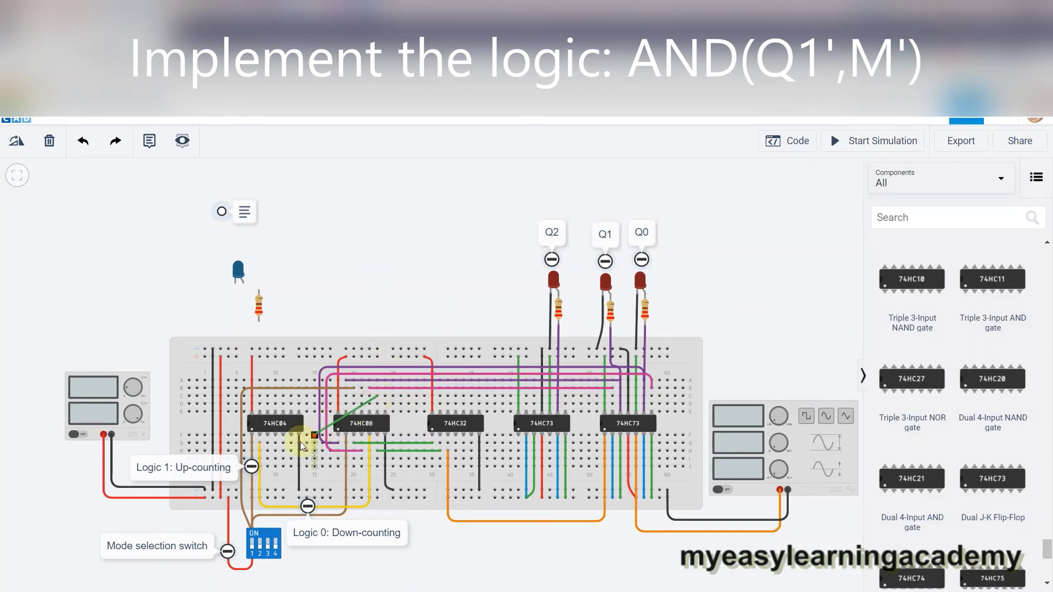
click(260, 443)
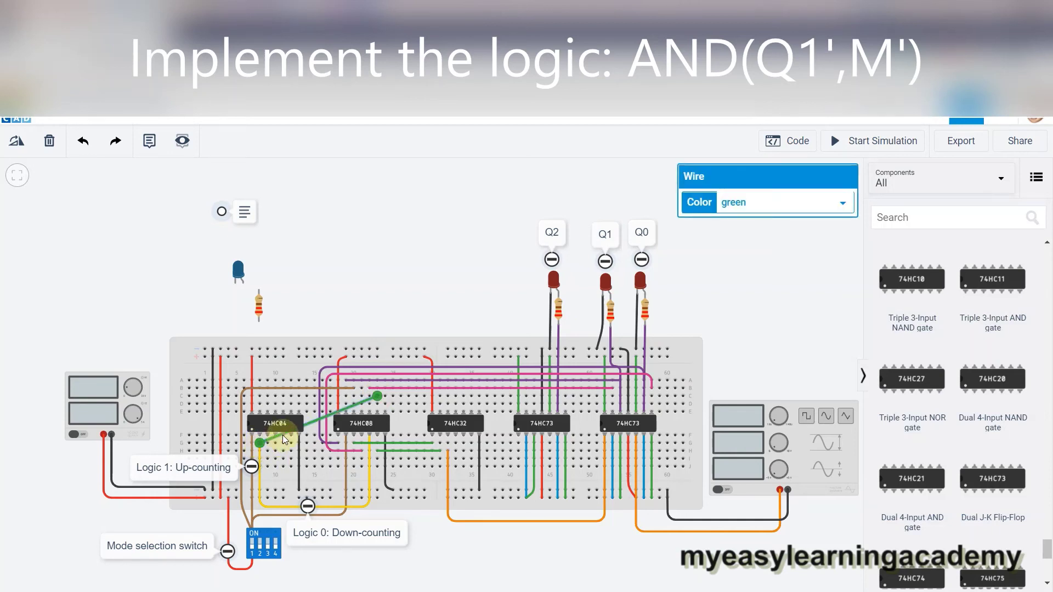
drag(281, 435, 311, 444)
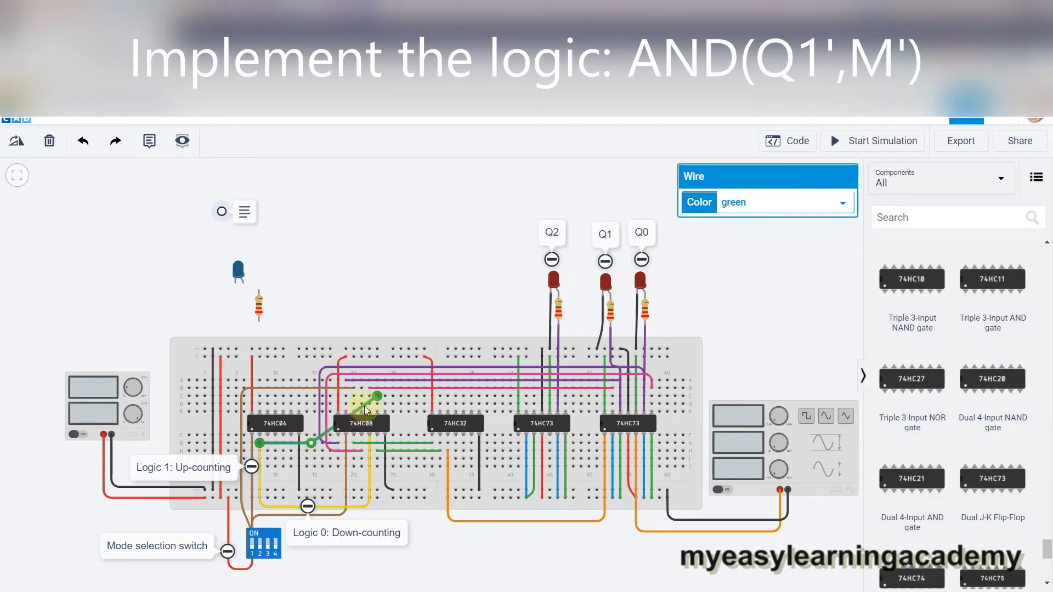
click(364, 406)
drag(365, 406, 311, 395)
click(798, 204)
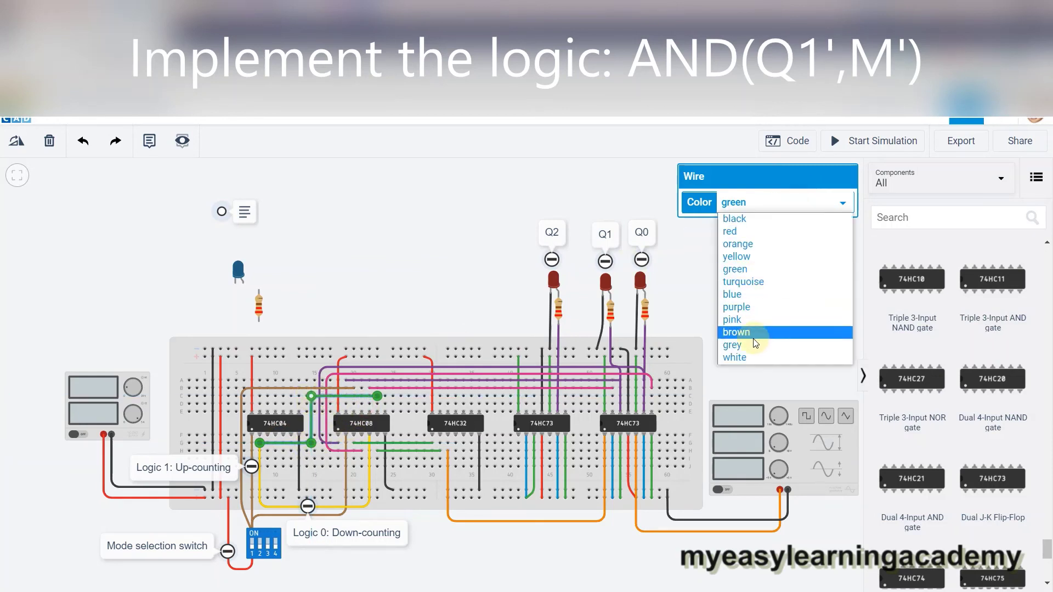
click(737, 257)
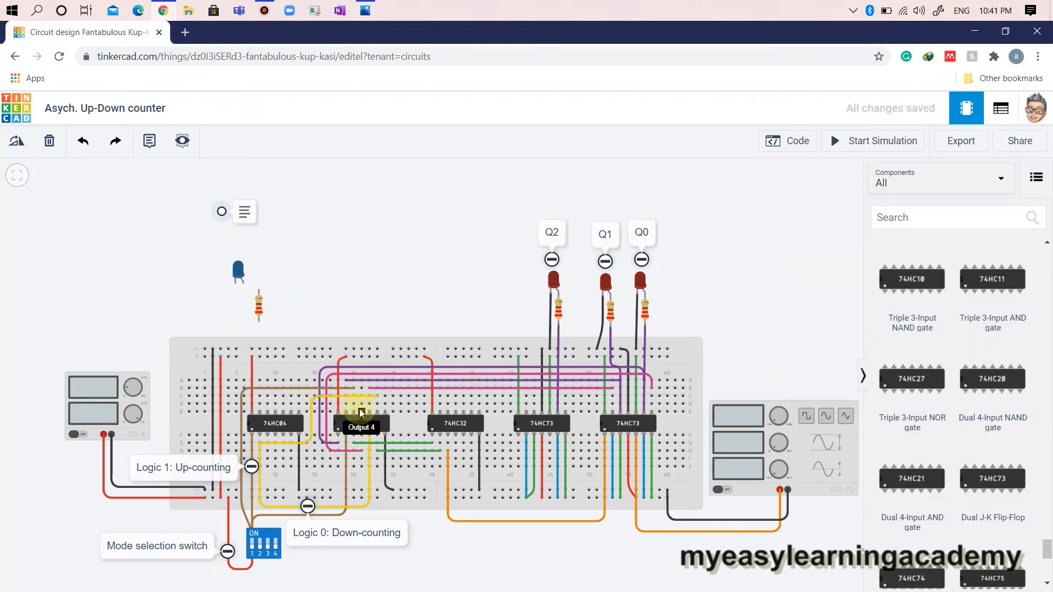
- Draw two wires from the 74HC08 outputs to the 74HC32 inputs
click(360, 405)
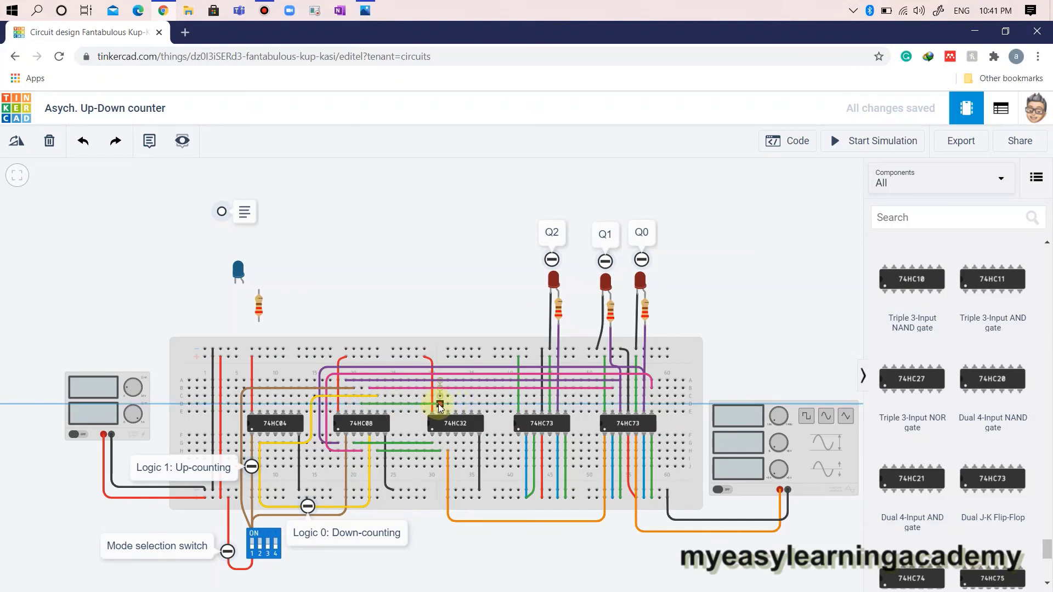
click(440, 406)
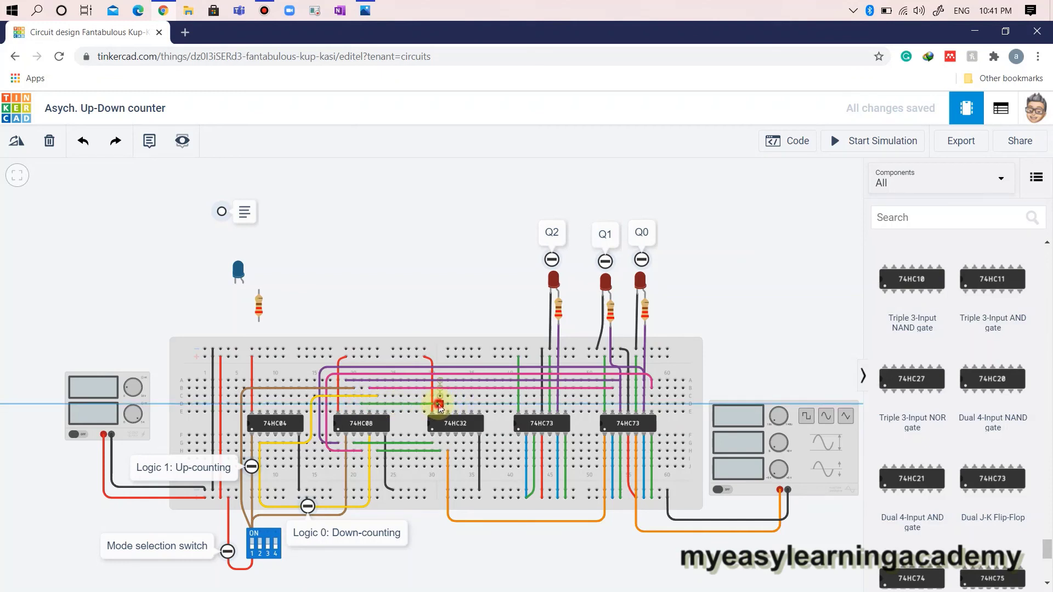
click(386, 396)
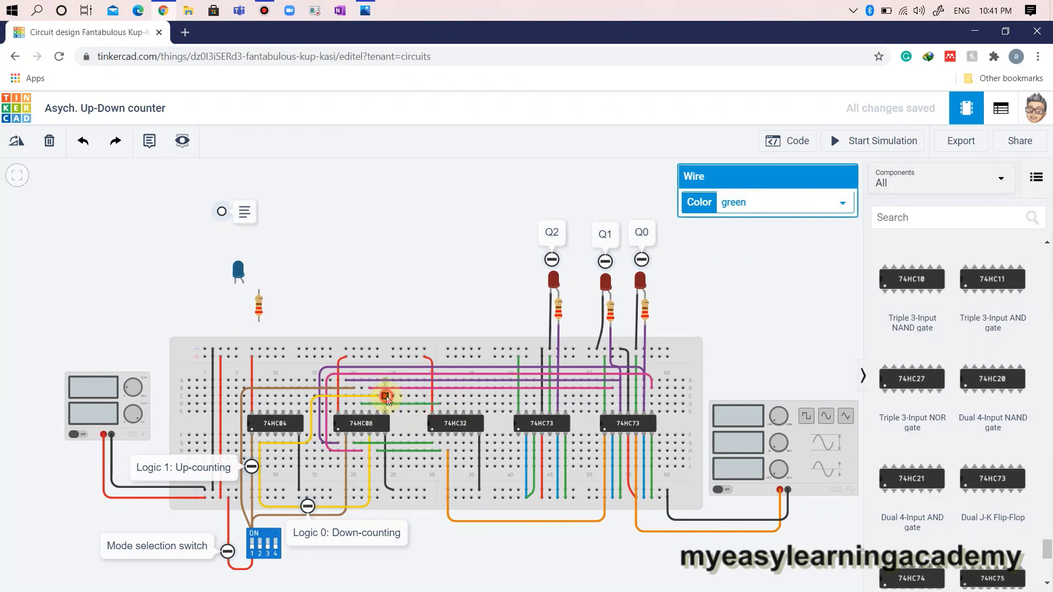
click(449, 396)
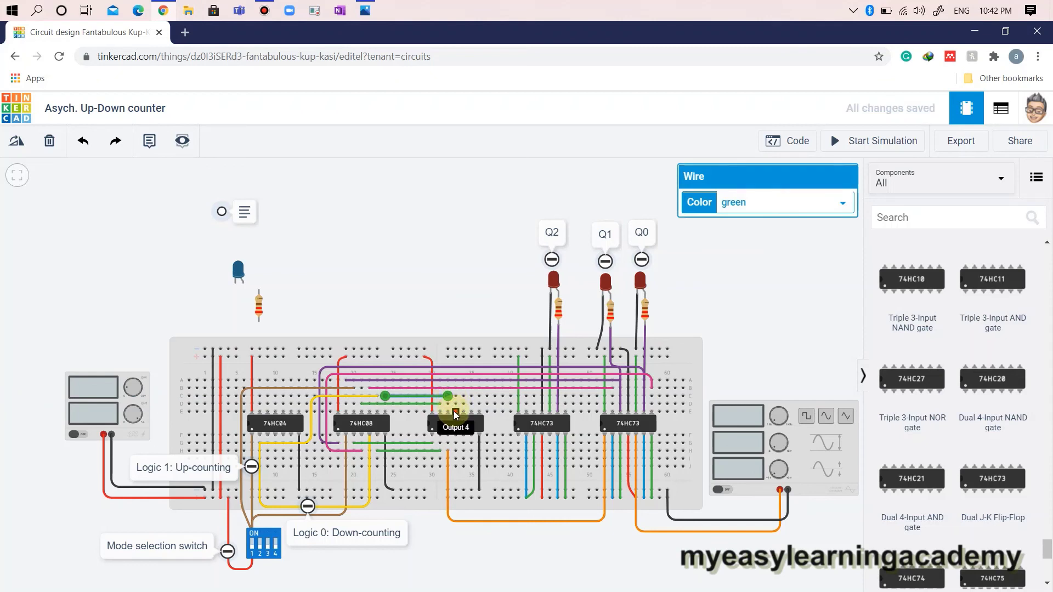
- Run a bent orange wire from the 74HC32 Output 4 pin to the first 74HC73
click(455, 412)
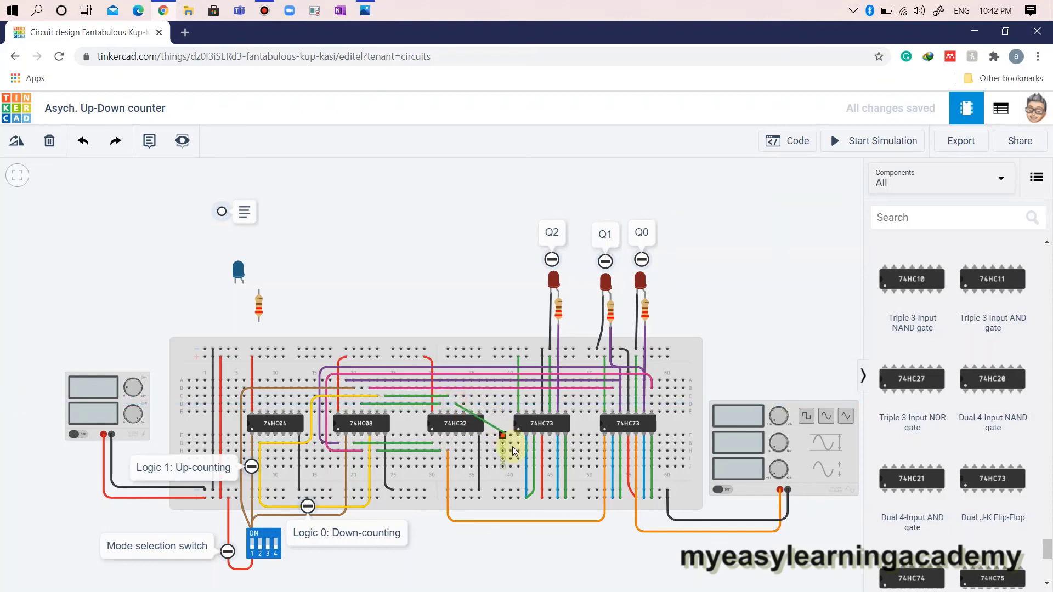
click(550, 437)
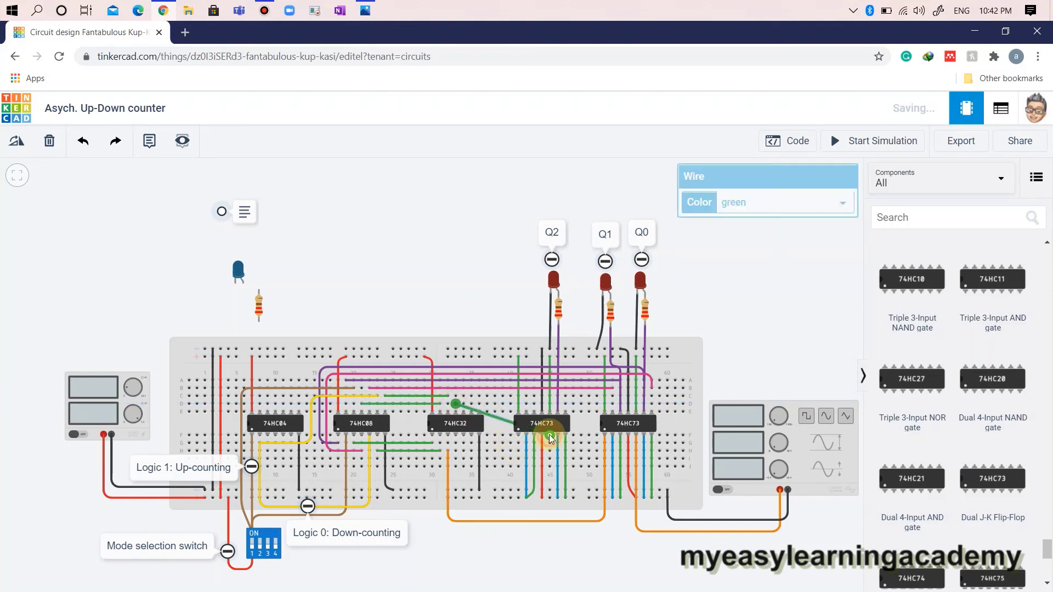
drag(476, 410, 479, 403)
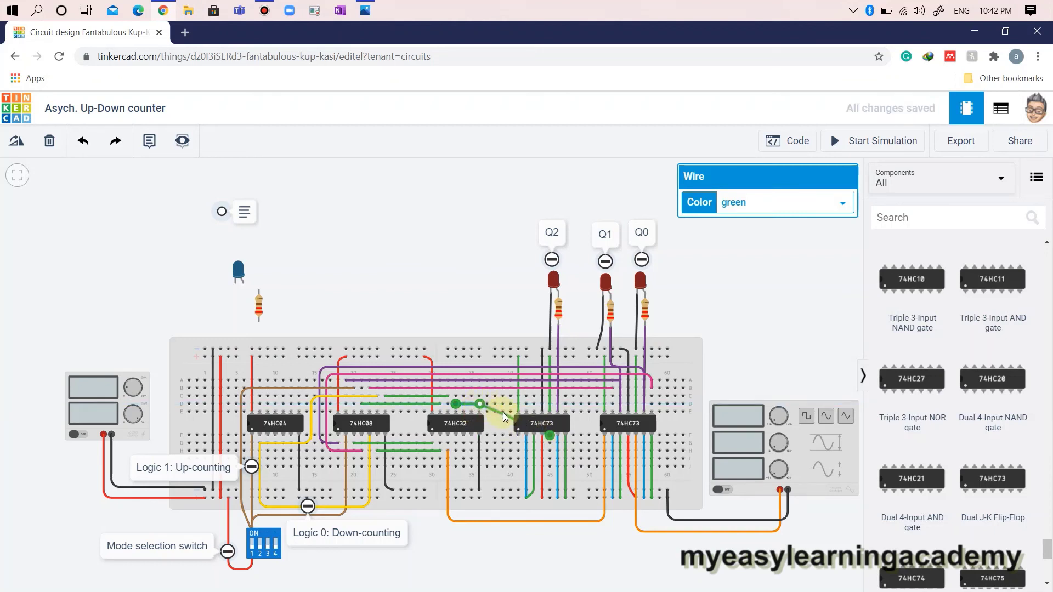
drag(489, 406, 549, 452)
click(767, 209)
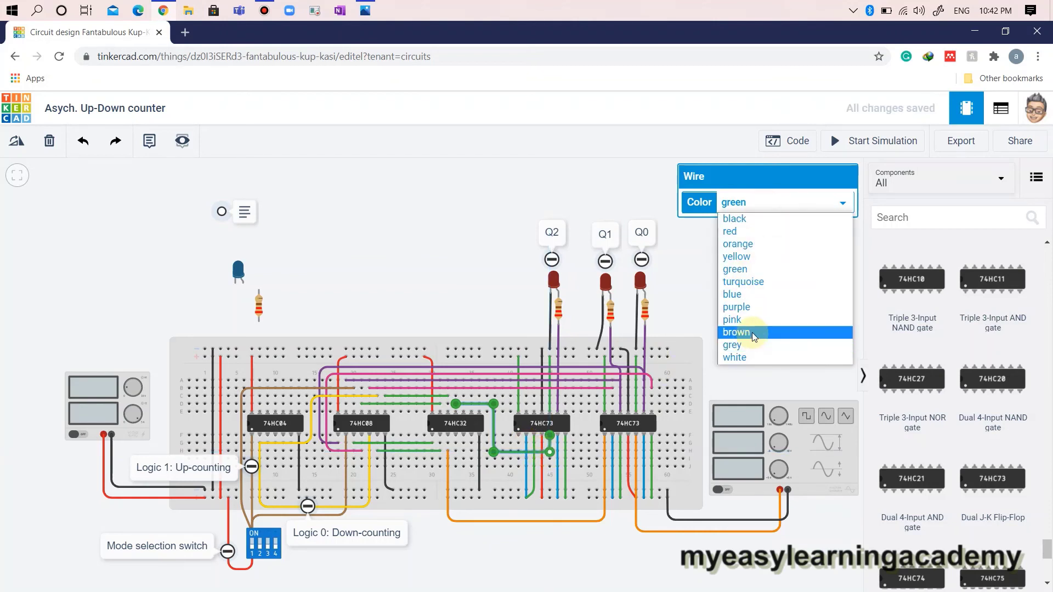
click(754, 245)
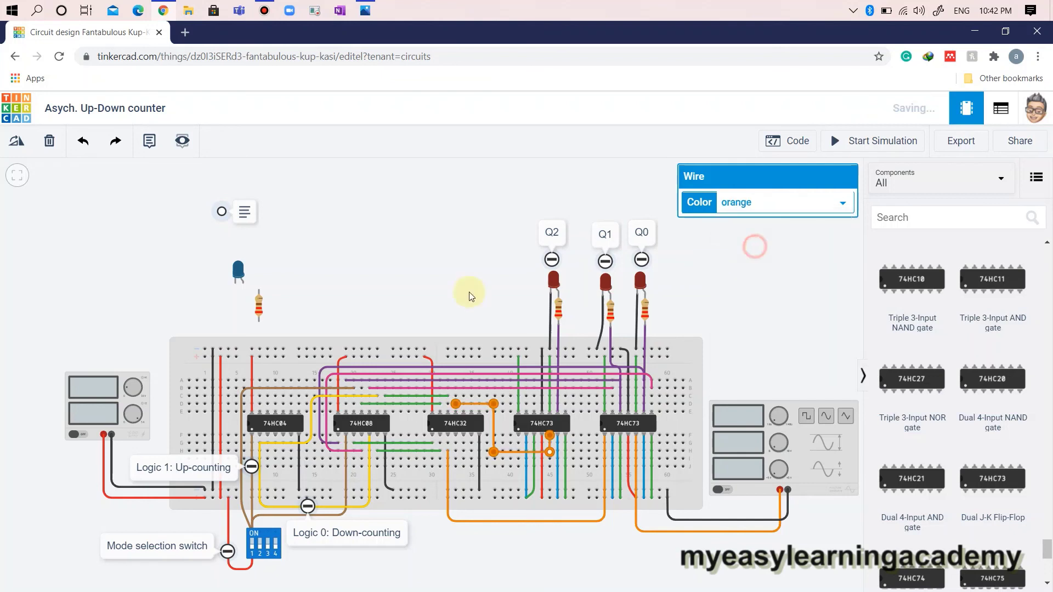
click(387, 286)
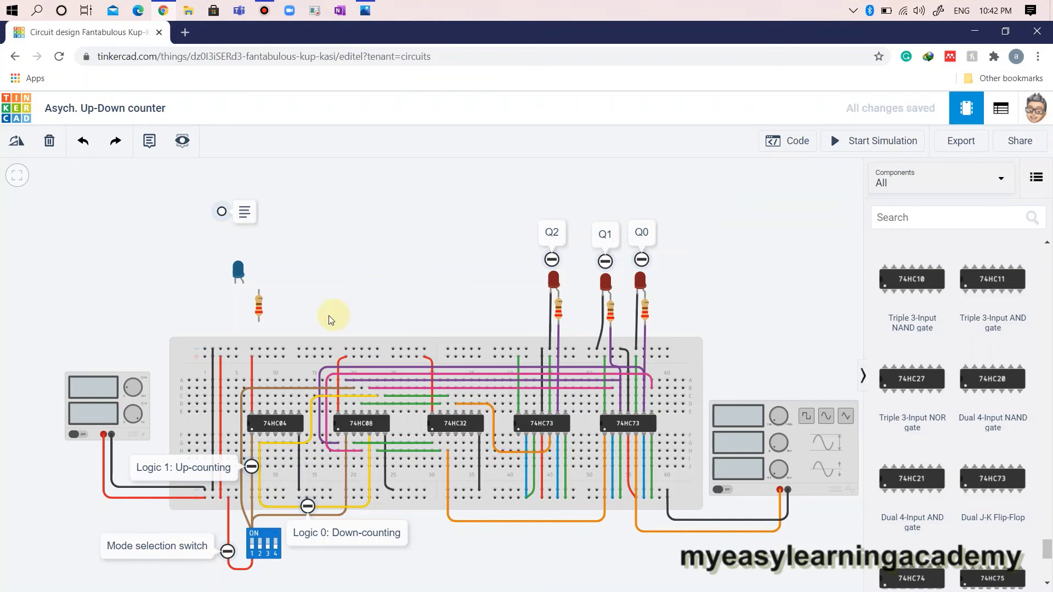
- Wire the resistor to the mode switch output and seat the blue LED on the resistor
click(258, 321)
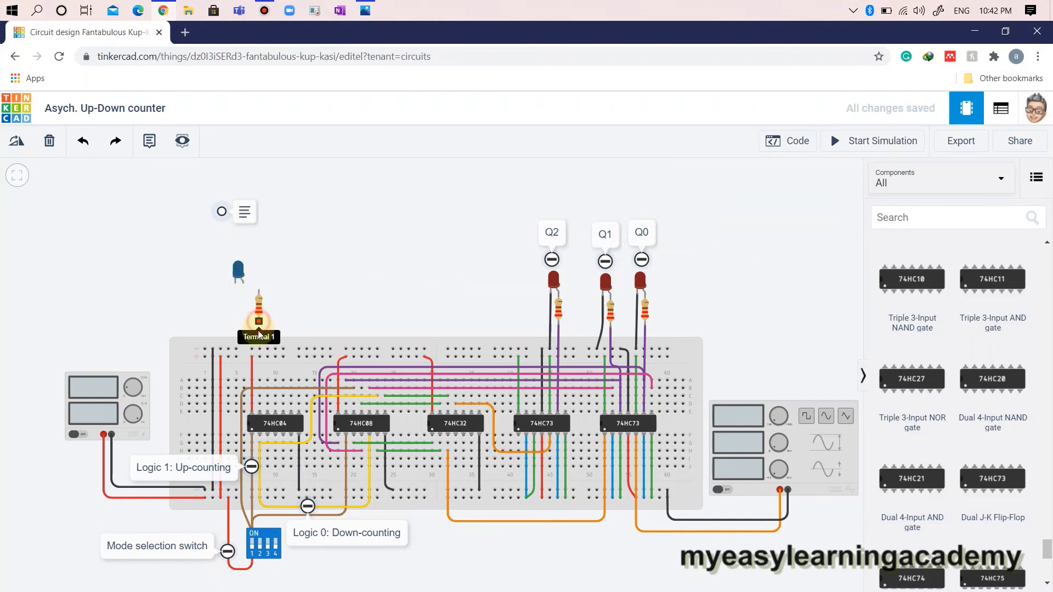
click(253, 533)
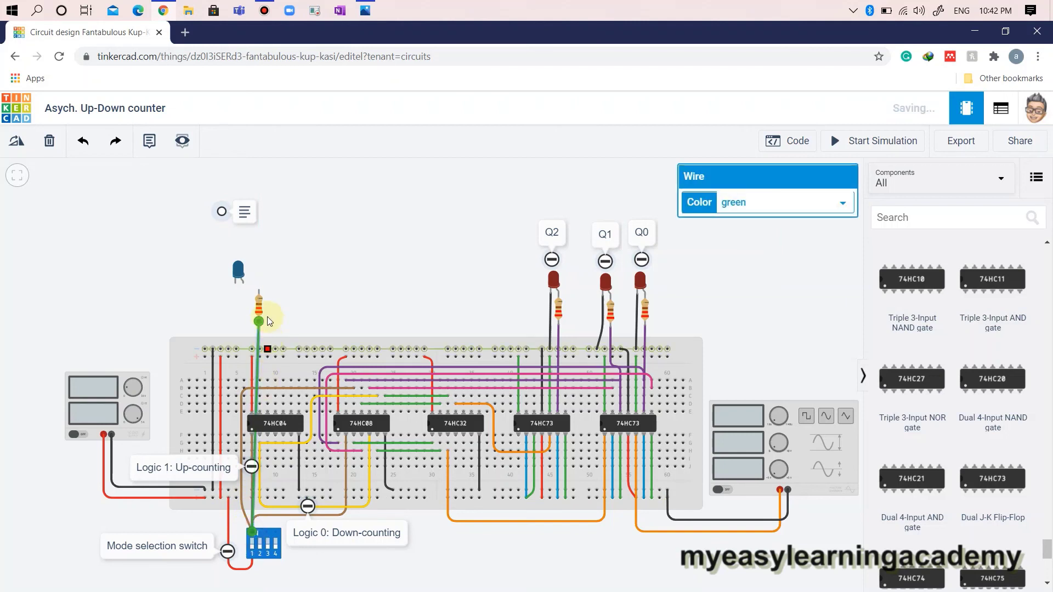
mouse_move(258, 307)
mouse_down()
mouse_move(236, 308)
mouse_move(251, 304)
mouse_up()
drag(238, 273, 247, 276)
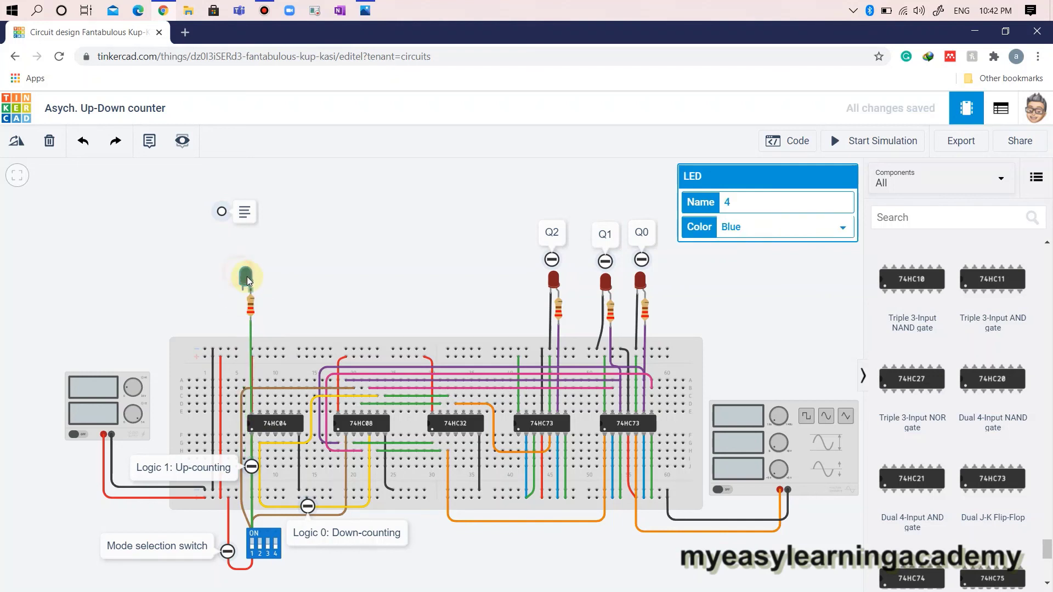
- Ground the LED cathode to the ground rail with a black wire
click(243, 295)
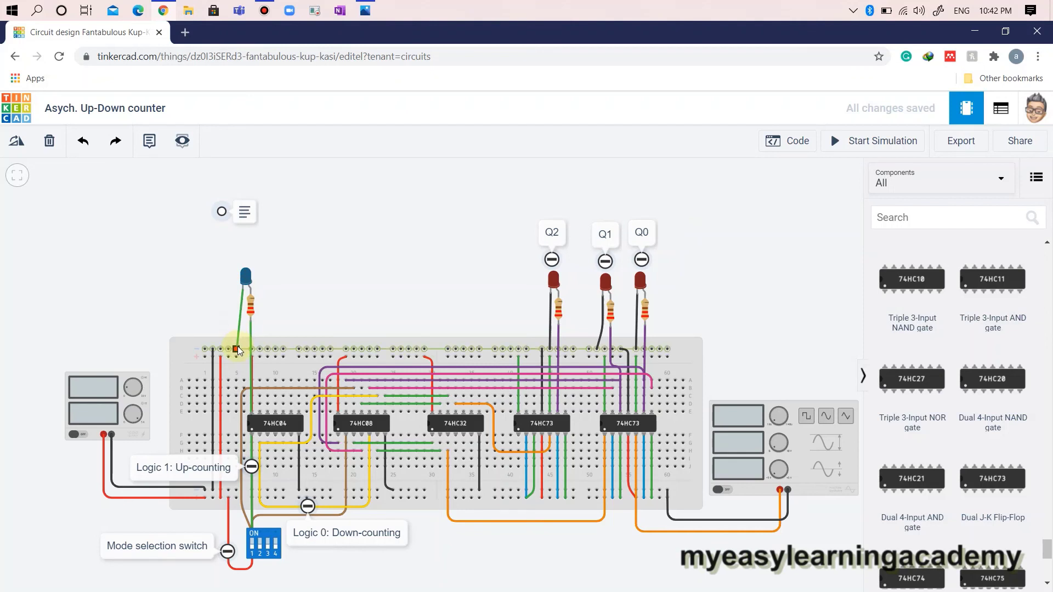
click(236, 349)
click(753, 207)
click(753, 217)
click(298, 304)
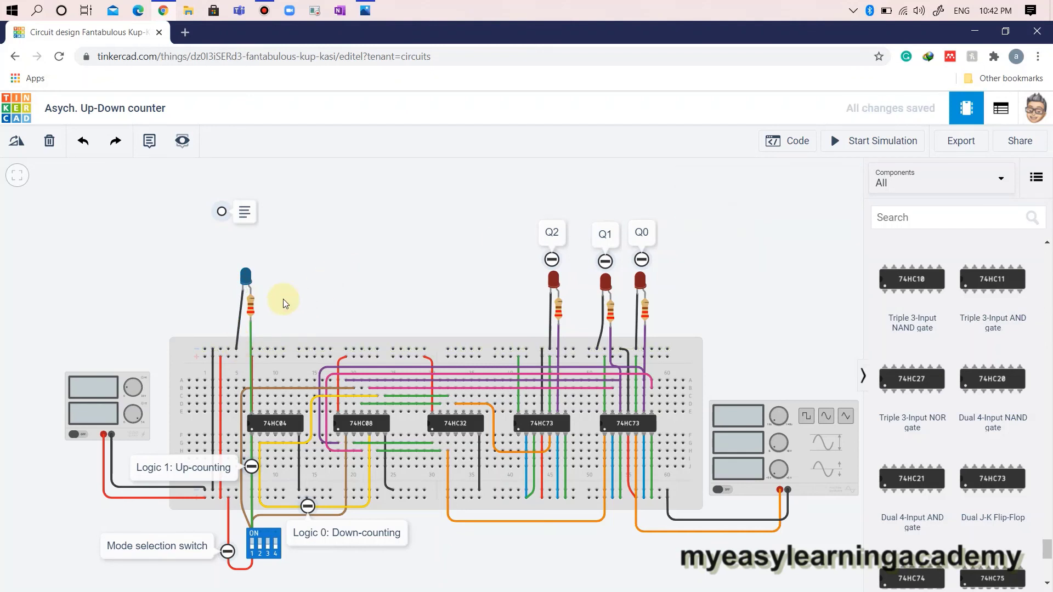
click(149, 141)
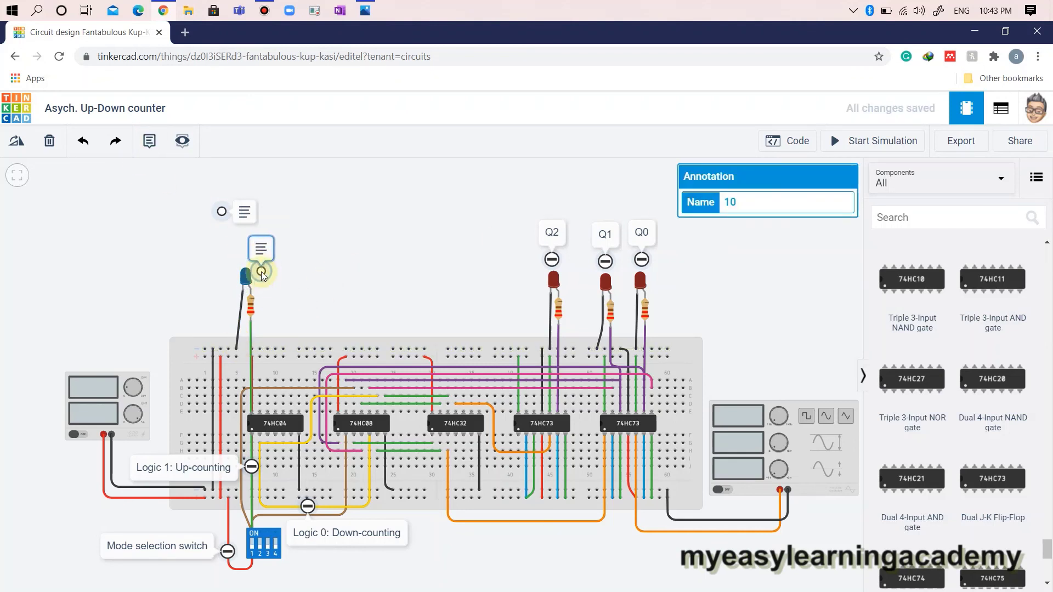
- Place a note reading 'Mode Selection (Logic 1: Up-counter, Logic 0: Down counter)' beside the blue LED
click(274, 295)
text(Mode Selection (Logic 1: Up-counter, Logic 0: Down counter))
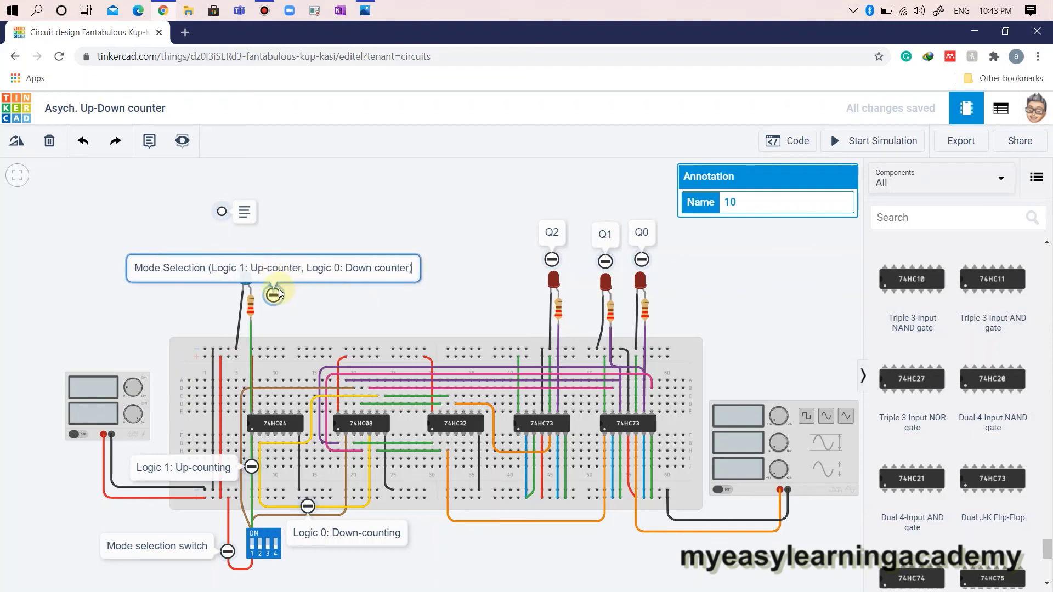
drag(279, 288, 271, 264)
click(390, 298)
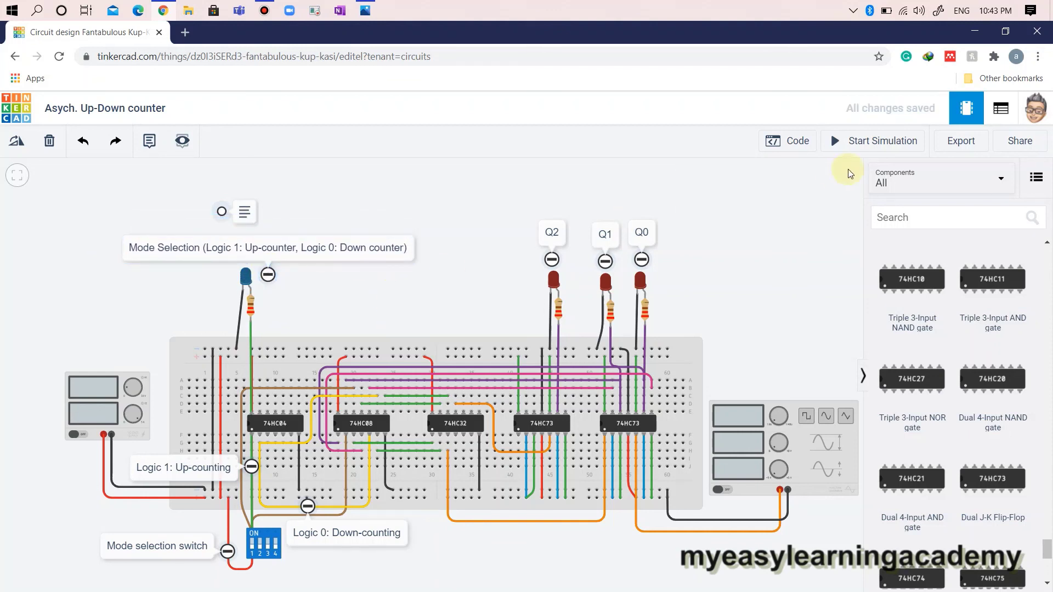
- Start the simulation and toggle the mode selection switch
click(857, 141)
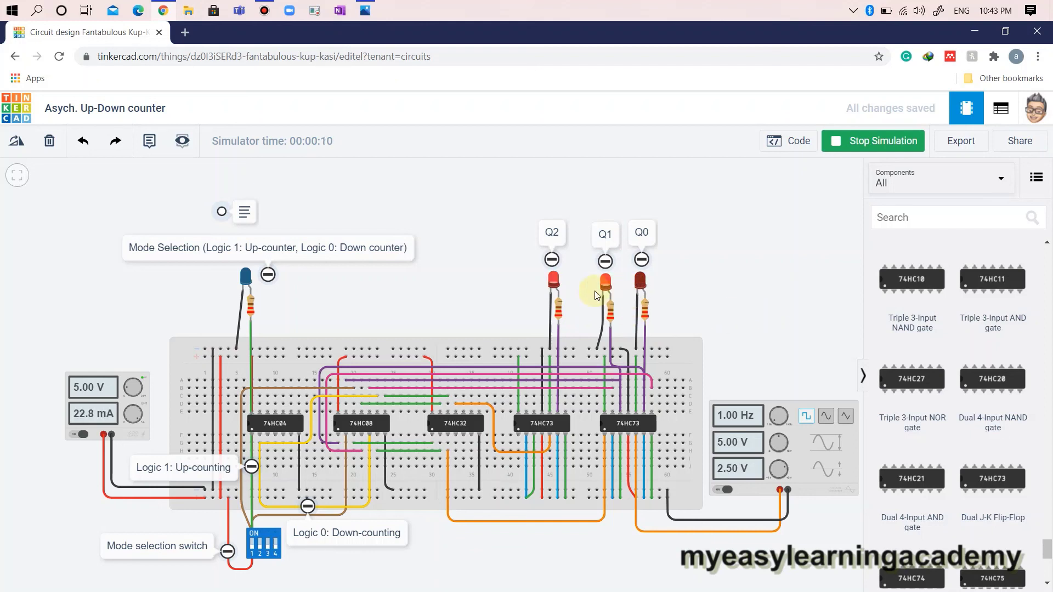
click(251, 548)
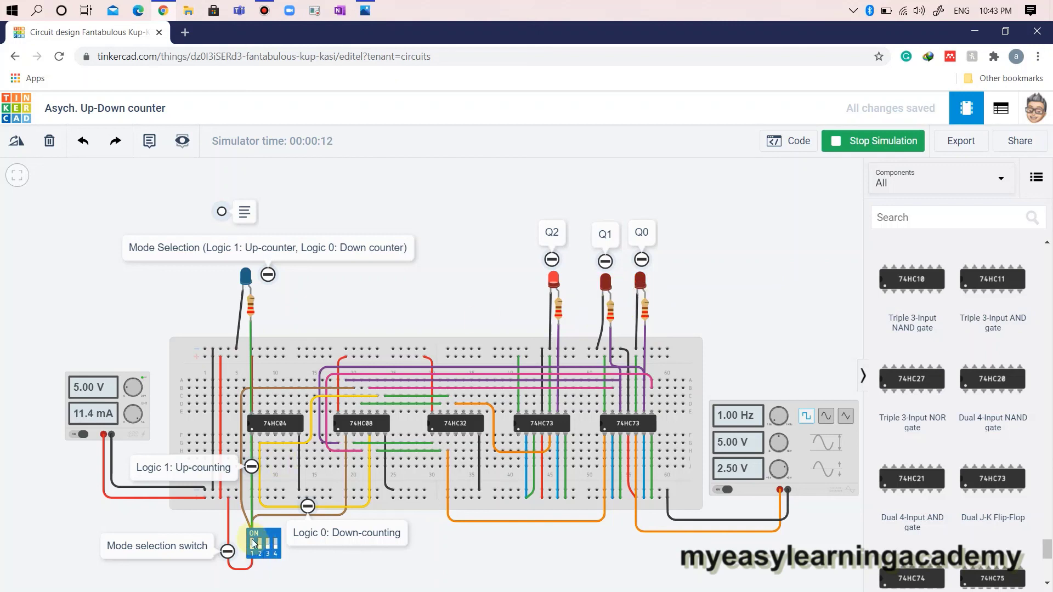
click(353, 245)
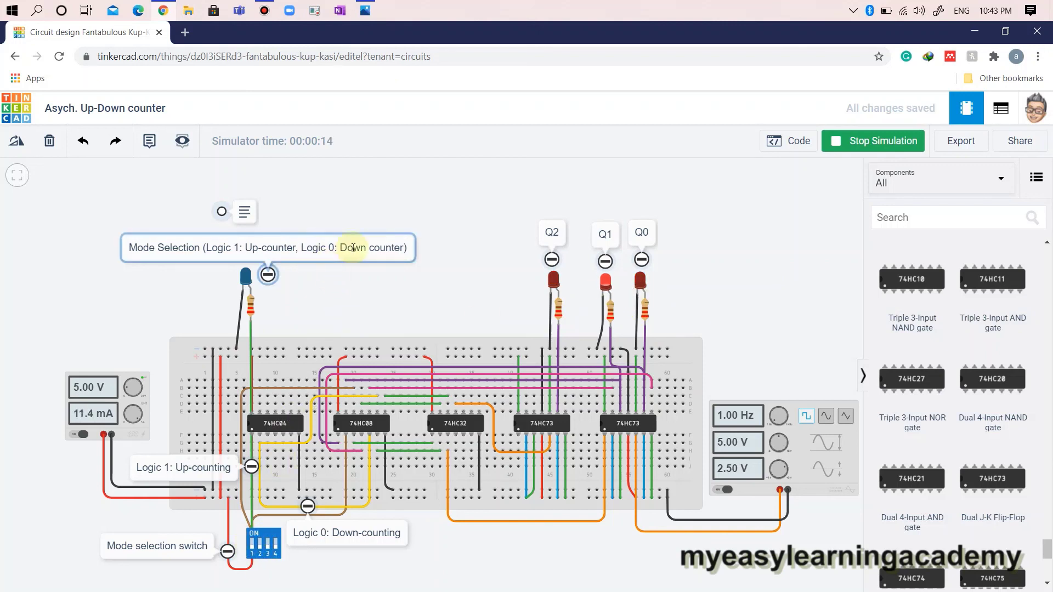
click(663, 263)
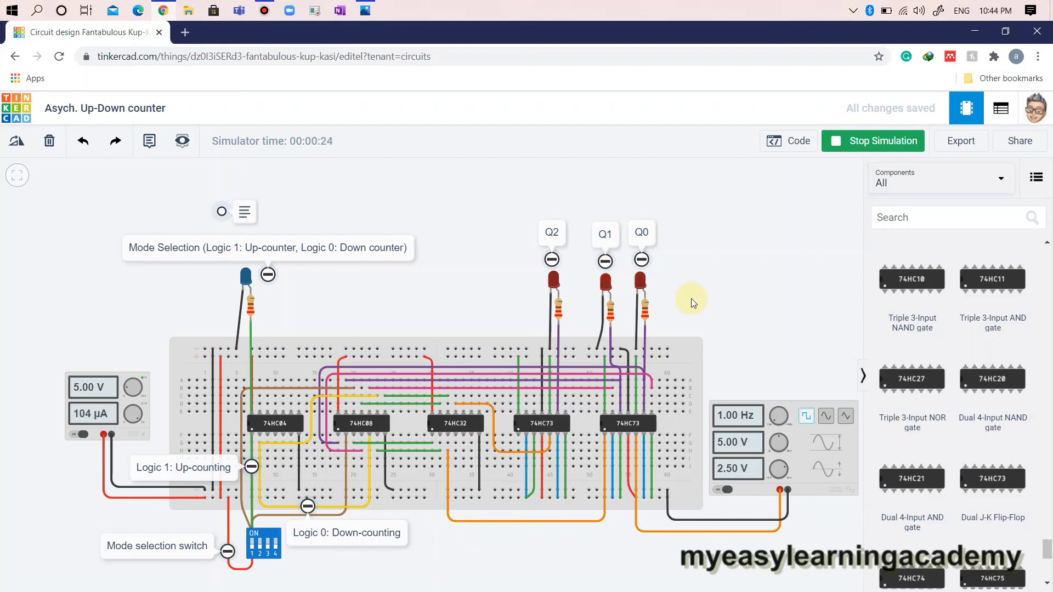
- Switch to up-counting with the blue LED lit, then back to down-counting
click(252, 539)
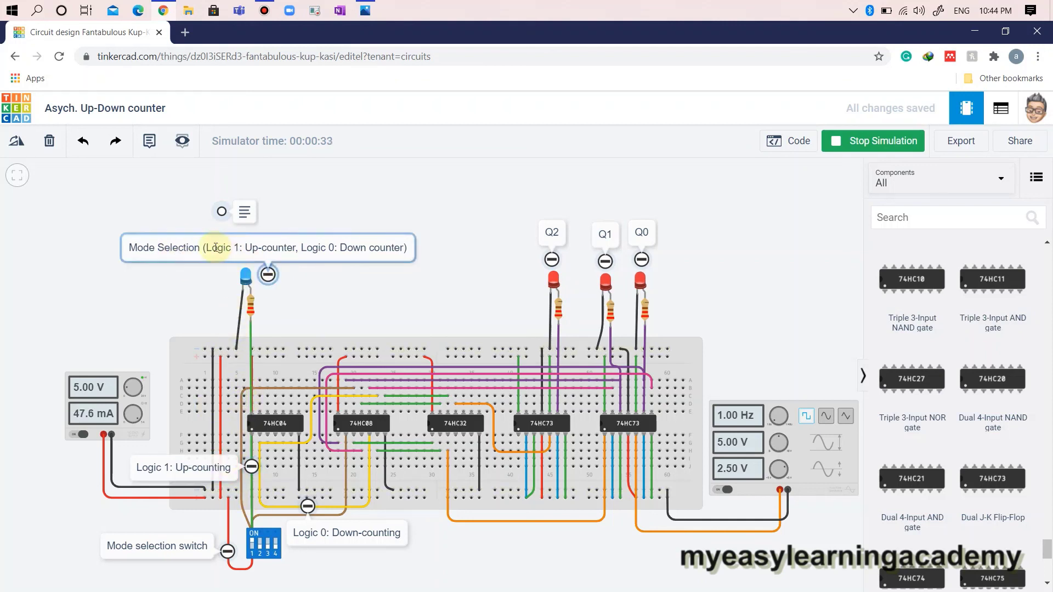
click(207, 247)
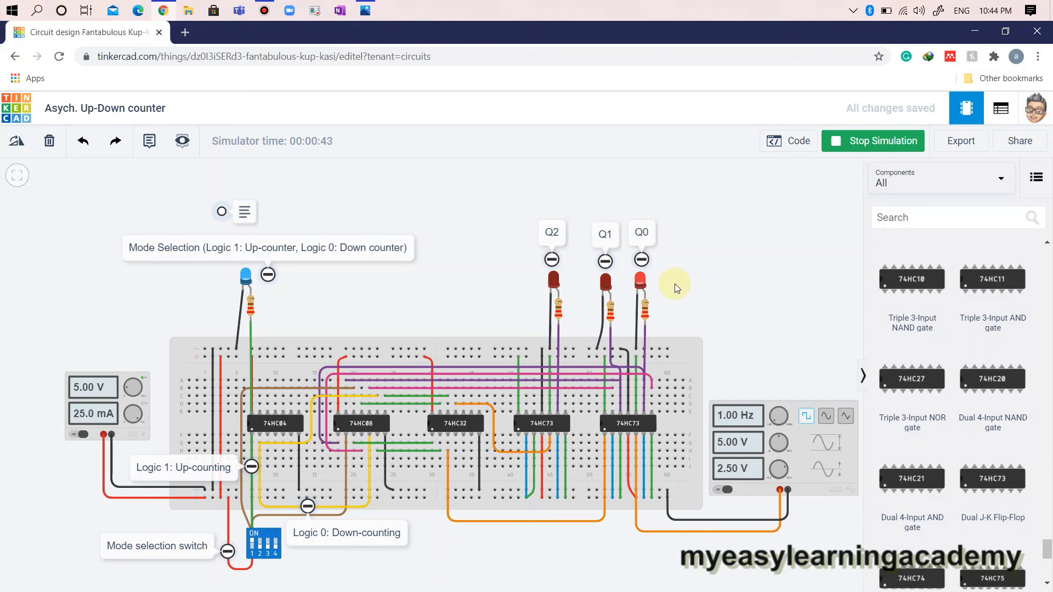
click(253, 549)
click(253, 546)
click(254, 547)
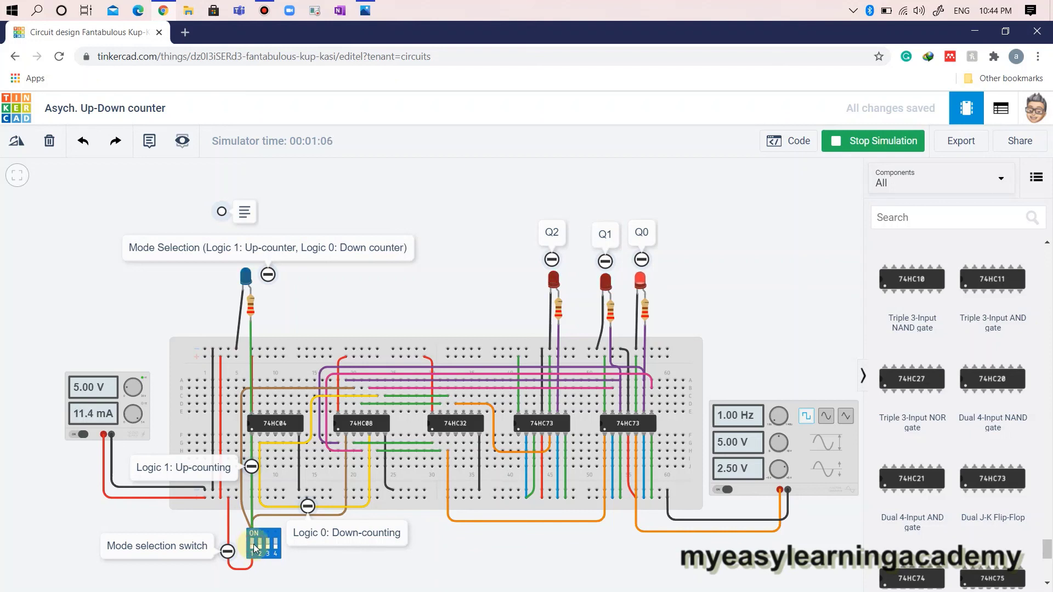